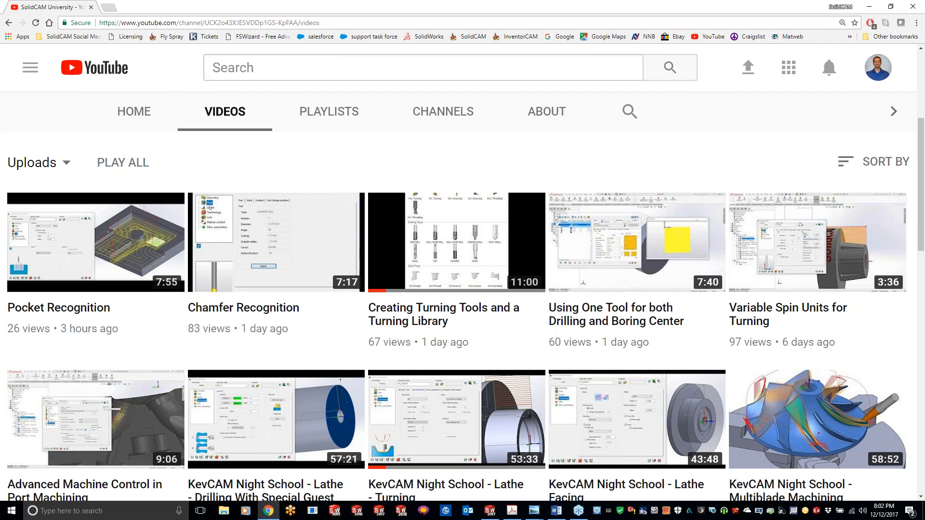
Switch to SOLIDWORKS and start a threading operation whose geometry is a chain along the outer profile line of the front cylinder.
{"action": "key", "text": "alt+Tab"}
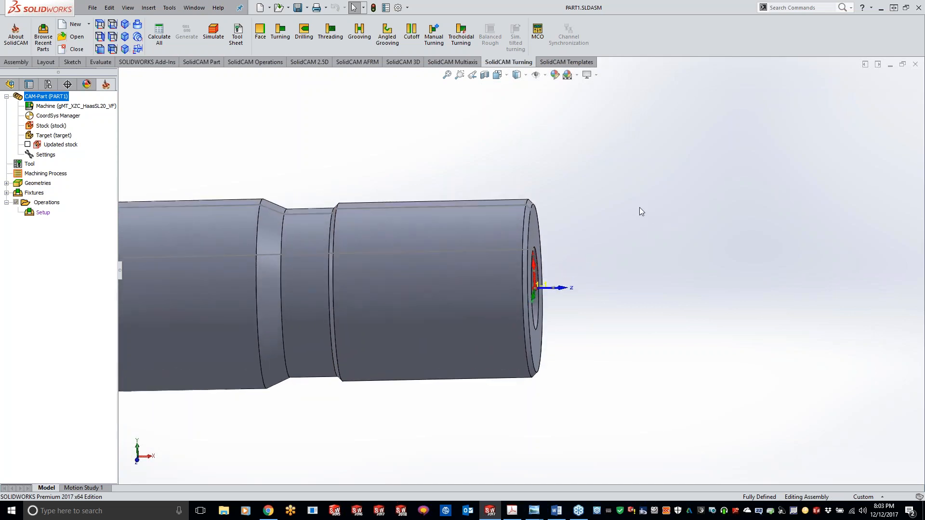
{"action": "left_click", "coordinate": [330, 32]}
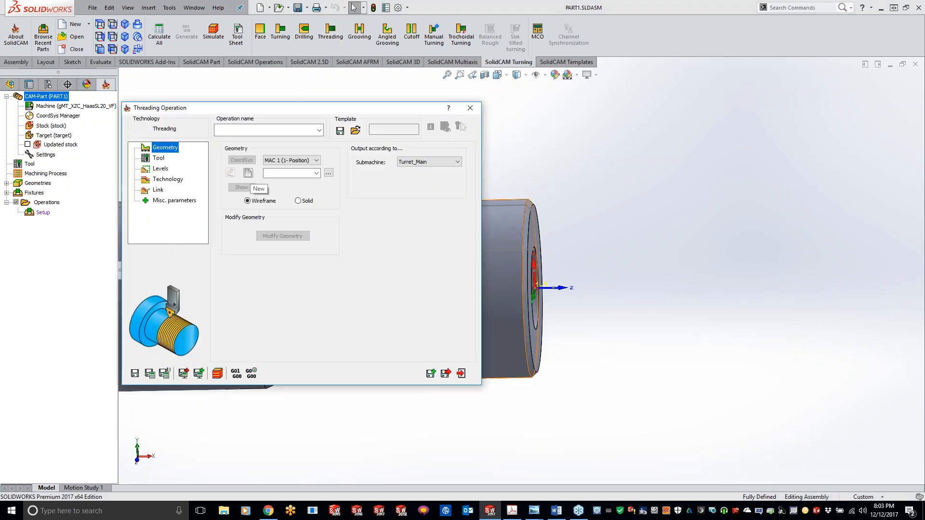
{"action": "left_click", "coordinate": [248, 173]}
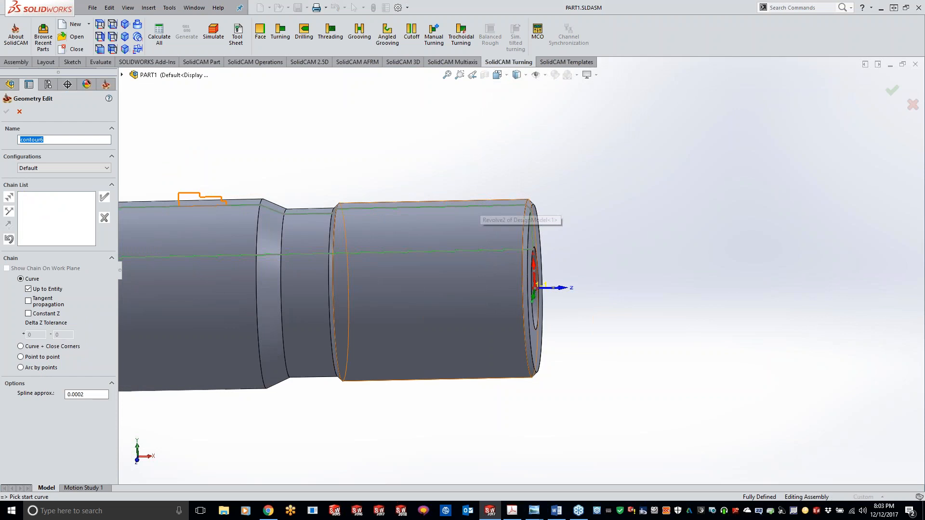
{"action": "left_click", "coordinate": [497, 205]}
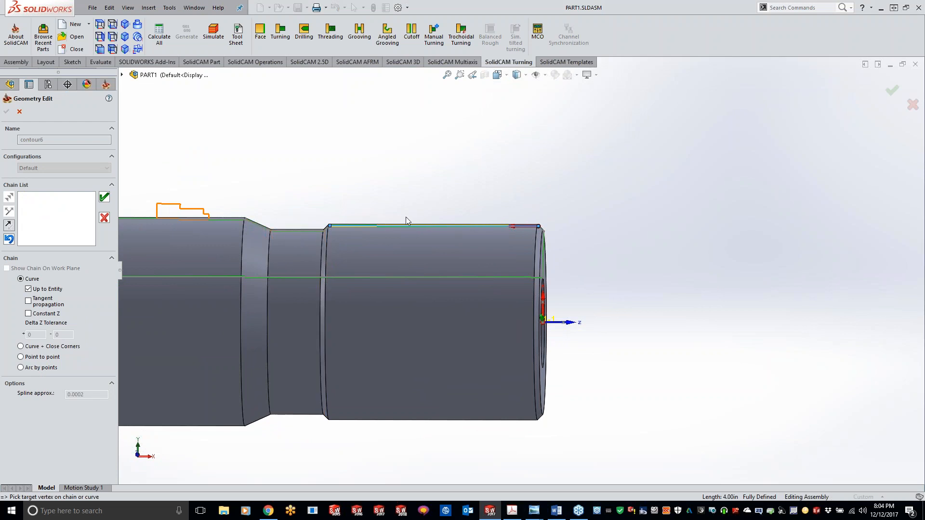
{"action": "left_click", "coordinate": [104, 197]}
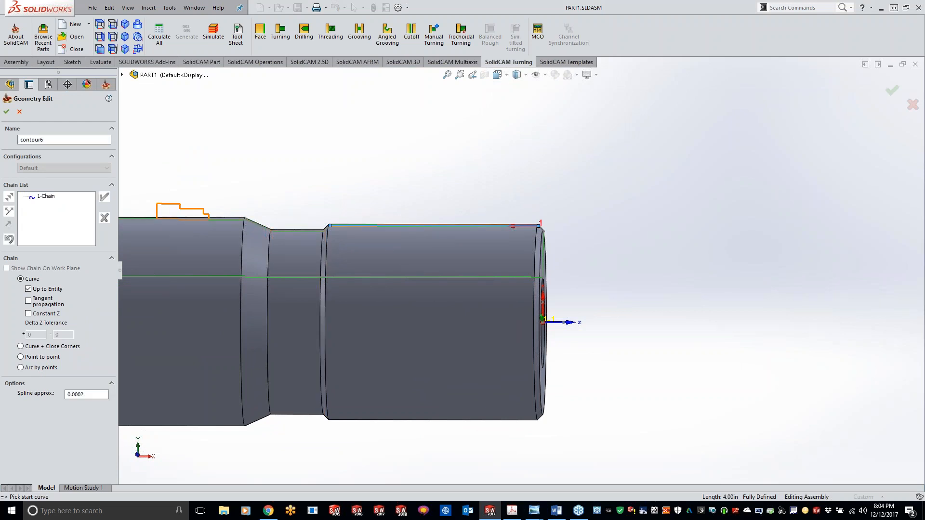
{"action": "left_click", "coordinate": [6, 111]}
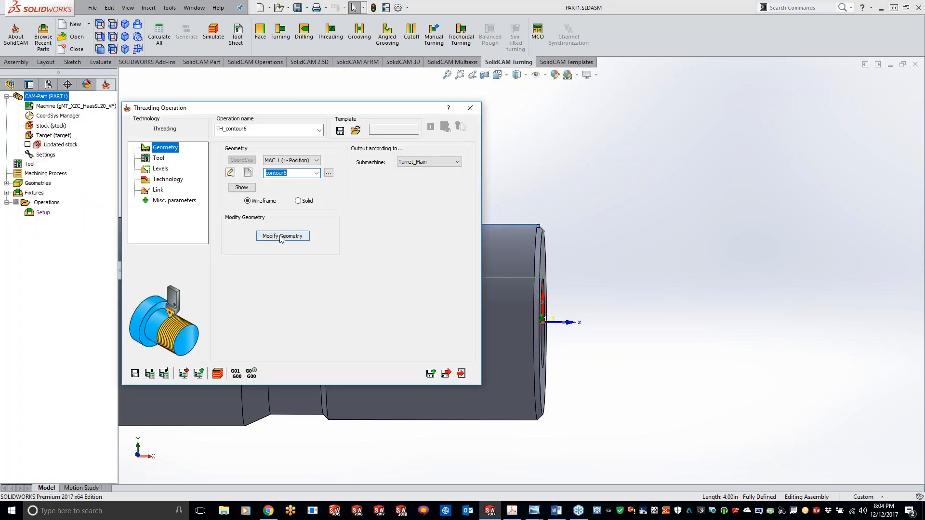
Modify the threading geometry by entering a tangential start extension of 0.1 for Chain 1.
{"action": "left_click", "coordinate": [282, 236]}
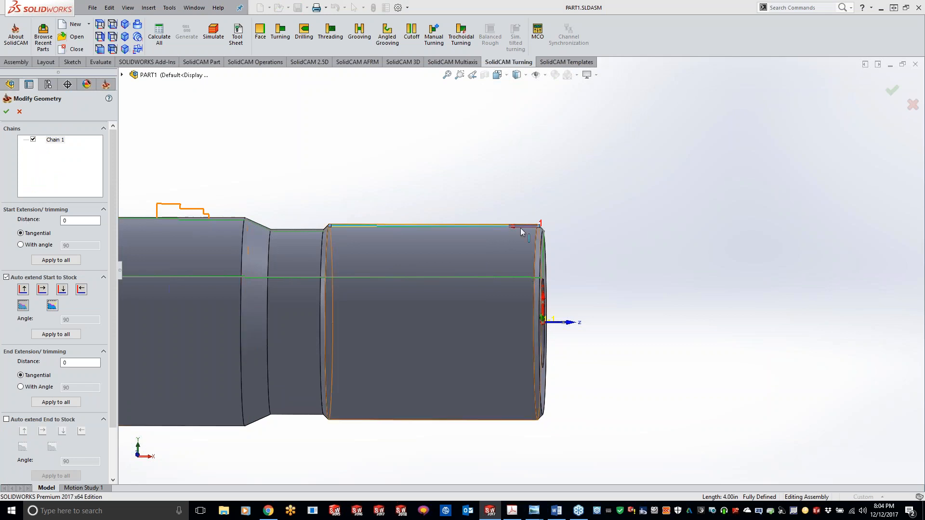
{"action": "scroll", "coordinate": [554, 230], "scroll_direction": "down", "scroll_amount": 4}
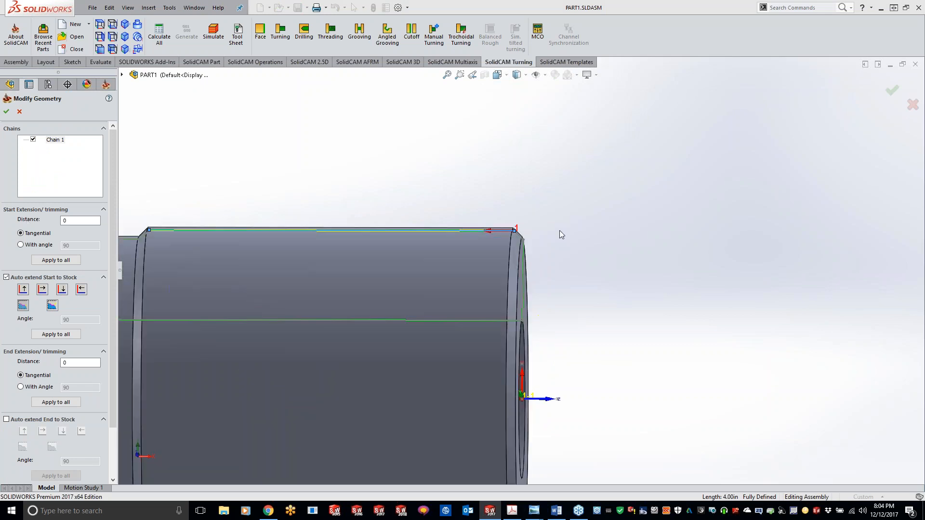
{"action": "left_click", "coordinate": [81, 221]}
{"action": "type", "text": ".1"}
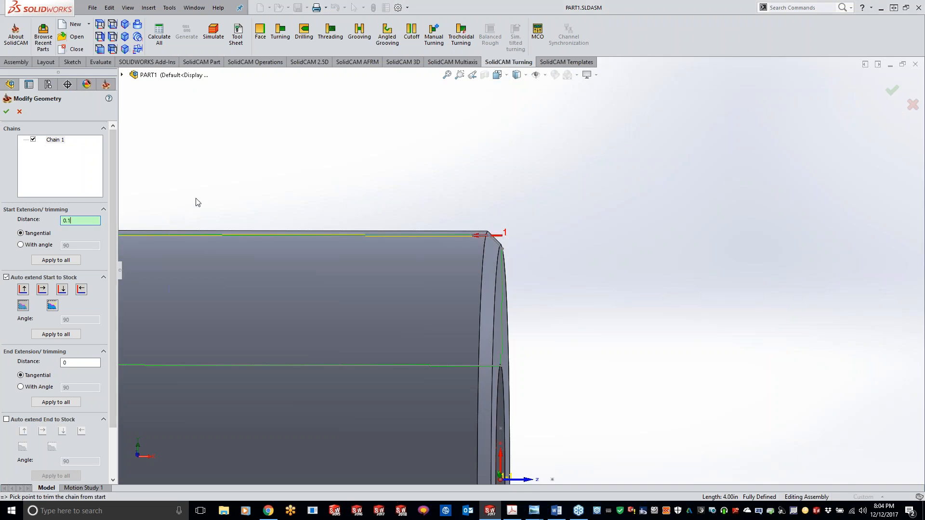
{"action": "left_click", "coordinate": [18, 113]}
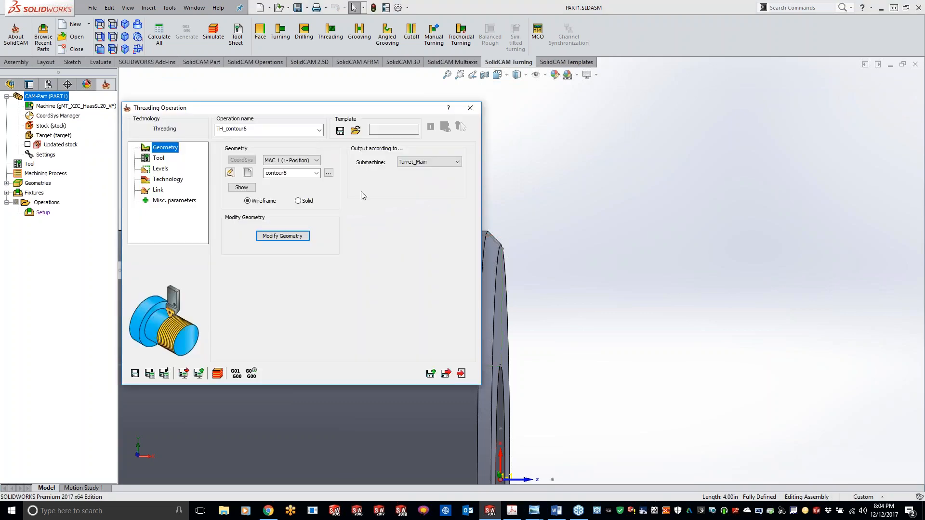
Assign tool number 2, the external threading tool with the triangular insert, to the threading operation.
{"action": "left_click", "coordinate": [157, 159]}
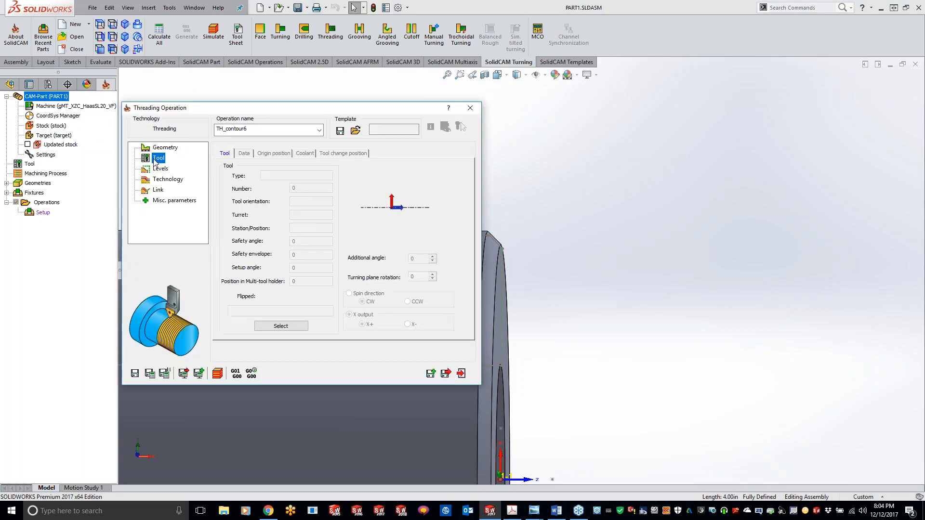
{"action": "left_click", "coordinate": [280, 325]}
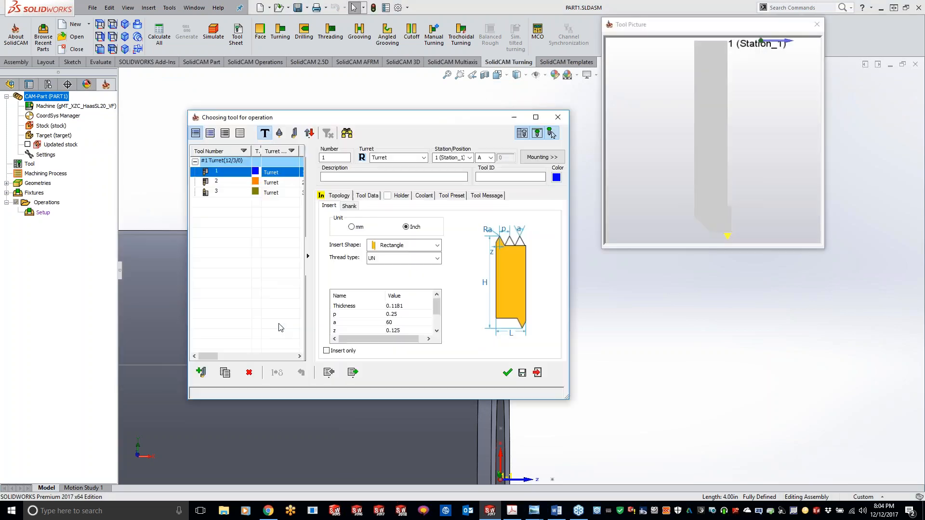
{"action": "left_click", "coordinate": [236, 182]}
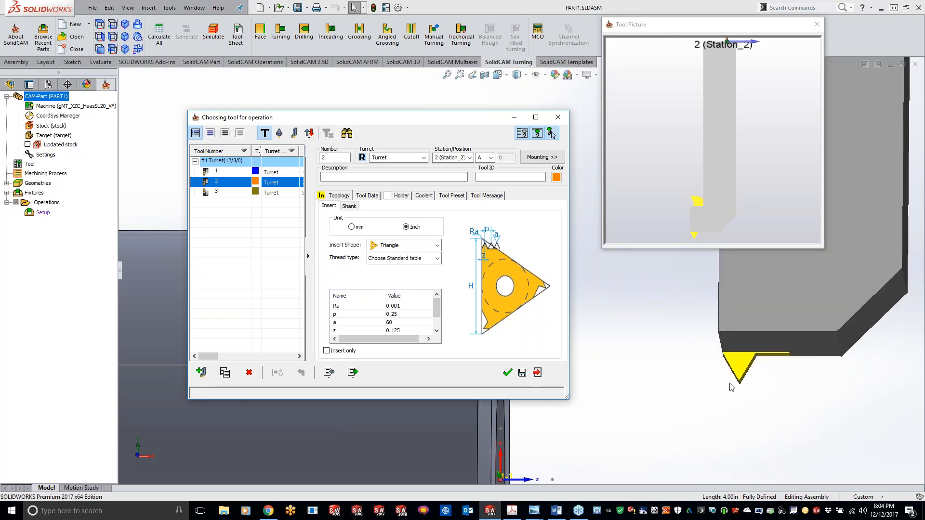
{"action": "left_click", "coordinate": [507, 373]}
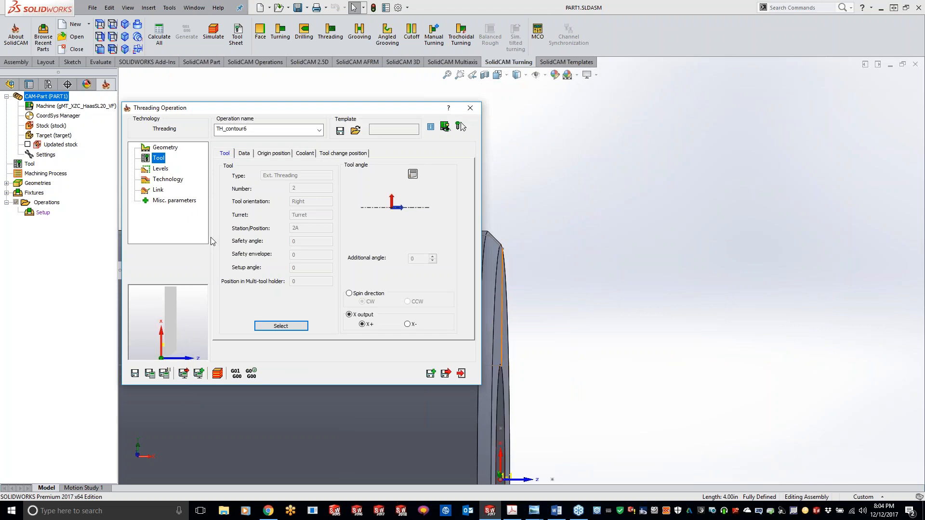
In the threading technology settings, set the step down to 0.01 and the minimum step down to 0.02.
{"action": "left_click", "coordinate": [160, 168]}
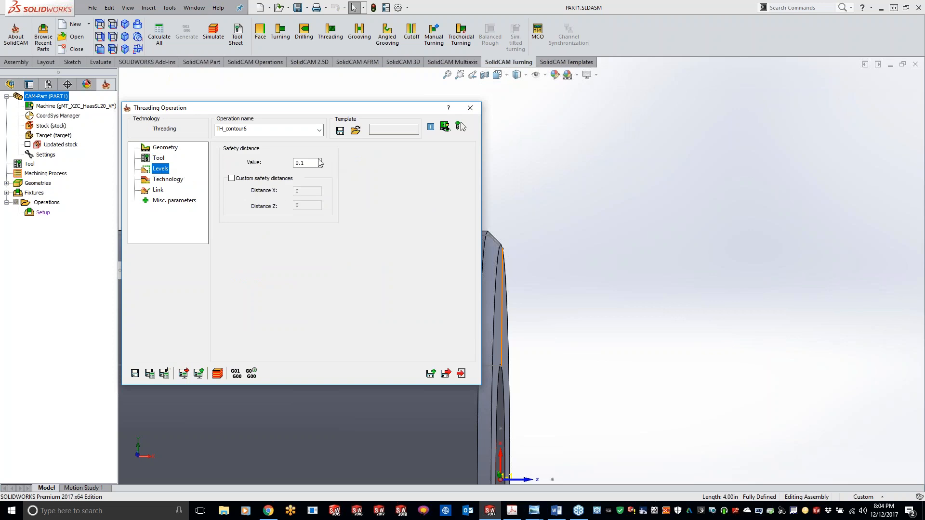
{"action": "mouse_move", "coordinate": [310, 164]}
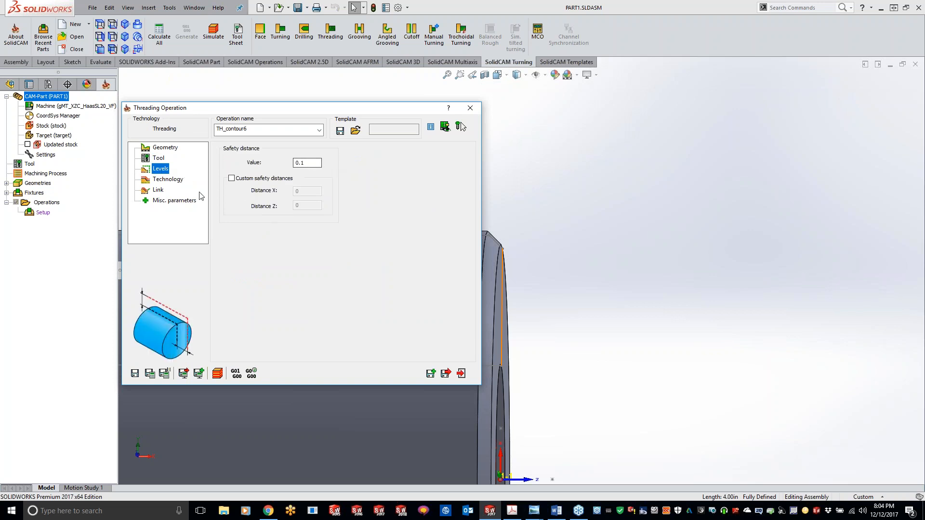
{"action": "left_click", "coordinate": [177, 180]}
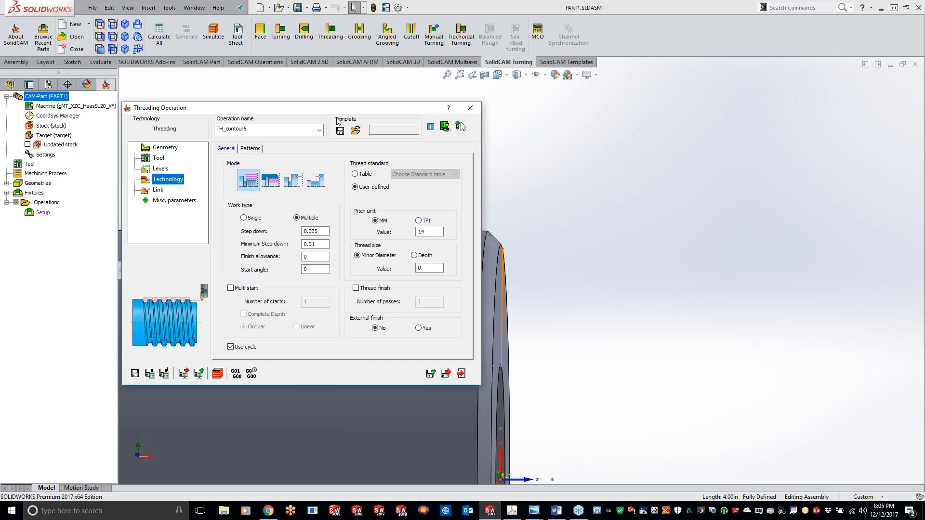
{"action": "left_click_drag", "start_coordinate": [339, 112], "coordinate": [517, 118]}
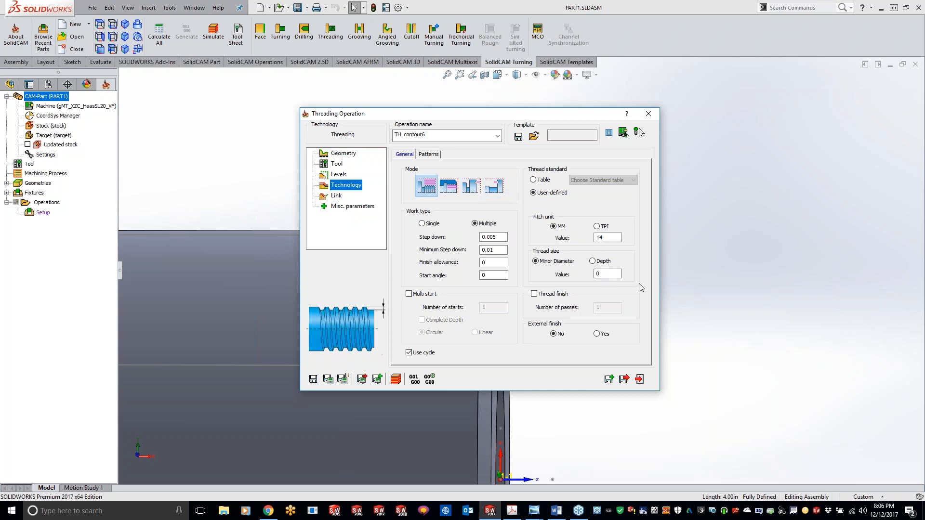
{"action": "left_click", "coordinate": [608, 274]}
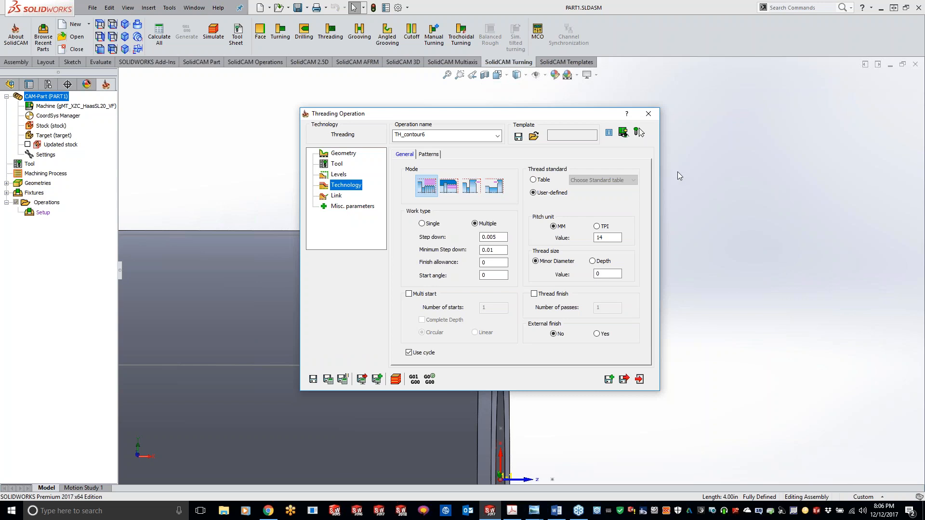
{"action": "left_click", "coordinate": [426, 187]}
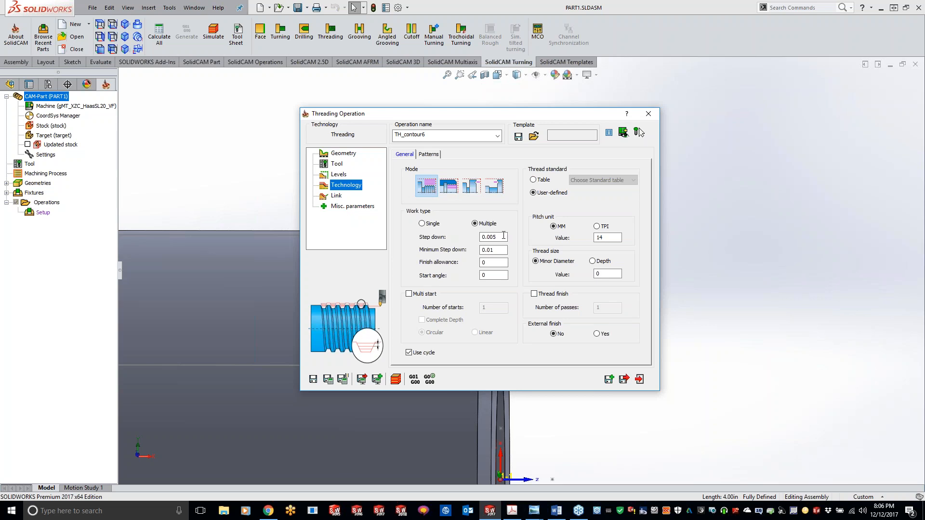
{"action": "left_click_drag", "start_coordinate": [491, 237], "coordinate": [495, 237]}
{"action": "type", "text": "1"}
{"action": "left_click", "coordinate": [501, 251]}
{"action": "key", "text": "shift+Left"}
{"action": "type", "text": "2"}
{"action": "left_click", "coordinate": [499, 262]}
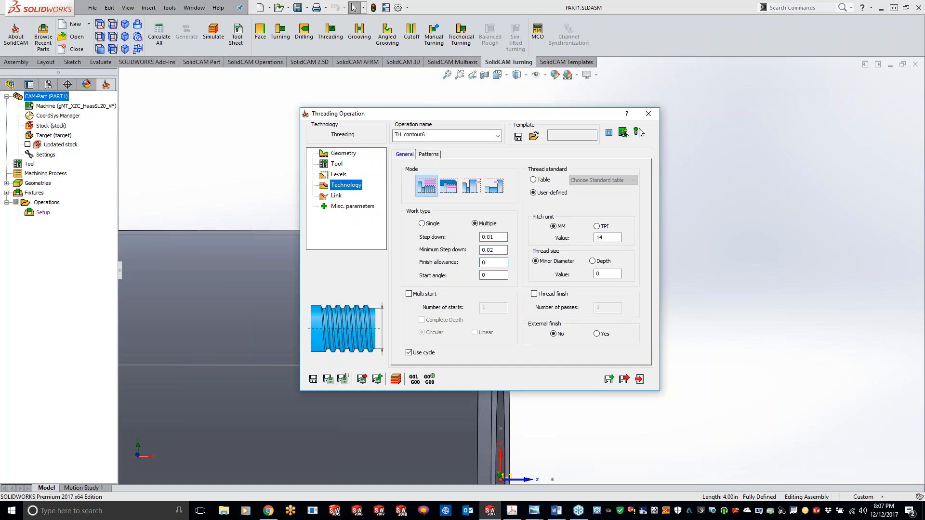
Set the work type to Multiple after trying Single, and enable Multi start with 1 start.
{"action": "left_click", "coordinate": [422, 224]}
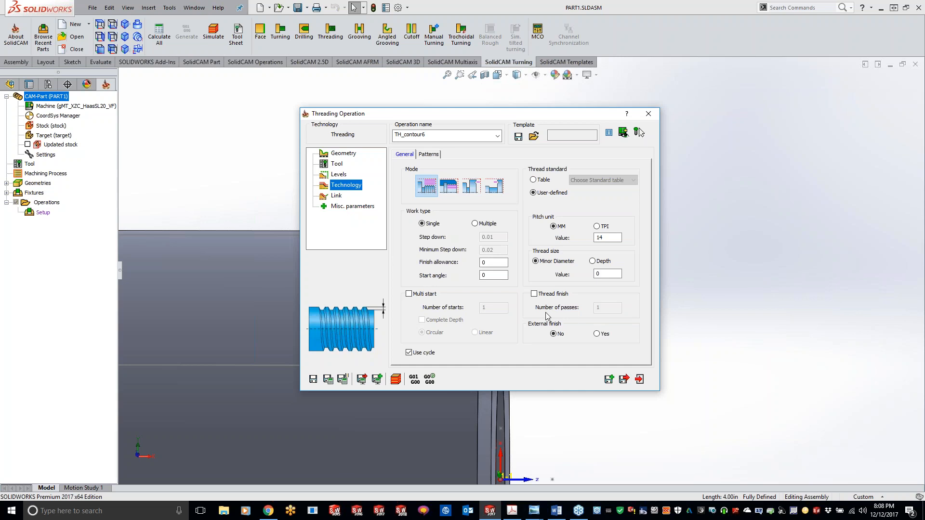
{"action": "left_click", "coordinate": [475, 223]}
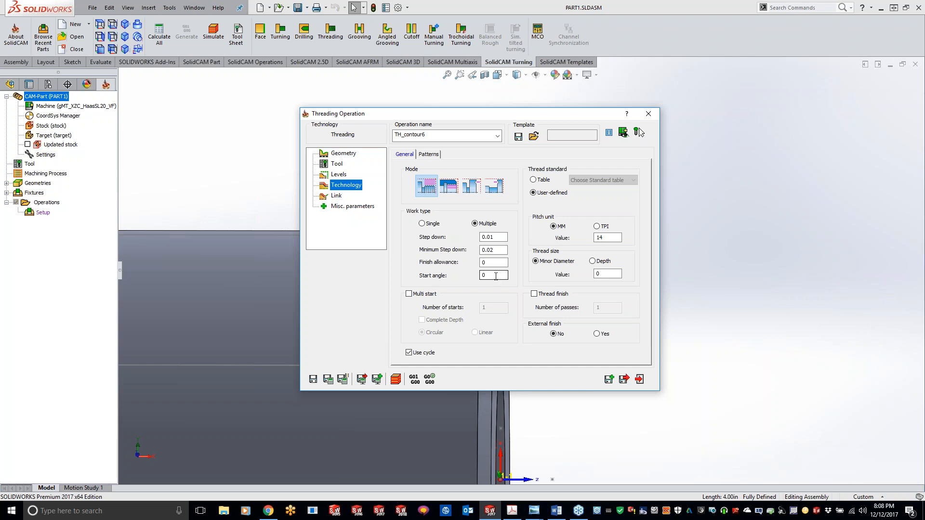
{"action": "left_click", "coordinate": [409, 294]}
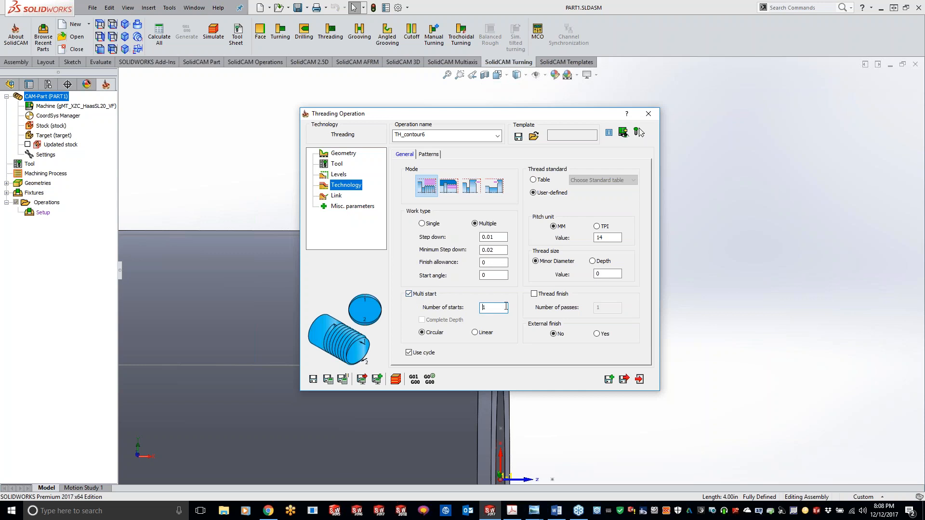
{"action": "double_click", "coordinate": [503, 307]}
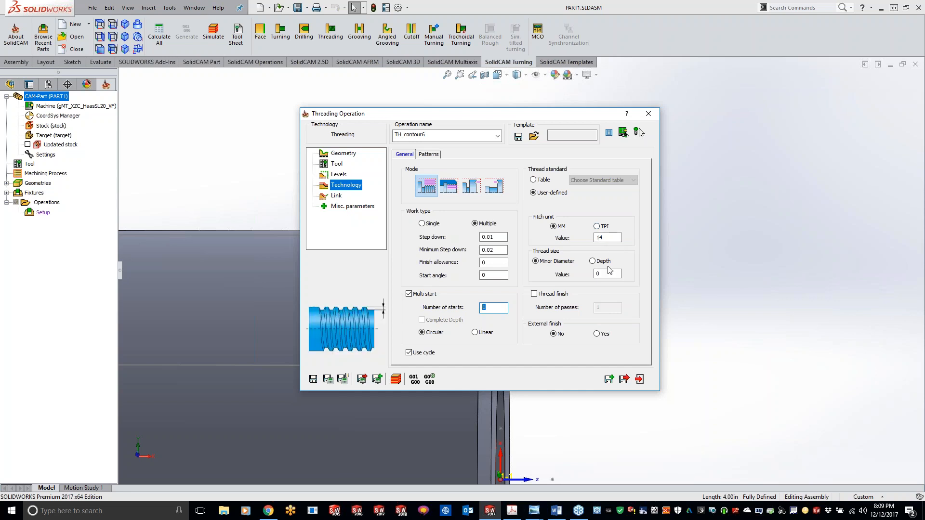
Define the thread standard from the UN table, choosing the 3 3/4 x 4 thread.
{"action": "left_click", "coordinate": [533, 180]}
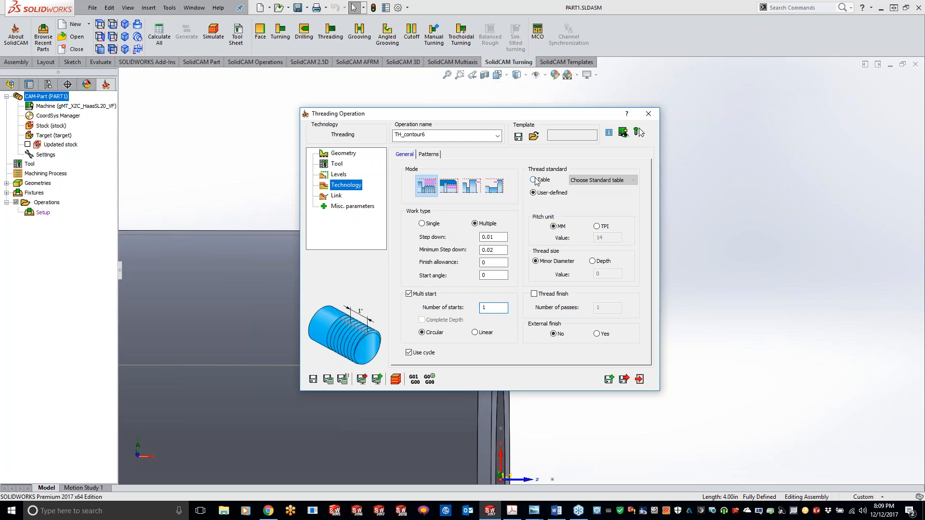
{"action": "left_click", "coordinate": [603, 180]}
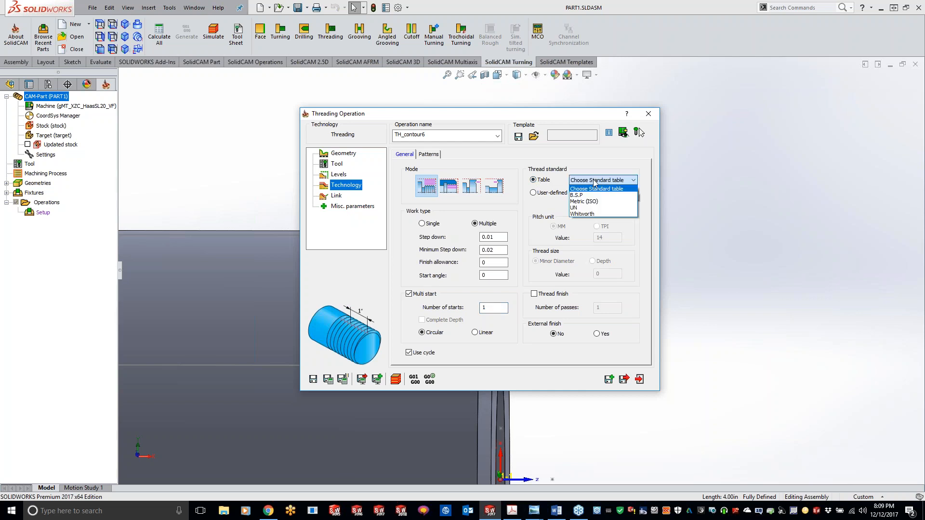
{"action": "left_click", "coordinate": [592, 207]}
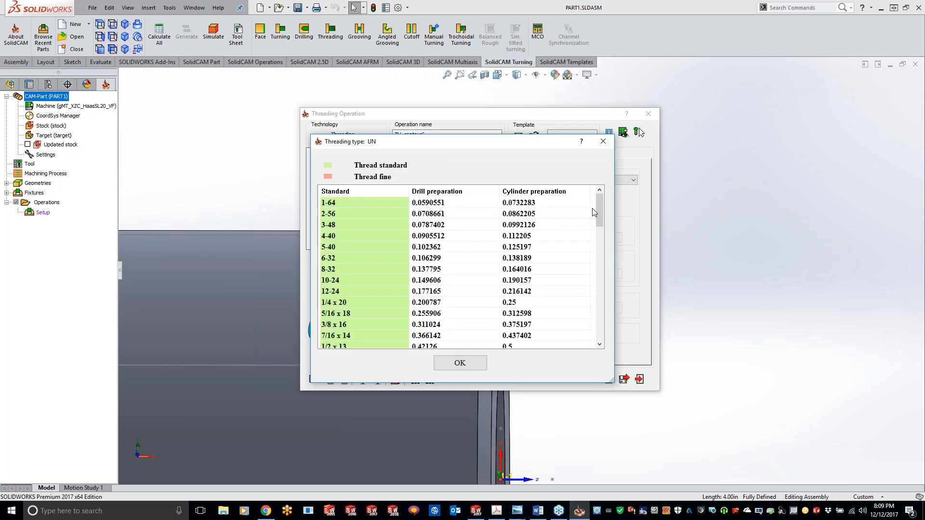
{"action": "left_click_drag", "start_coordinate": [599, 212], "coordinate": [598, 268]}
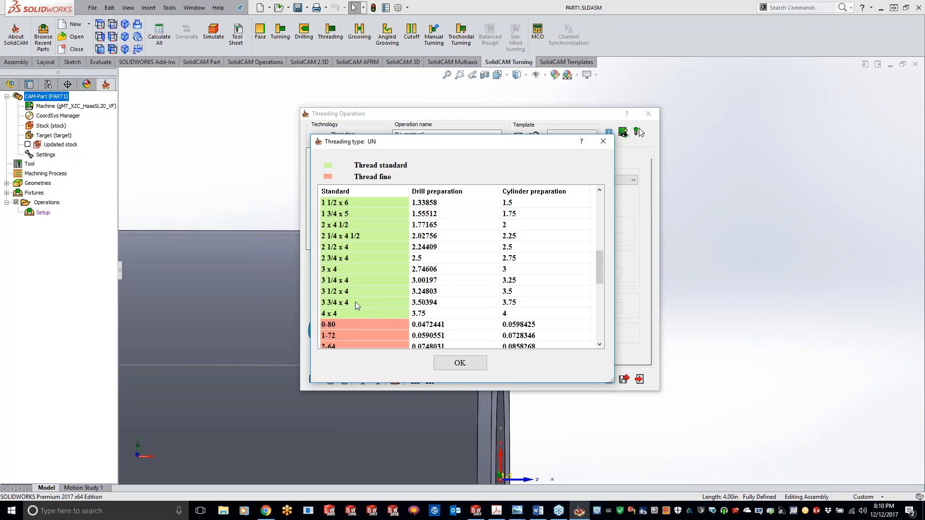
{"action": "left_click", "coordinate": [355, 304]}
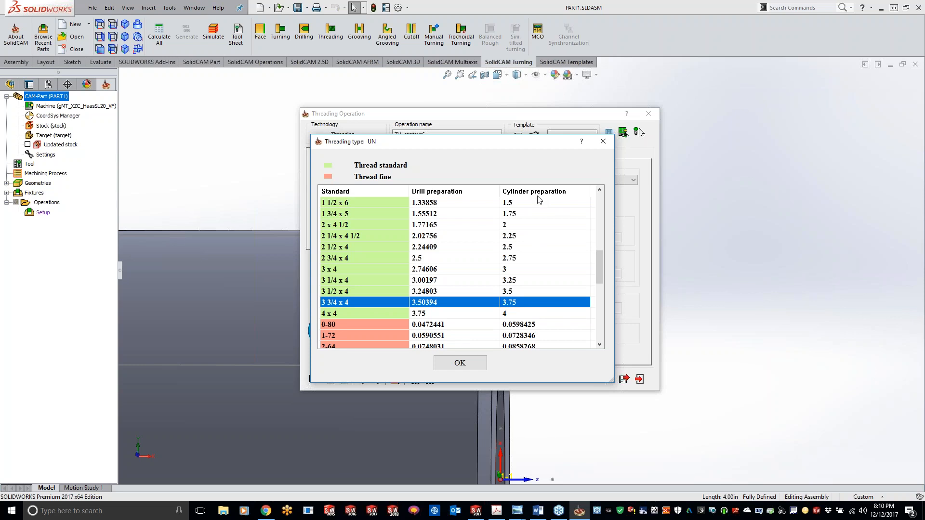
{"action": "left_click", "coordinate": [464, 365]}
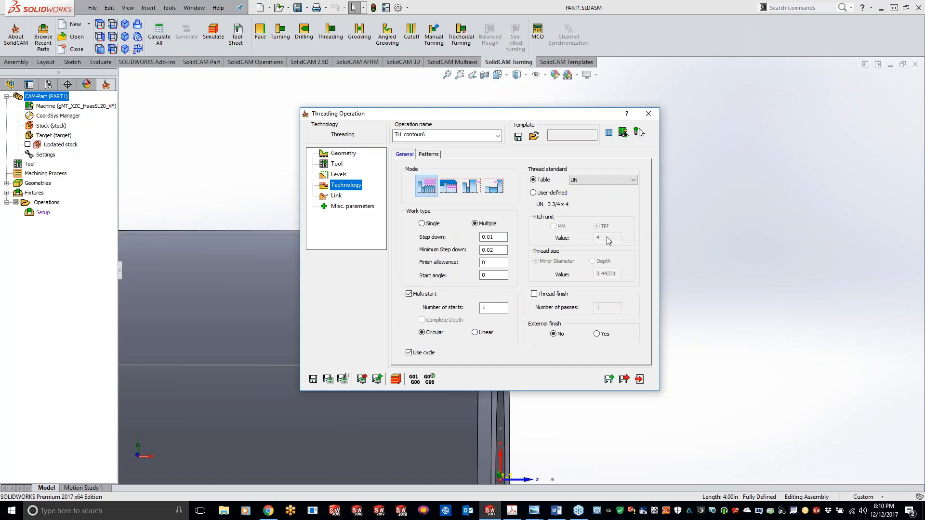
Enable Thread finish with 1 pass, and review the pattern options and the link's approach and retract points.
{"action": "left_click", "coordinate": [535, 294]}
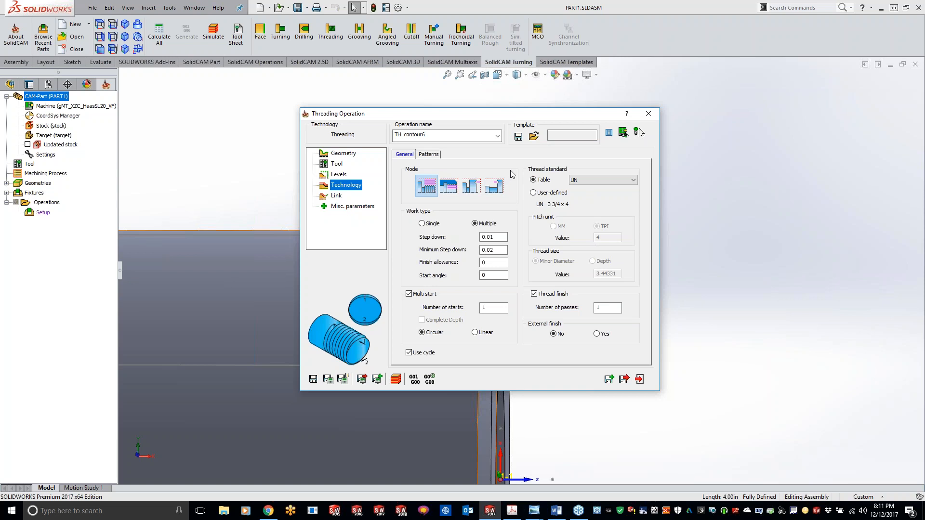
{"action": "left_click", "coordinate": [429, 154]}
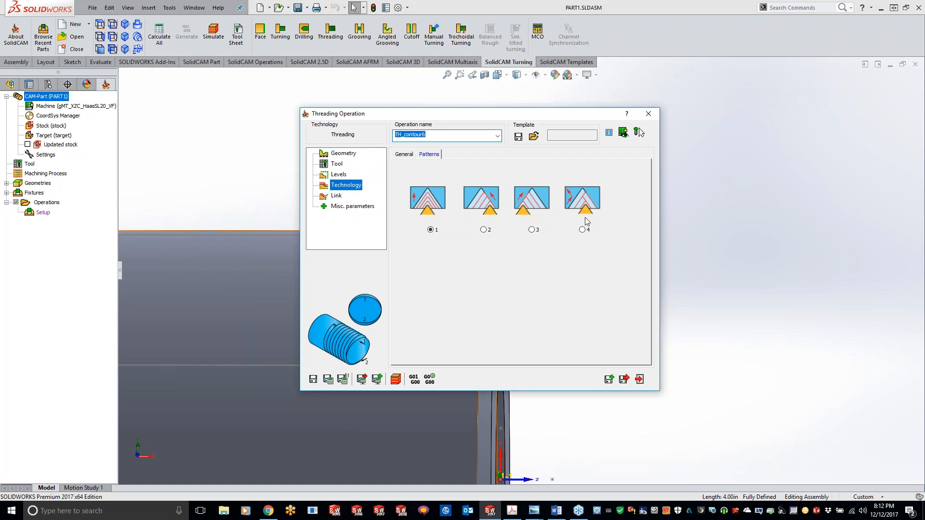
{"action": "left_click", "coordinate": [404, 155]}
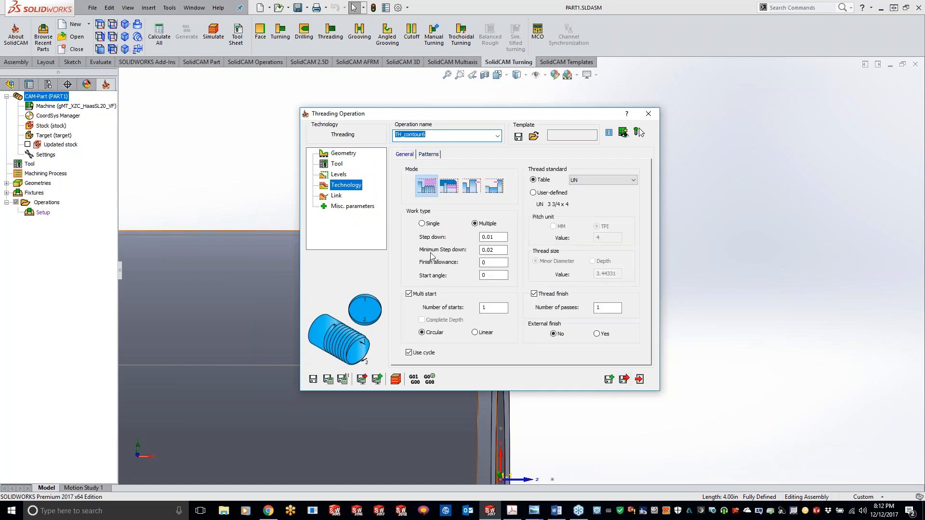
{"action": "left_click", "coordinate": [336, 195]}
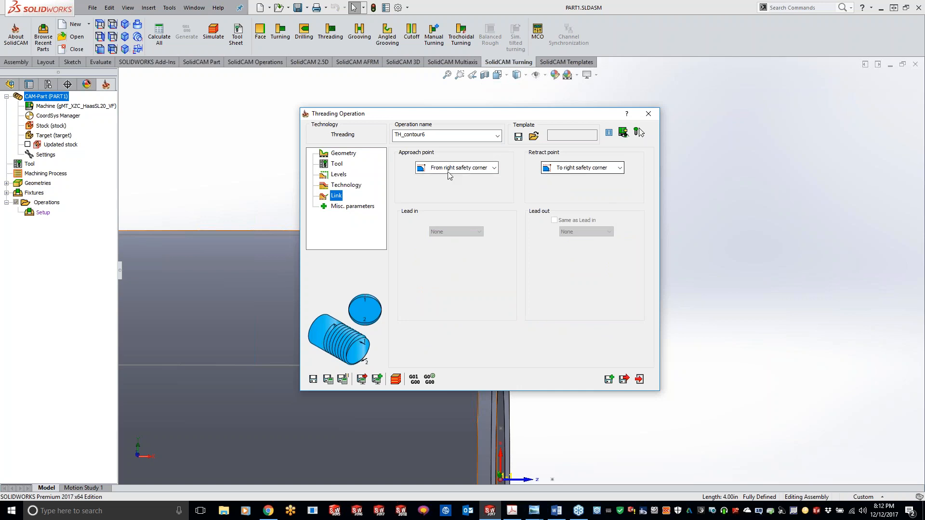
Save and calculate the external threading operation, and view its toolpath at the chamfered end of the part.
{"action": "left_click", "coordinate": [346, 185]}
{"action": "left_click", "coordinate": [328, 379]}
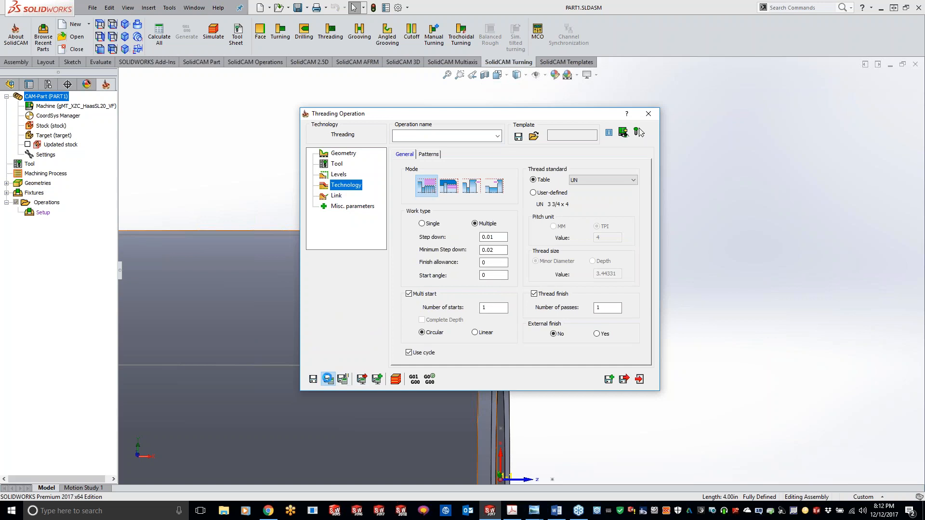
{"action": "double_click", "coordinate": [579, 113]}
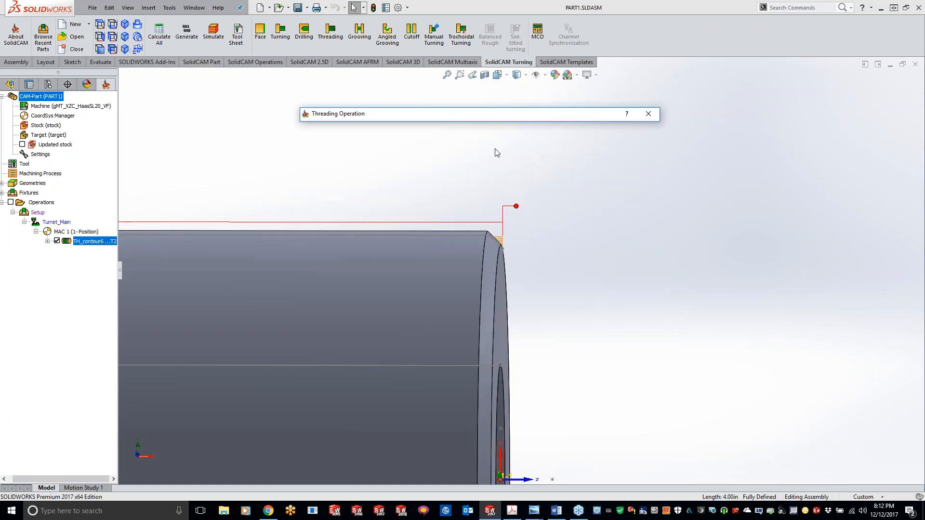
{"action": "middle_click_drag", "start_coordinate": [504, 247], "coordinate": [530, 226]}
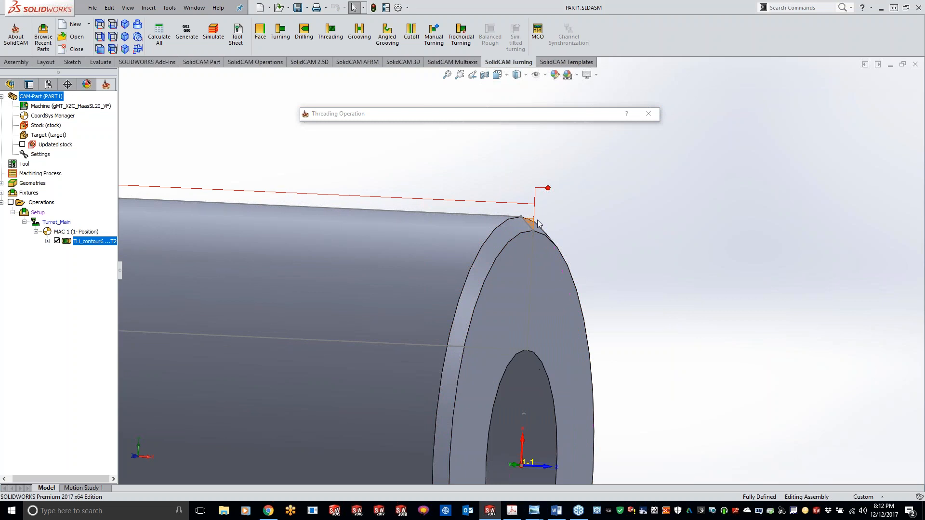
{"action": "double_click", "coordinate": [536, 116]}
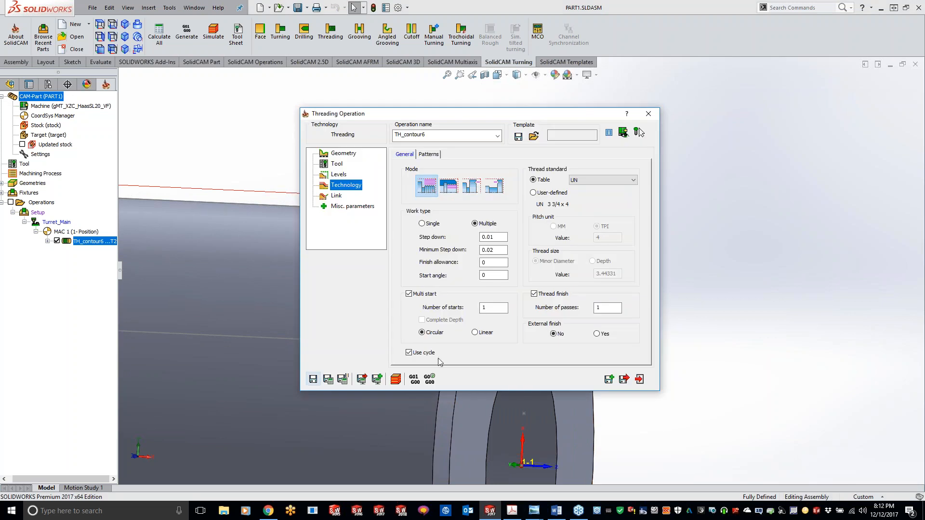
Simulate the threading operation in Turning mode, slowing the simulation speed to follow the passes.
{"action": "left_click", "coordinate": [394, 380]}
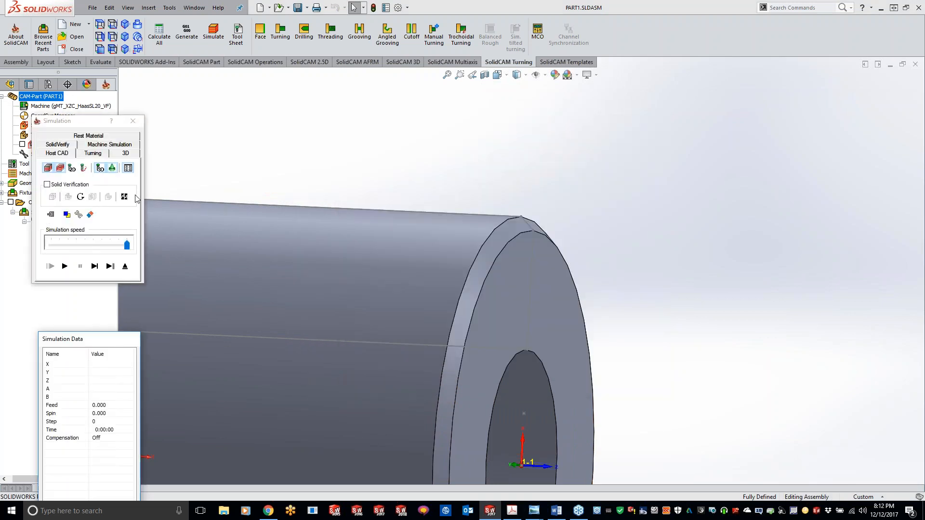
{"action": "left_click", "coordinate": [93, 153]}
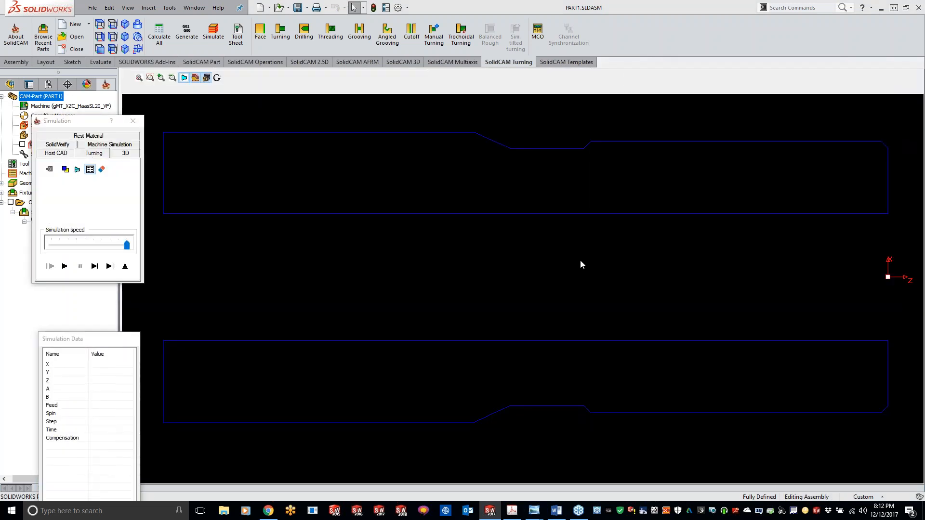
{"action": "left_click", "coordinate": [95, 266]}
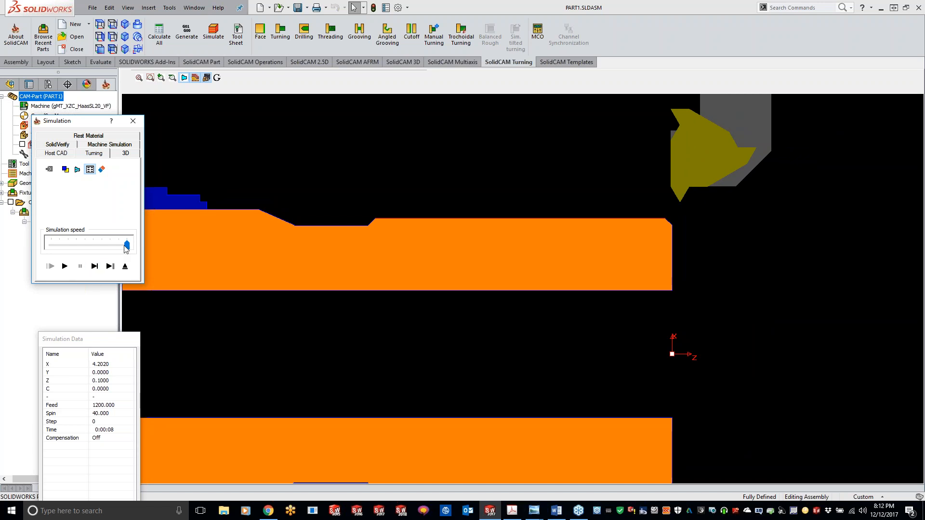
{"action": "left_click_drag", "start_coordinate": [126, 247], "coordinate": [68, 246]}
{"action": "left_click", "coordinate": [65, 266]}
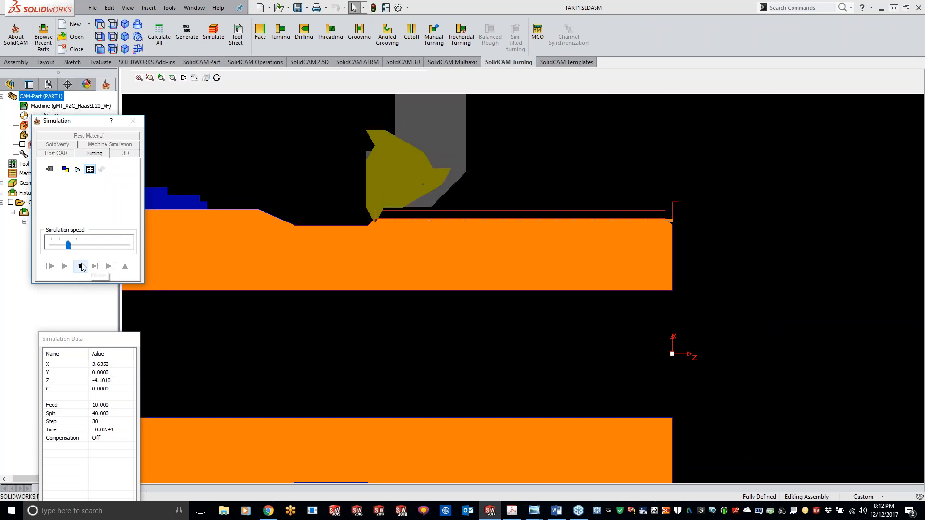
{"action": "left_click", "coordinate": [81, 267]}
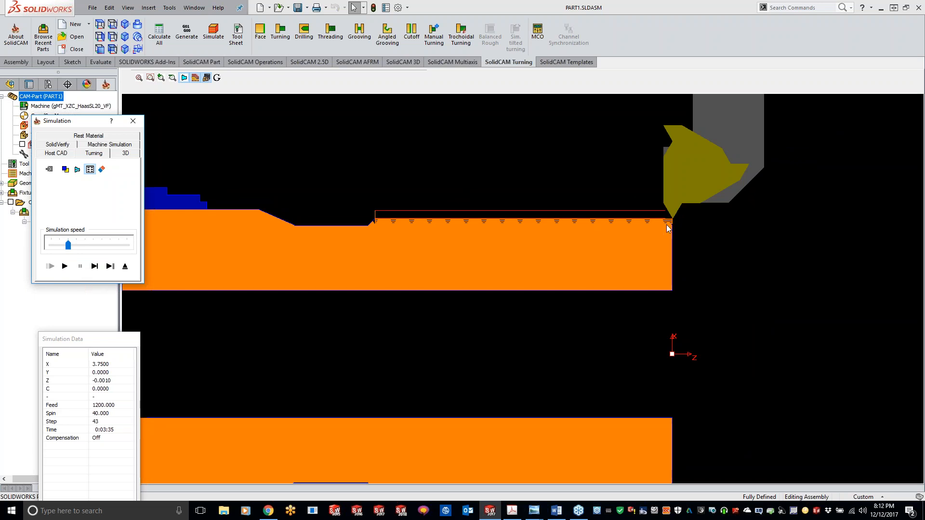
Clear the drawn toolpath lines in the turning simulation and resume playback to examine the thread being cut.
{"action": "scroll", "coordinate": [678, 227], "scroll_direction": "up", "scroll_amount": 4}
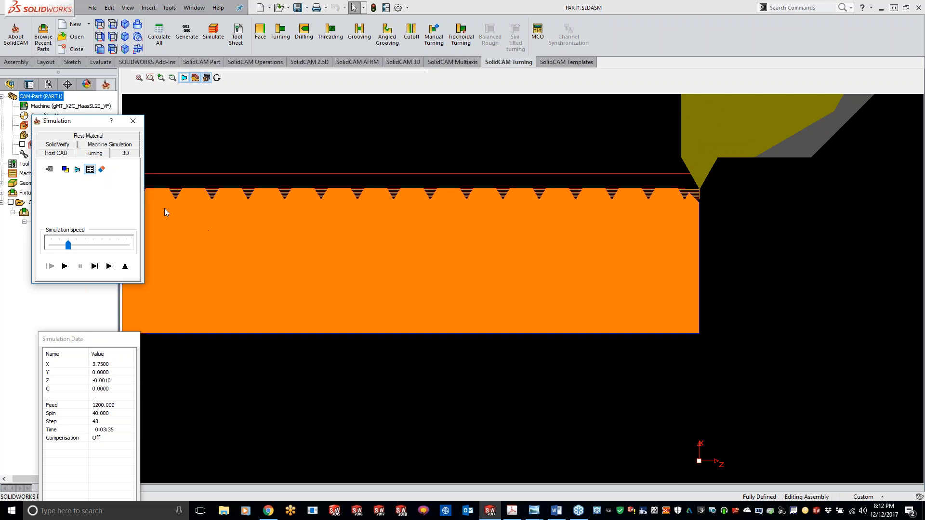
{"action": "left_click", "coordinate": [101, 171]}
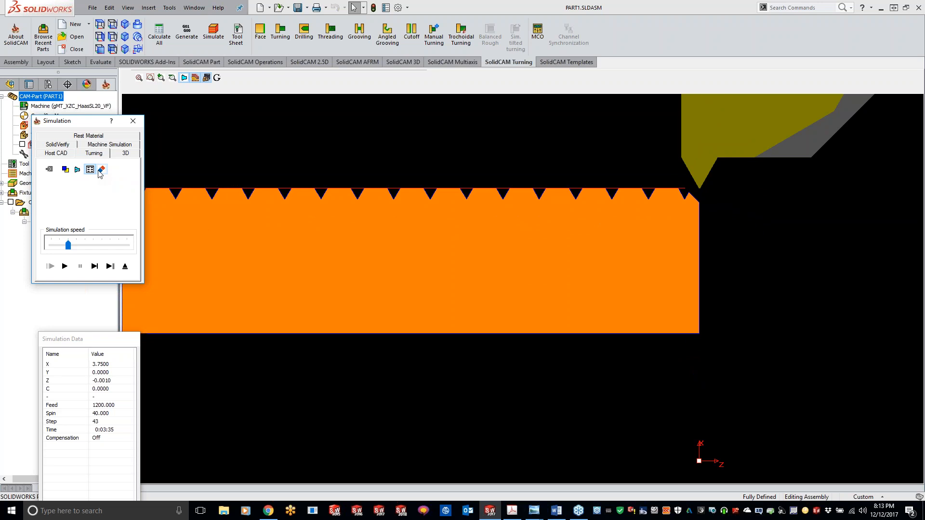
{"action": "left_click", "coordinate": [64, 266]}
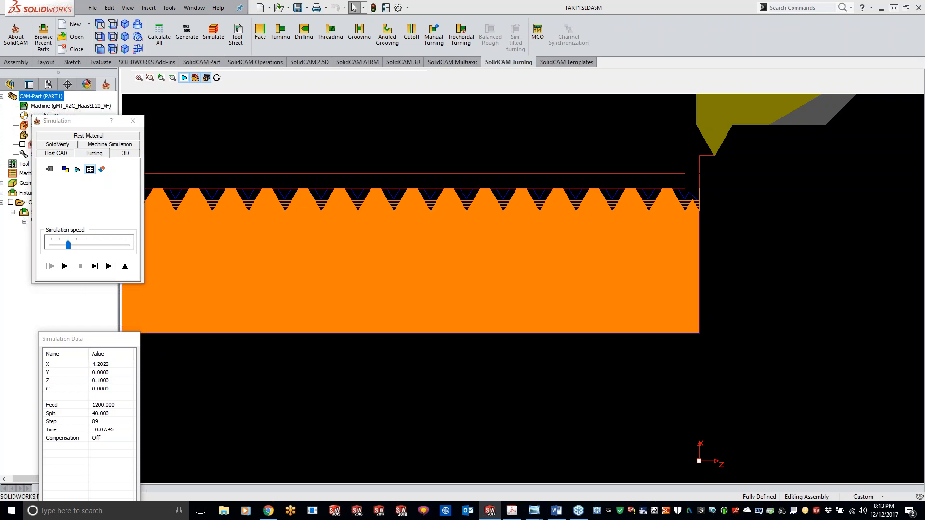
Check the thread profile's flats on the reference image in Windows Photo Viewer, and close the image and the simulation.
{"action": "left_click", "coordinate": [534, 511]}
{"action": "left_click_drag", "start_coordinate": [545, 197], "coordinate": [643, 1]}
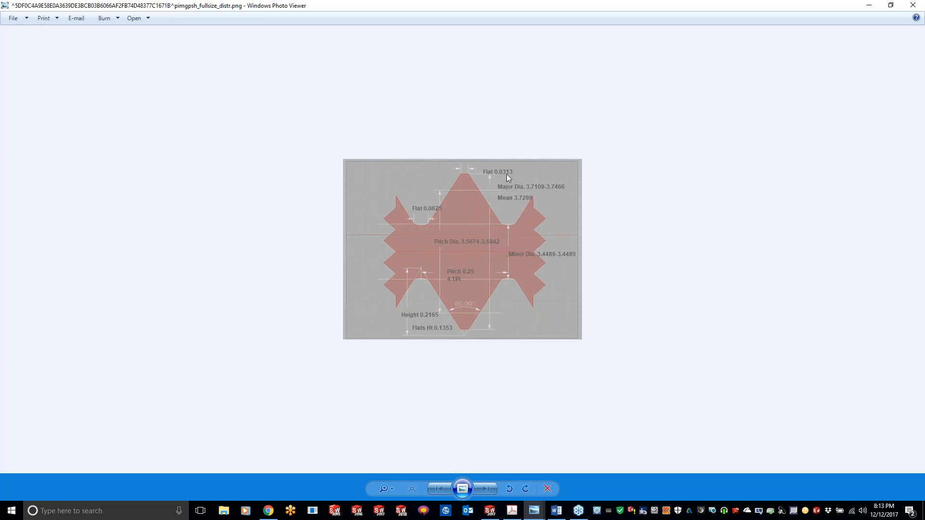
{"action": "left_click", "coordinate": [913, 4]}
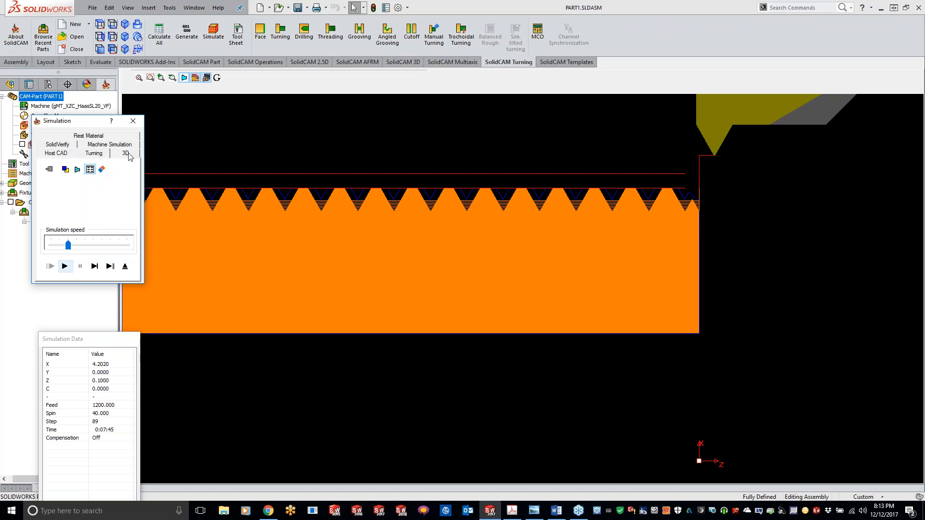
{"action": "left_click", "coordinate": [133, 121]}
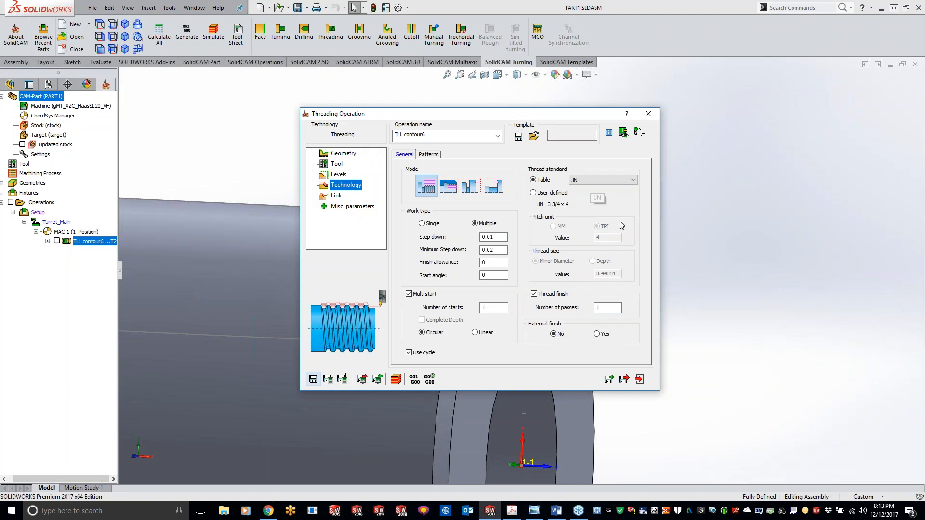
Change the thread standard to User-defined with a minor diameter of 3.35, and save and calculate the operation.
{"action": "left_click", "coordinate": [533, 192]}
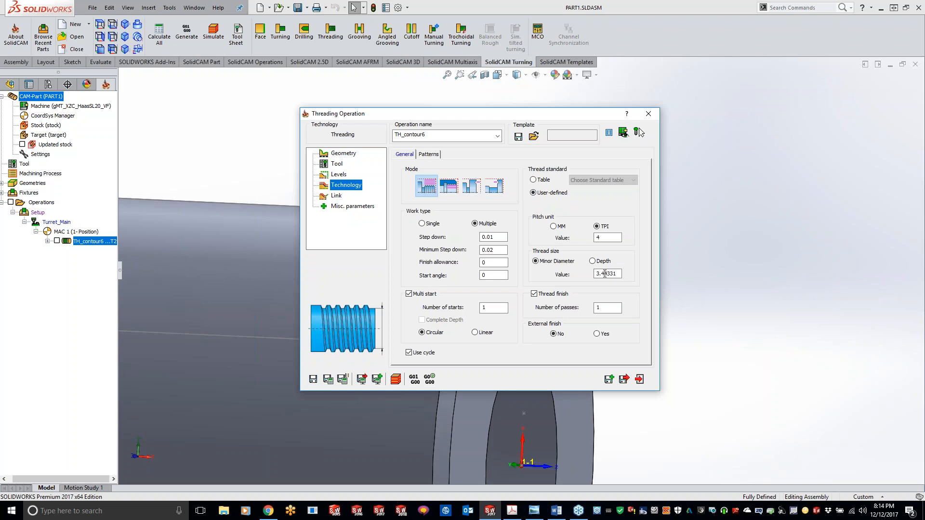
{"action": "left_click_drag", "start_coordinate": [604, 274], "coordinate": [643, 273]}
{"action": "key", "text": "BackSpace"}
{"action": "key", "text": "BackSpace"}
{"action": "left_click", "coordinate": [328, 380]}
Run the Turning simulation of the recalculated thread at maximum speed.
{"action": "left_click", "coordinate": [396, 380]}
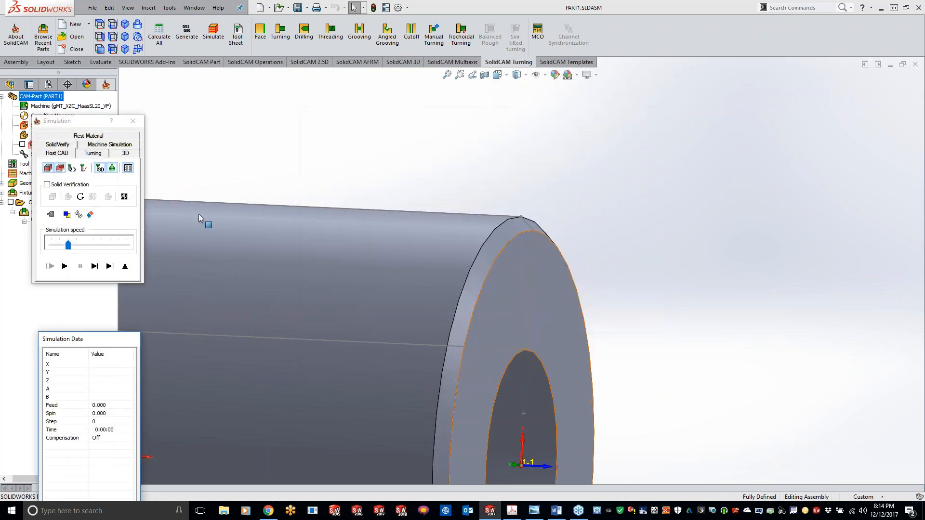
{"action": "left_click", "coordinate": [104, 154]}
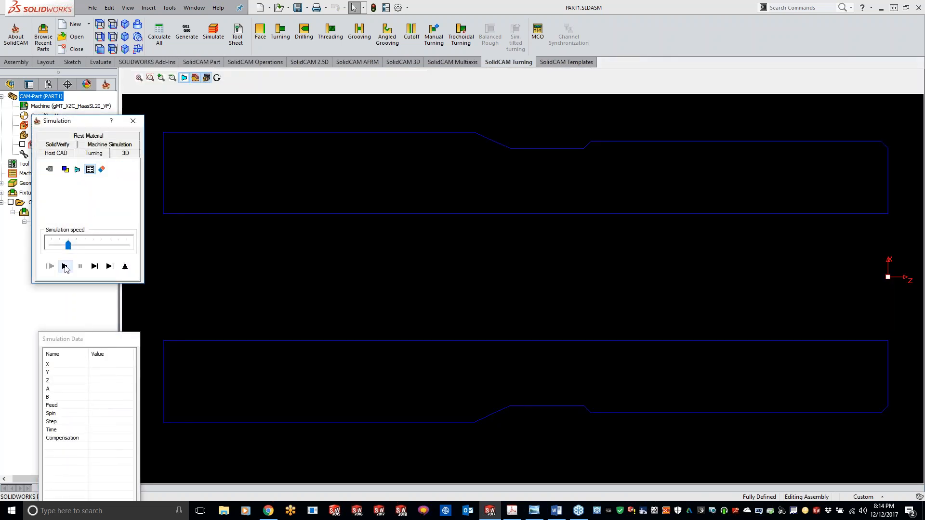
{"action": "left_click", "coordinate": [64, 266]}
{"action": "left_click_drag", "start_coordinate": [68, 245], "coordinate": [214, 240]}
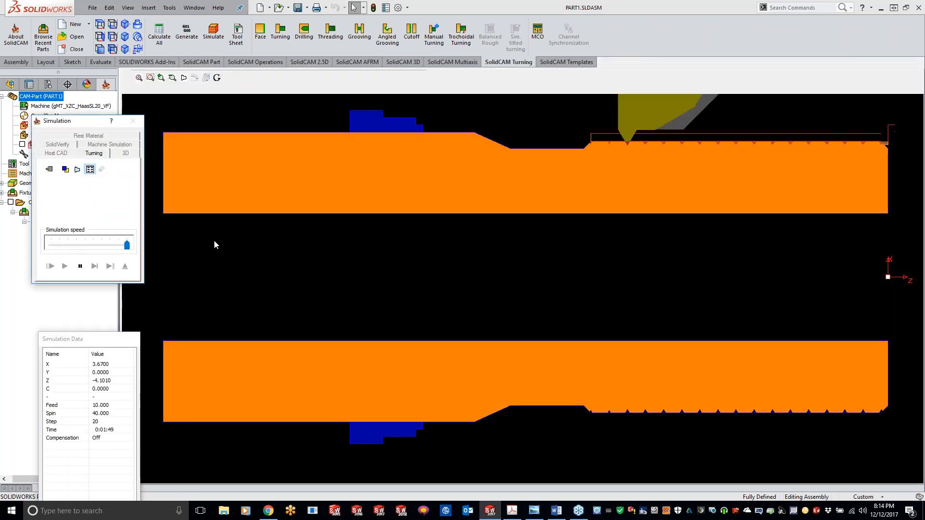
{"action": "middle_click_drag", "start_coordinate": [754, 215], "coordinate": [548, 313]}
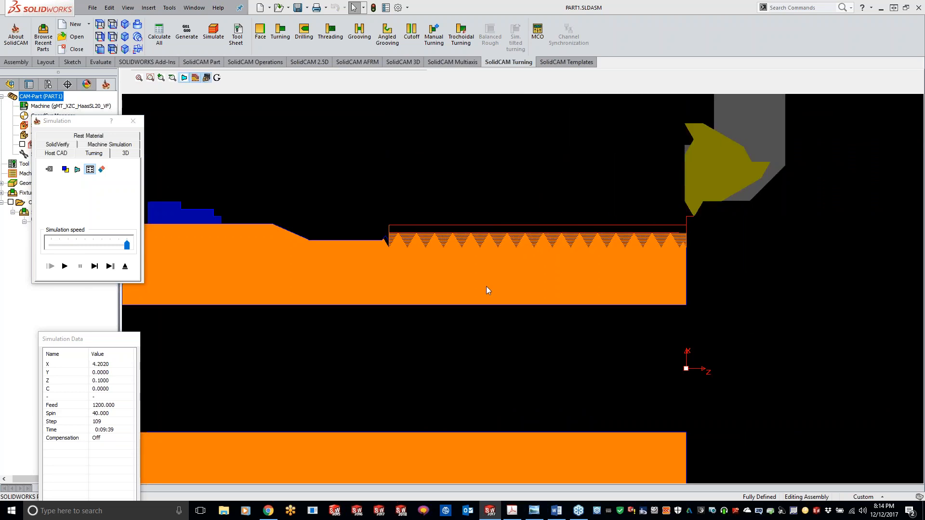
Clear the drawn toolpath and examine the crests and roots of the simulated thread up close.
{"action": "left_click", "coordinate": [101, 170]}
{"action": "scroll", "coordinate": [674, 243], "scroll_direction": "up", "scroll_amount": 2}
{"action": "scroll", "coordinate": [673, 243], "scroll_direction": "up", "scroll_amount": 2}
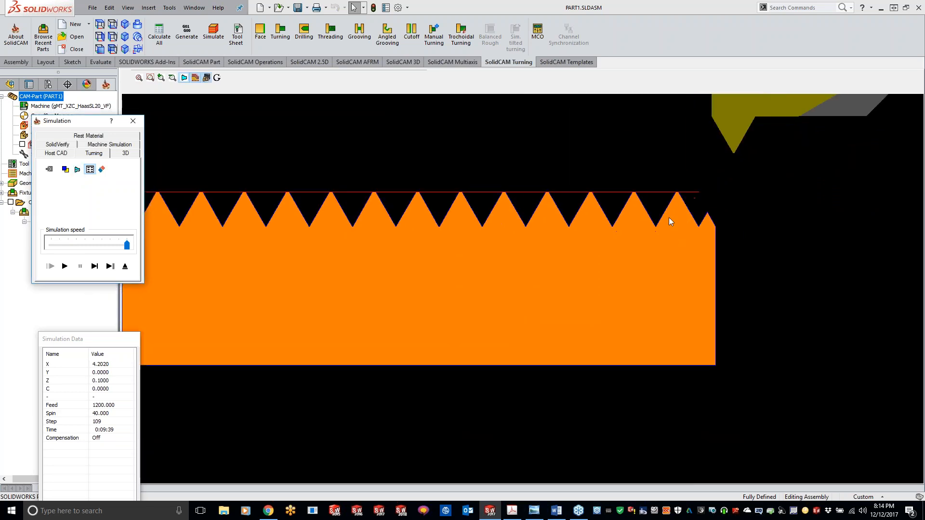
{"action": "scroll", "coordinate": [673, 210], "scroll_direction": "up", "scroll_amount": 4}
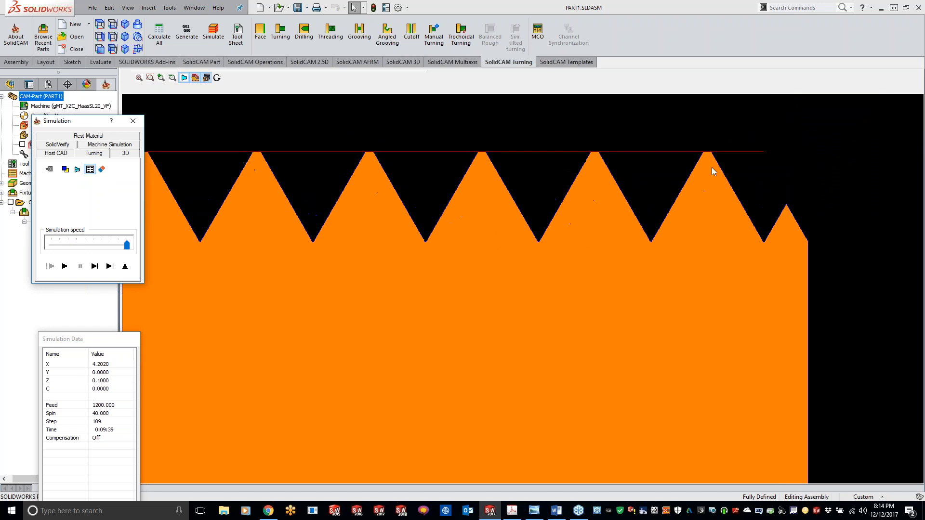
{"action": "scroll", "coordinate": [714, 140], "scroll_direction": "down", "scroll_amount": 5}
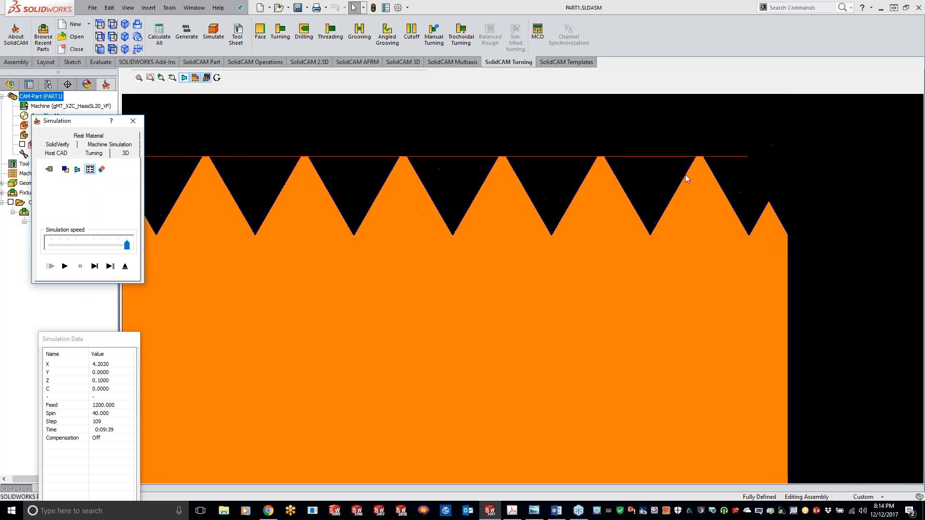
{"action": "scroll", "coordinate": [668, 188], "scroll_direction": "down", "scroll_amount": 2}
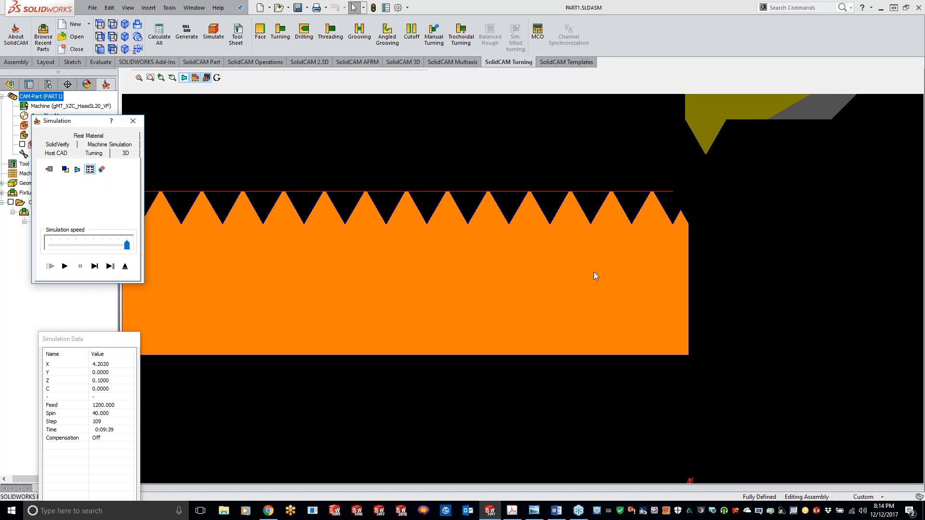
Switch to Windows Photo Viewer to compare the simulated thread with the reference profile image, and close the image.
{"action": "left_click", "coordinate": [533, 511]}
{"action": "left_click", "coordinate": [534, 511]}
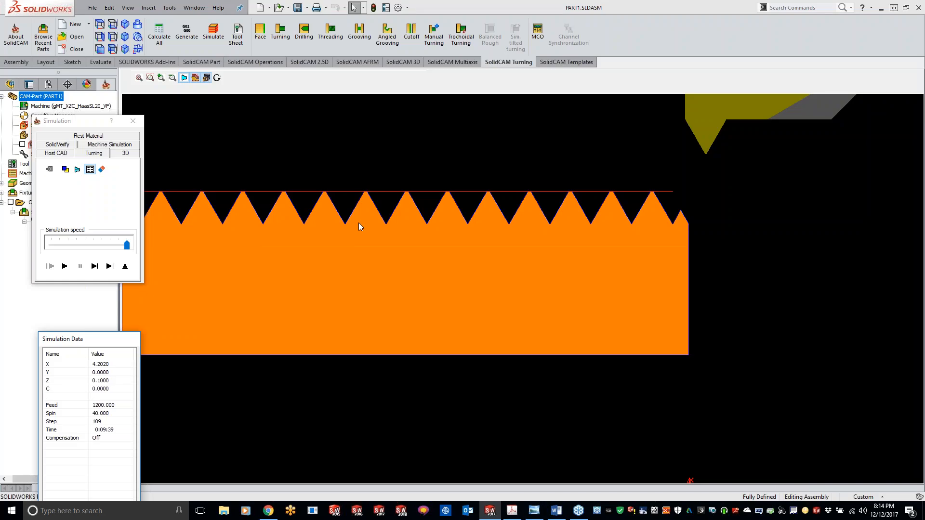
{"action": "left_click", "coordinate": [224, 512]}
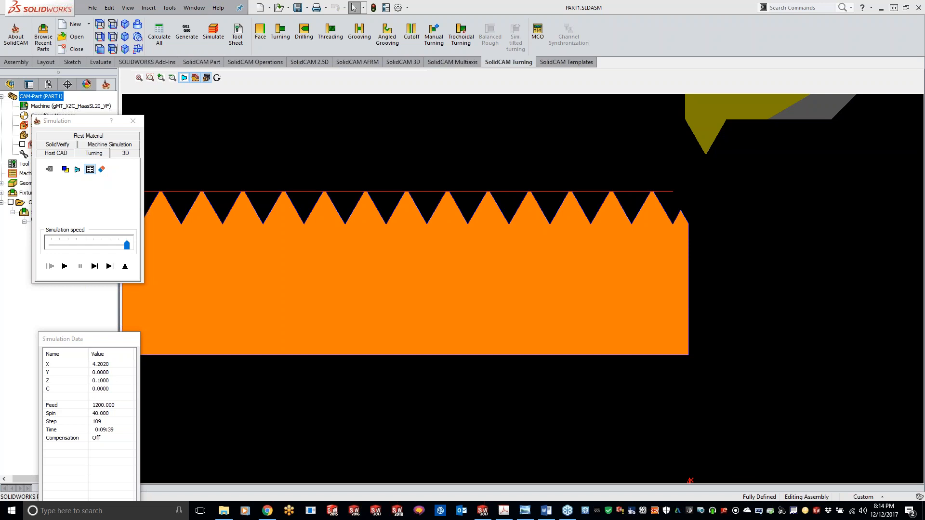
{"action": "key", "text": "alt+Tab"}
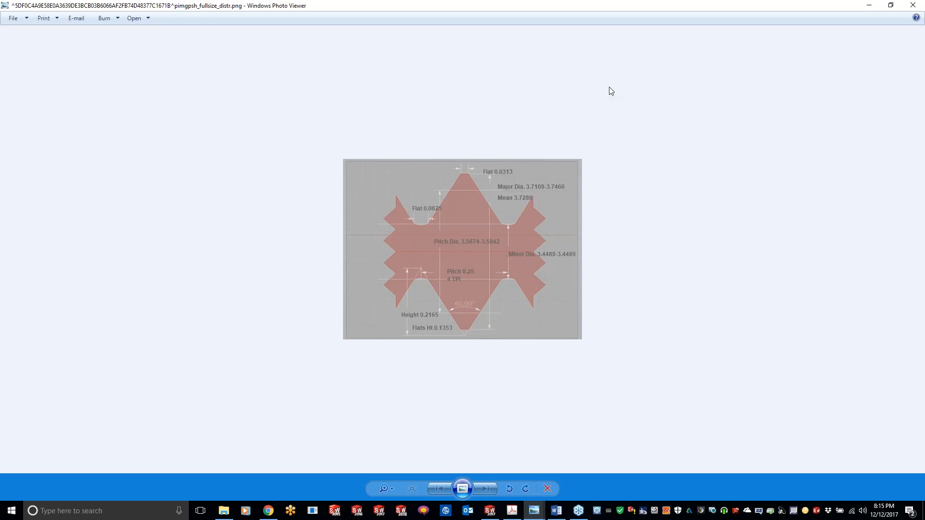
{"action": "left_click", "coordinate": [912, 5]}
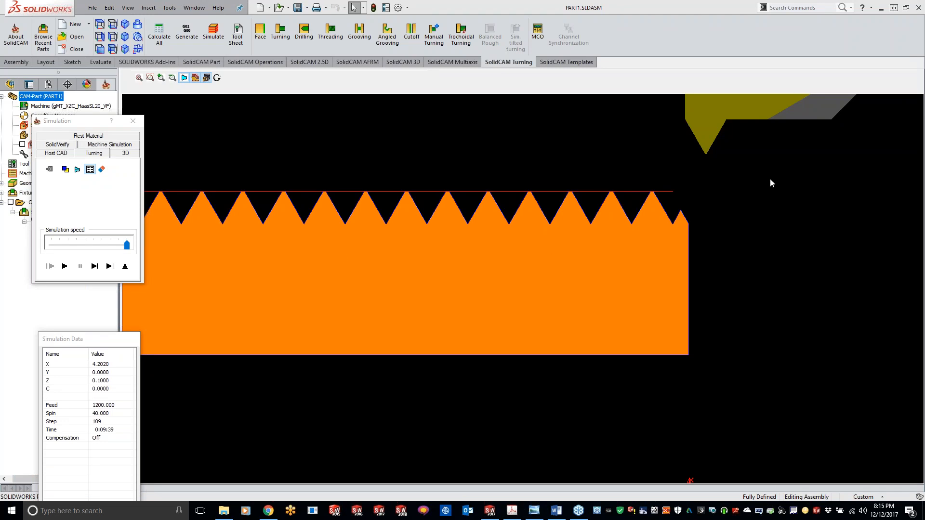
Close the simulation and the external threading operation to return to the part model.
{"action": "left_click", "coordinate": [134, 121]}
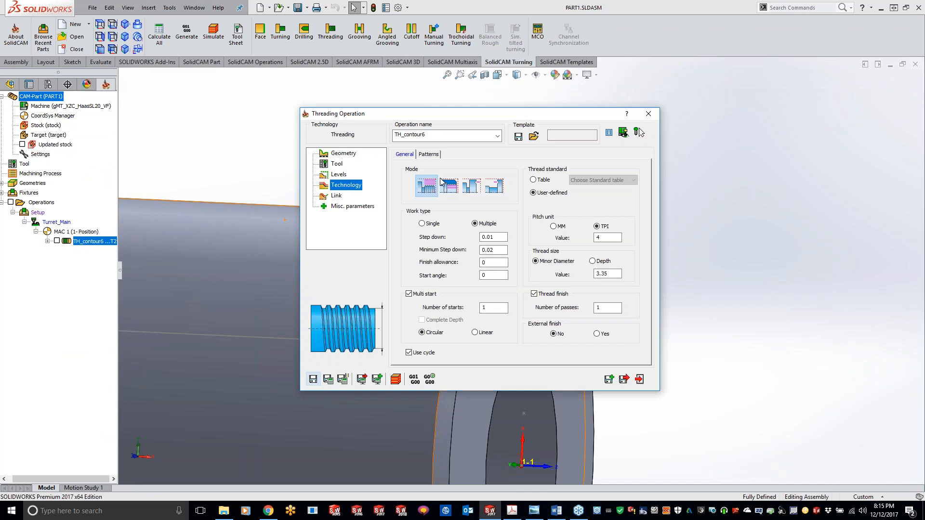
{"action": "left_click", "coordinate": [649, 114]}
{"action": "scroll", "coordinate": [626, 273], "scroll_direction": "up", "scroll_amount": 5}
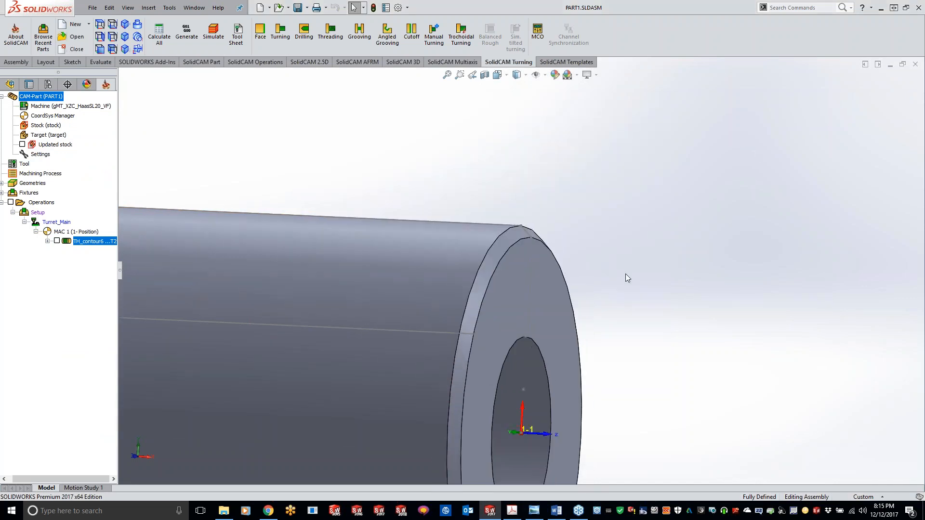
{"action": "scroll", "coordinate": [403, 303], "scroll_direction": "down", "scroll_amount": 2}
{"action": "scroll", "coordinate": [406, 298], "scroll_direction": "up", "scroll_amount": 2}
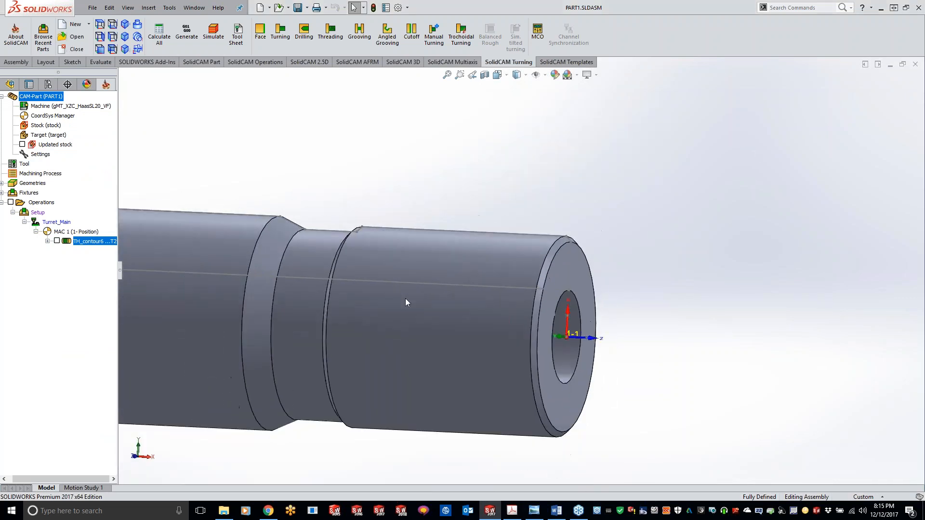
{"action": "scroll", "coordinate": [519, 296], "scroll_direction": "up", "scroll_amount": 1}
{"action": "mouse_move", "coordinate": [520, 296]}
{"action": "middle_mouse_down"}
{"action": "mouse_move", "coordinate": [463, 234]}
{"action": "mouse_move", "coordinate": [378, 265]}
{"action": "mouse_move", "coordinate": [530, 282]}
{"action": "middle_mouse_up"}
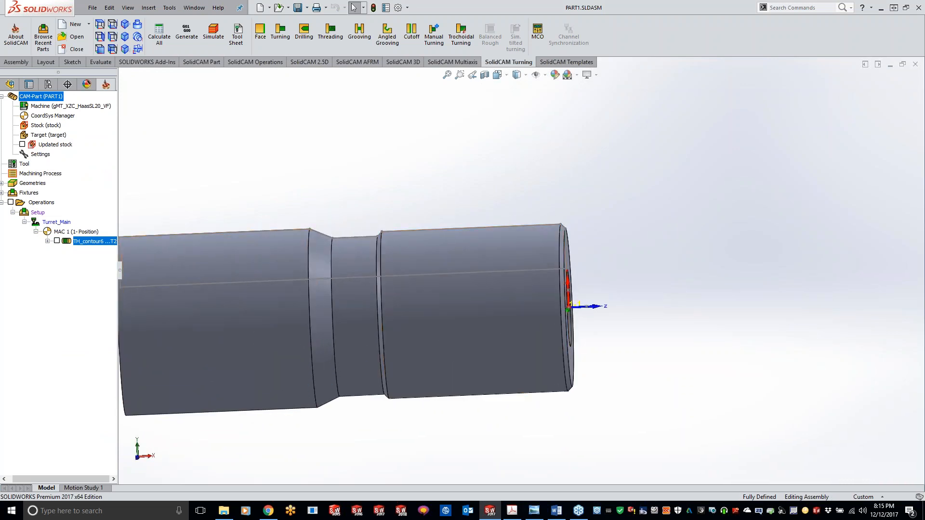
Start a new threading operation and define its wireframe geometry as a chain along the full bore line from the front face.
{"action": "left_click", "coordinate": [330, 34]}
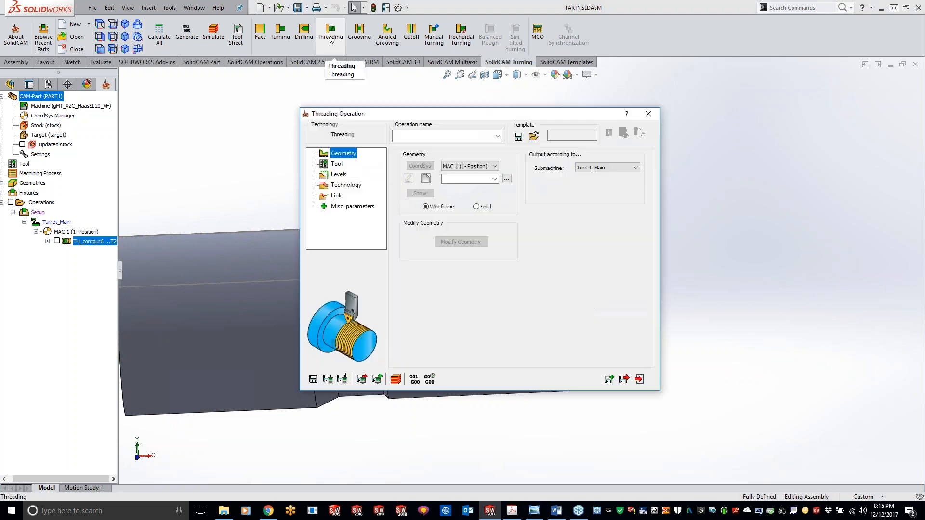
{"action": "left_click", "coordinate": [426, 178]}
{"action": "left_click", "coordinate": [426, 179]}
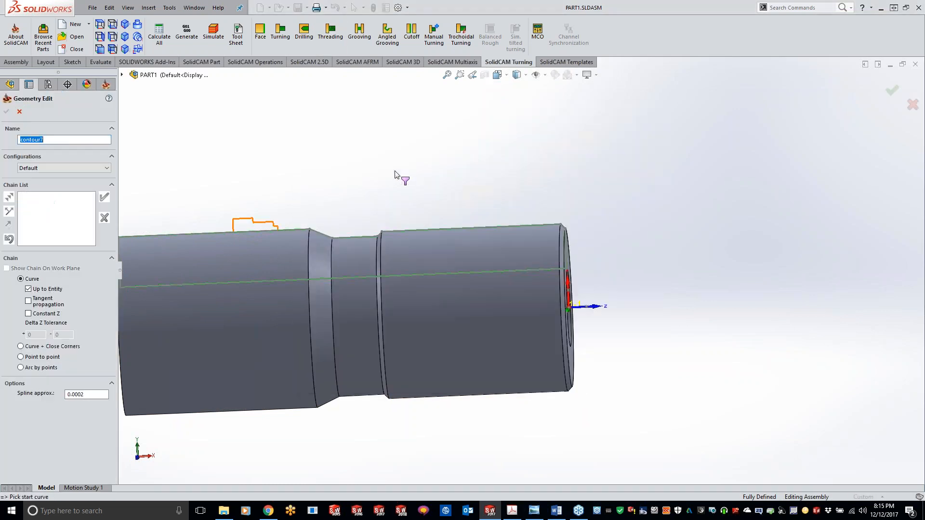
{"action": "left_click", "coordinate": [523, 271]}
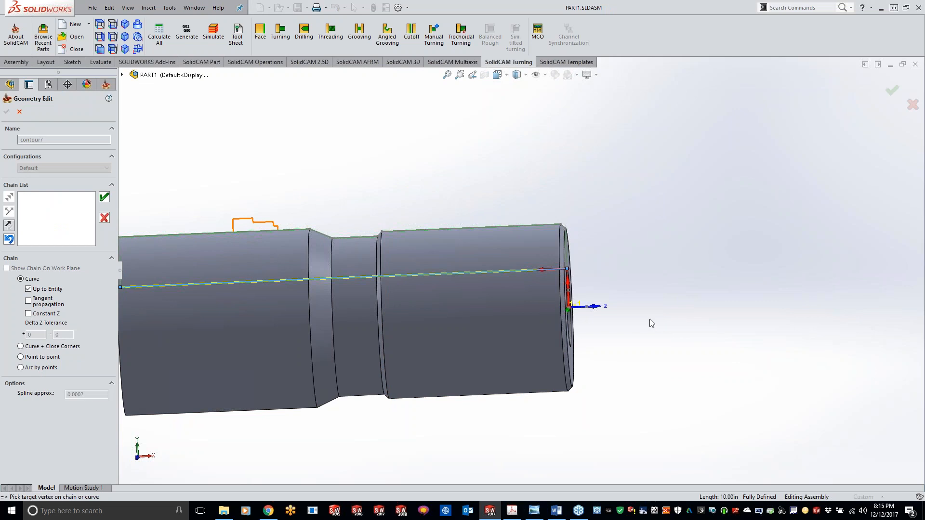
{"action": "scroll", "coordinate": [216, 348], "scroll_direction": "up", "scroll_amount": 1}
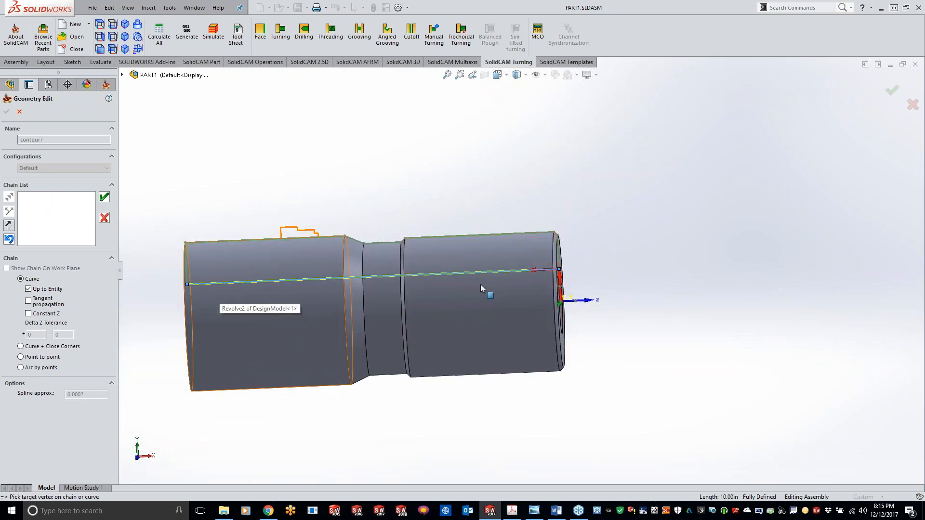
{"action": "left_click", "coordinate": [104, 198]}
{"action": "left_click", "coordinate": [8, 112]}
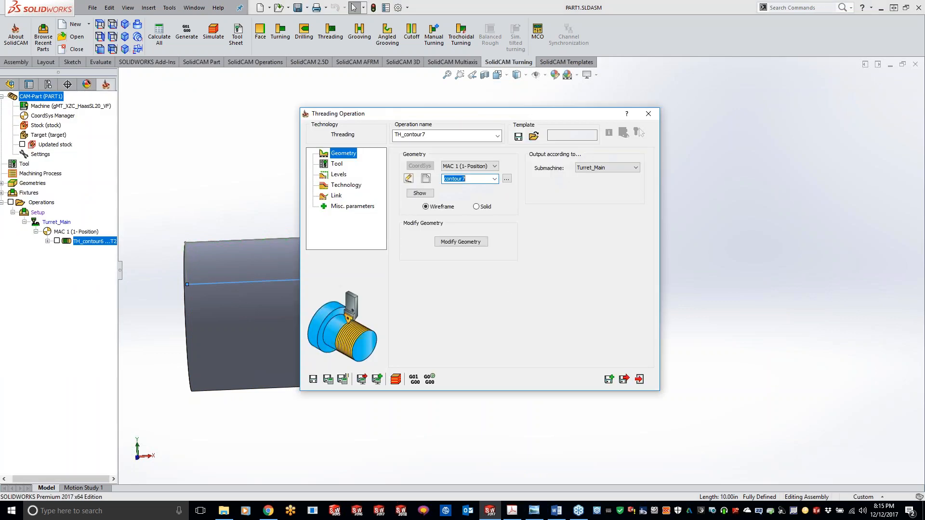
Modify the bore chain's geometry in the CAM ZX view, trimming its end by -5.907 at the rear edge of the front cylindrical section.
{"action": "left_click", "coordinate": [466, 242]}
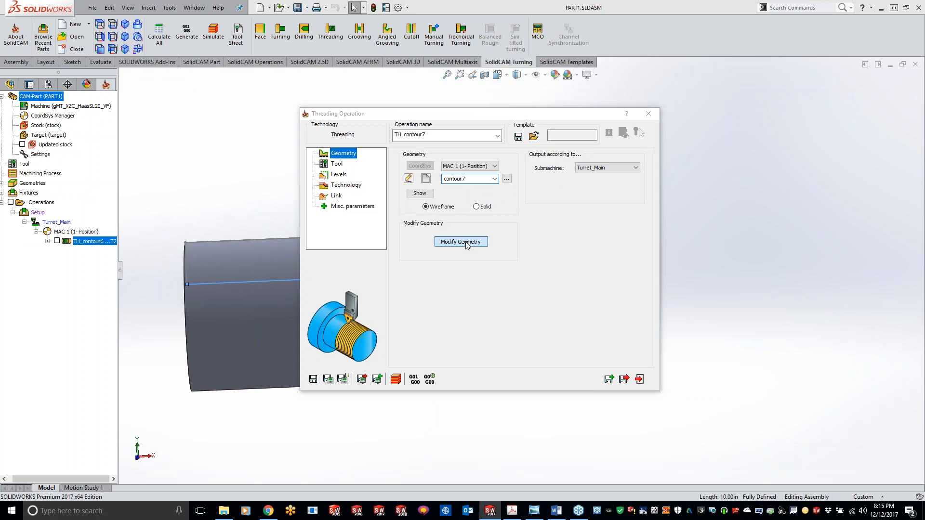
{"action": "middle_click_drag", "start_coordinate": [498, 285], "coordinate": [504, 291]}
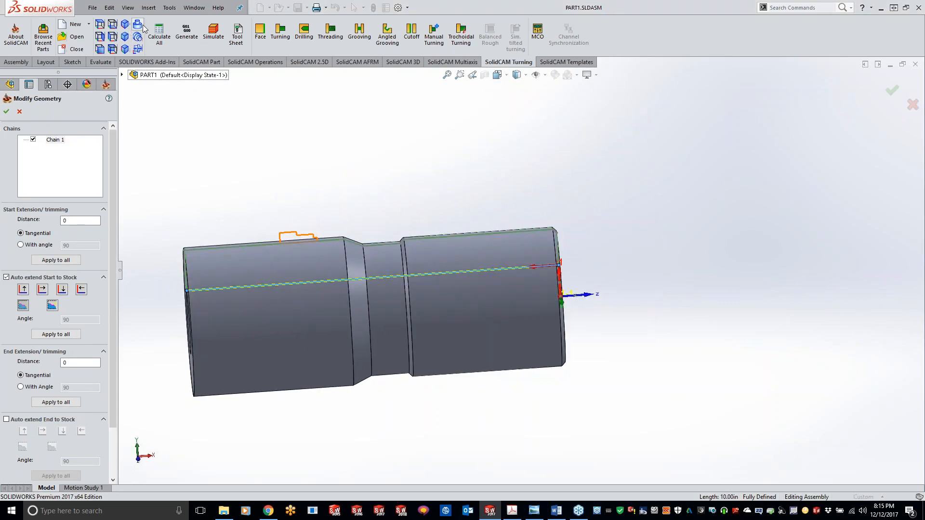
{"action": "left_click", "coordinate": [138, 49]}
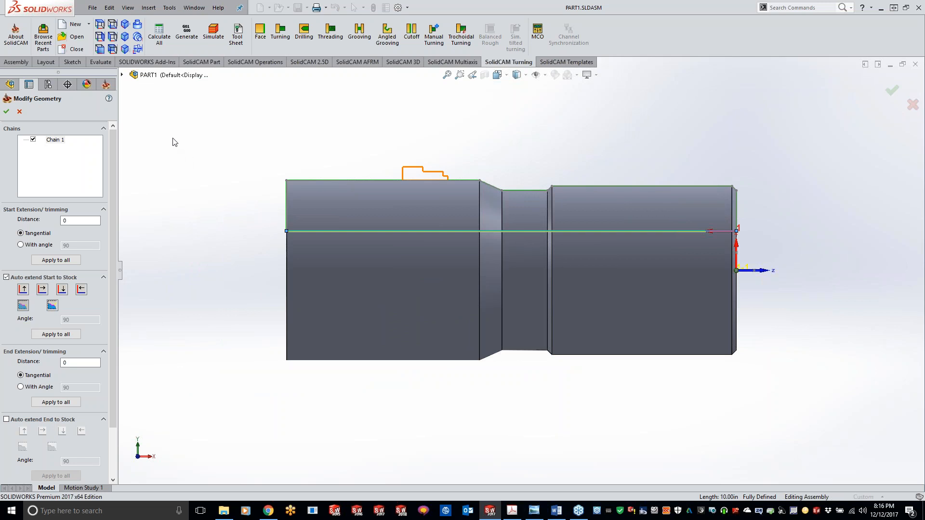
{"action": "left_click", "coordinate": [137, 38]}
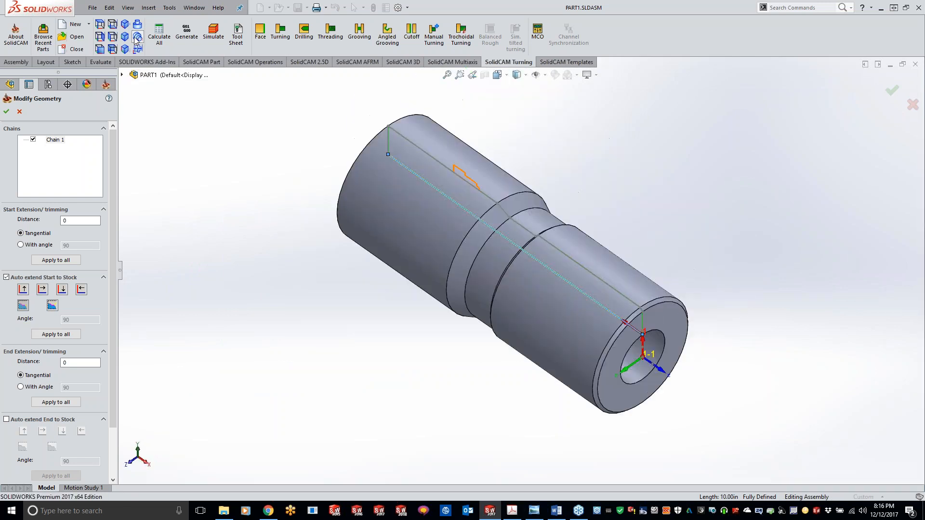
{"action": "left_click", "coordinate": [137, 27]}
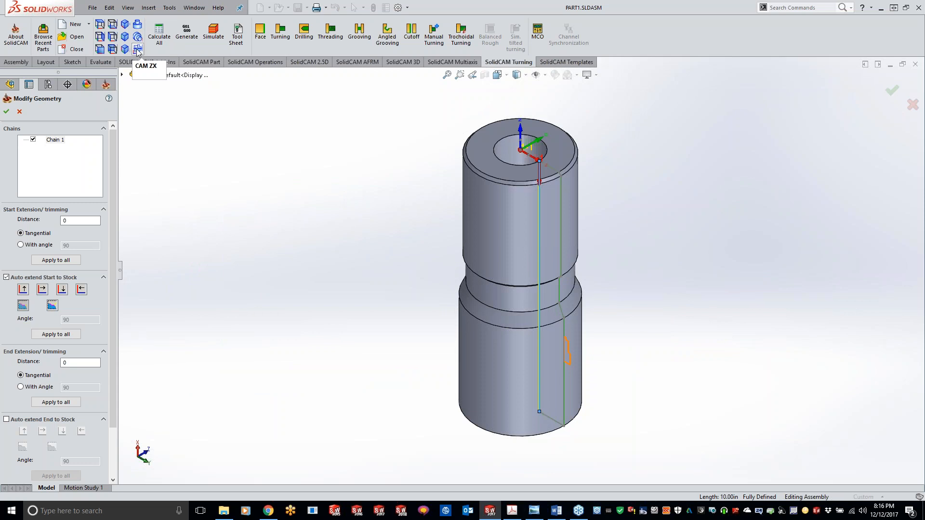
{"action": "left_click", "coordinate": [137, 49]}
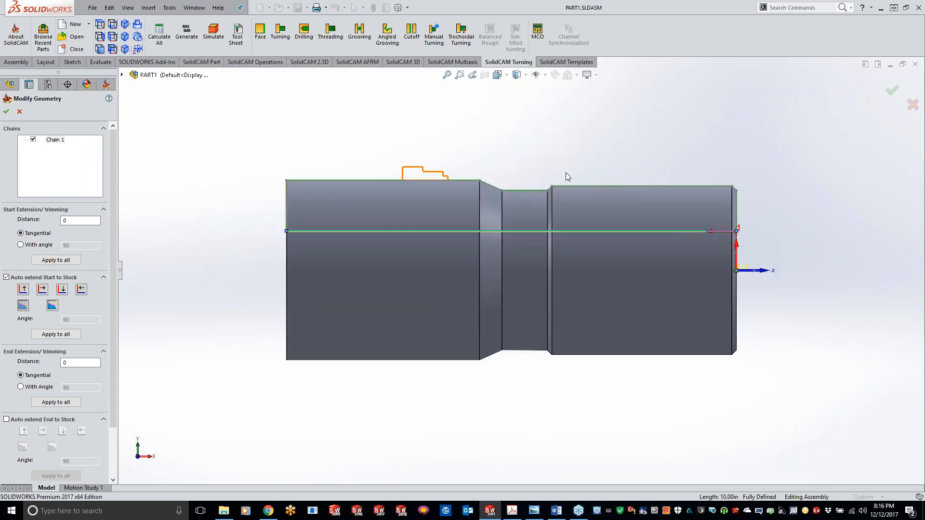
{"action": "scroll", "coordinate": [744, 207], "scroll_direction": "down", "scroll_amount": 3}
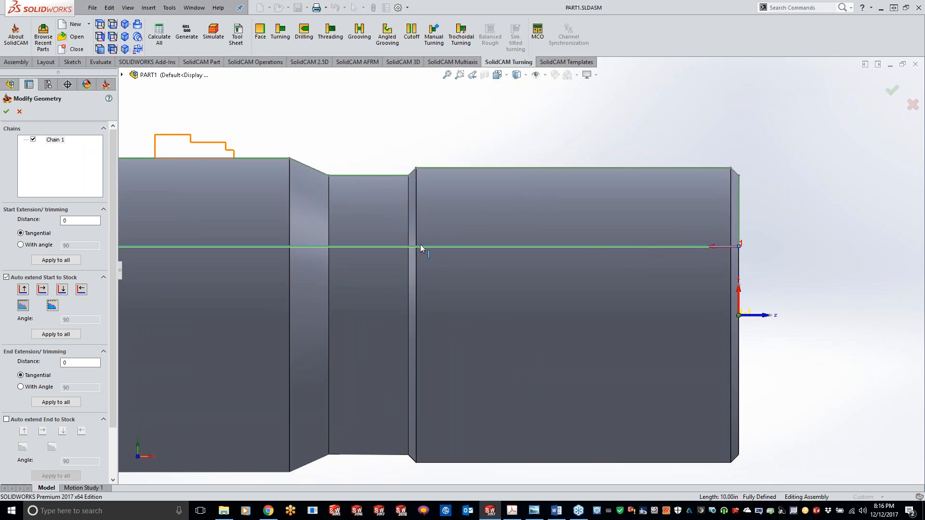
{"action": "left_click", "coordinate": [74, 363]}
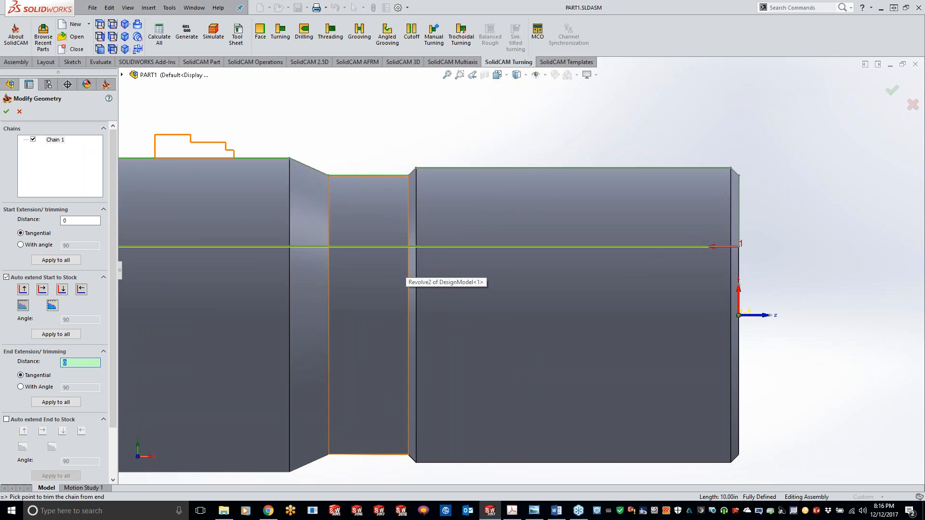
{"action": "left_click", "coordinate": [417, 249]}
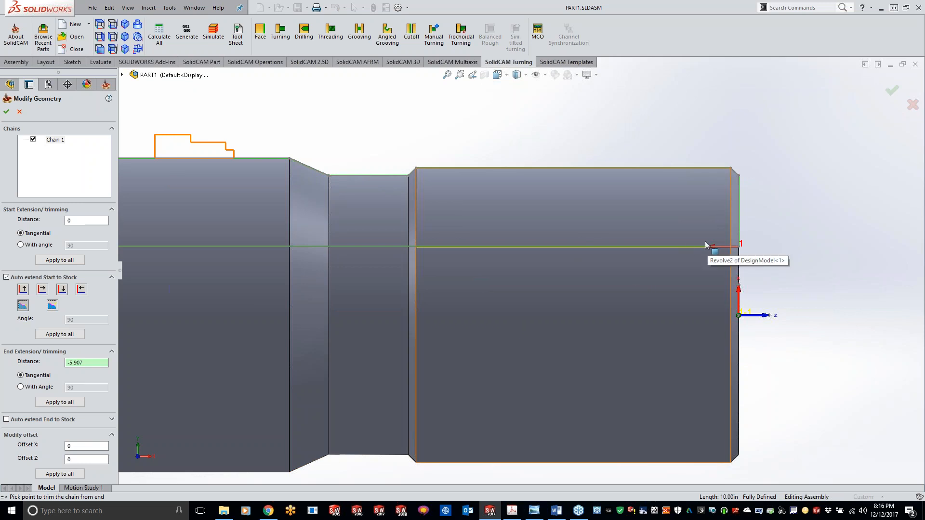
{"action": "scroll", "coordinate": [753, 250], "scroll_direction": "down", "scroll_amount": 5}
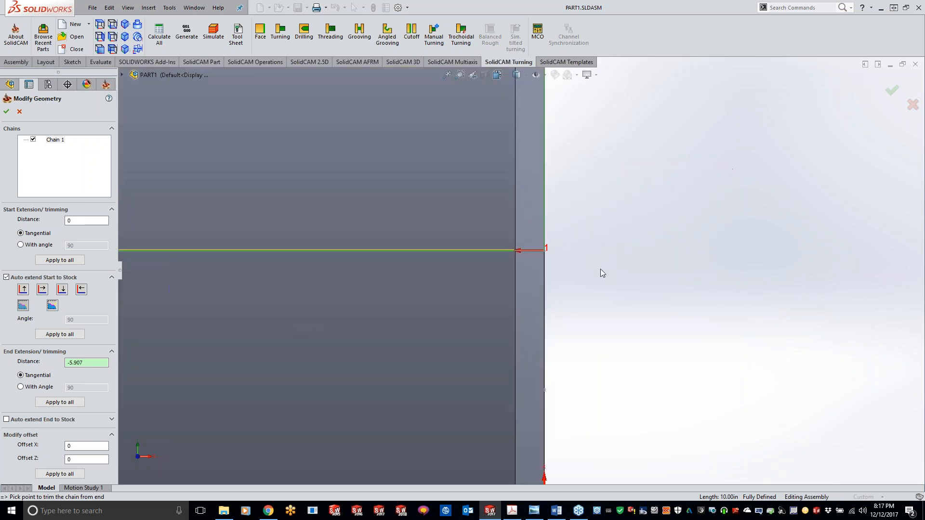
{"action": "left_click", "coordinate": [6, 112]}
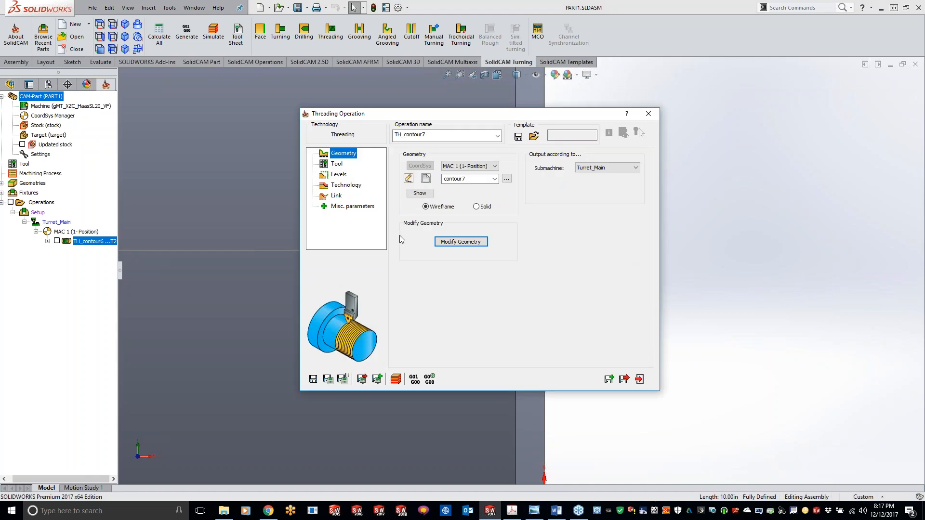
Enable thread finish in the bore threading technology, and close the operation without saving its geometry.
{"action": "left_click", "coordinate": [345, 185]}
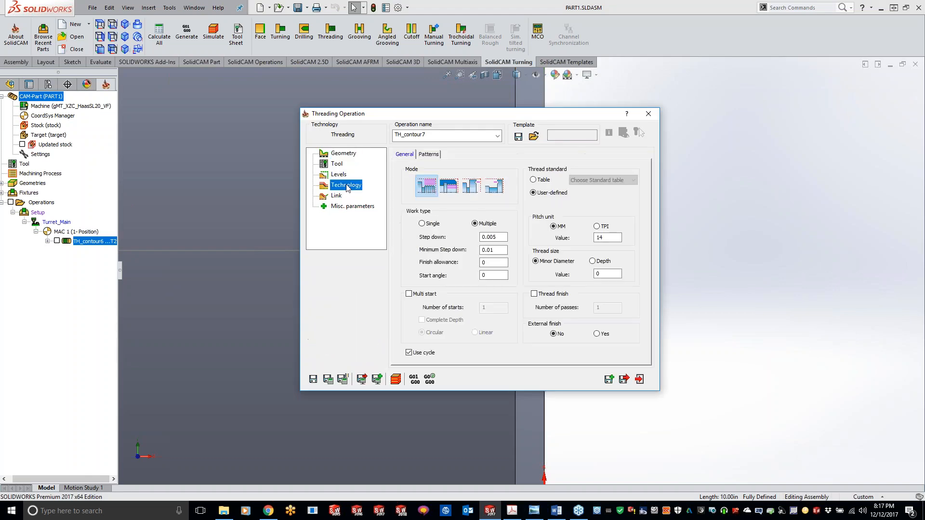
{"action": "left_click", "coordinate": [534, 294]}
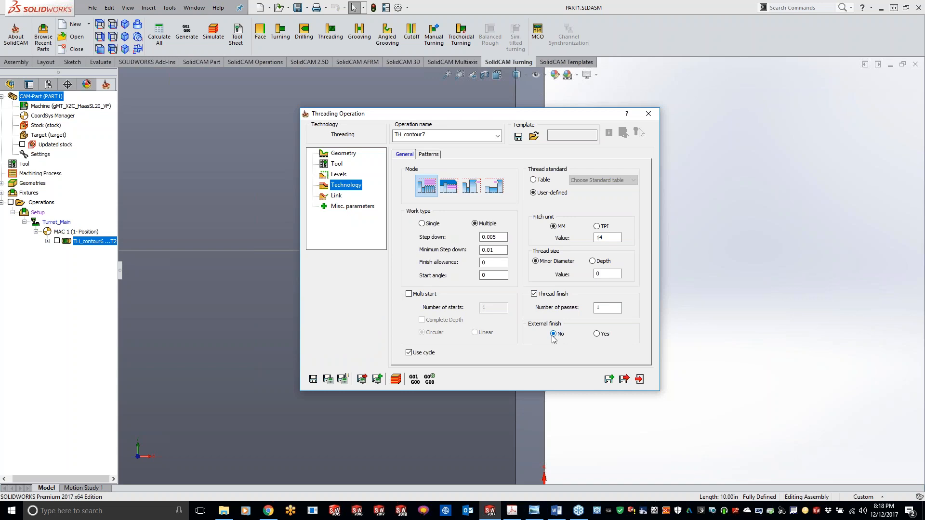
{"action": "left_click", "coordinate": [649, 114]}
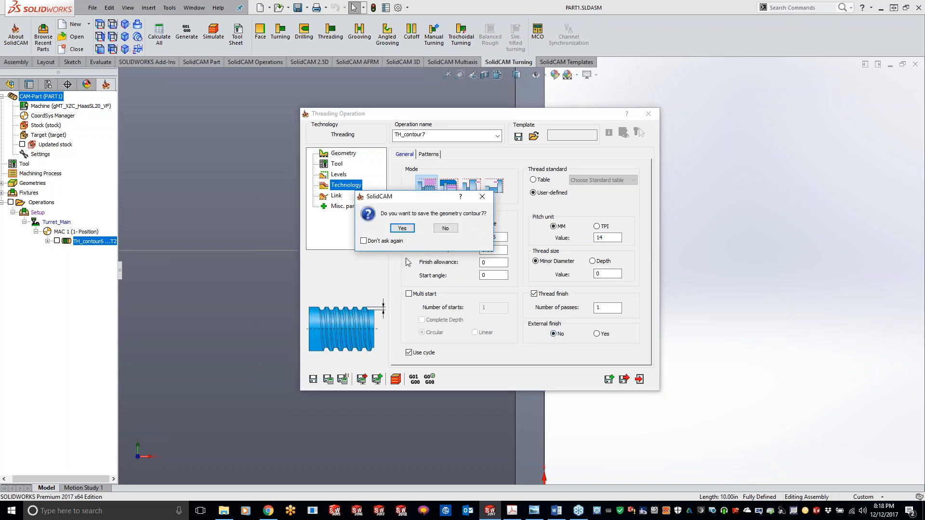
{"action": "left_click", "coordinate": [445, 229]}
Reopen the TH_contour6 external threading operation, run its Turning simulation, examine the thread crests up close, and close the simulation.
{"action": "double_click", "coordinate": [88, 245]}
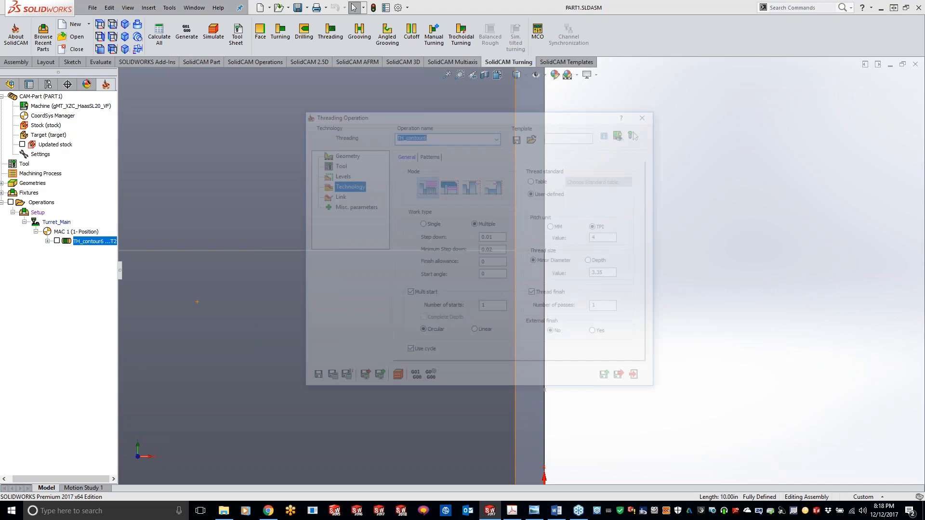
{"action": "left_click", "coordinate": [395, 379]}
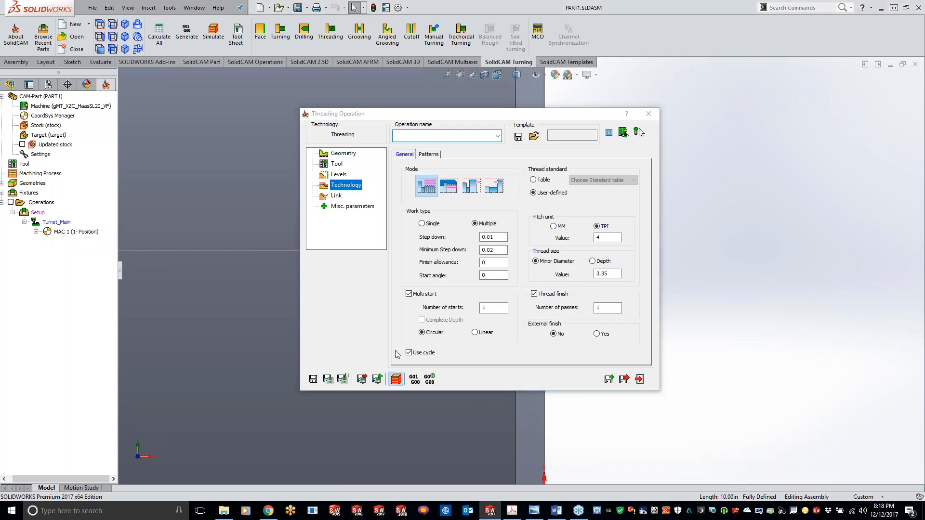
{"action": "left_click", "coordinate": [93, 153]}
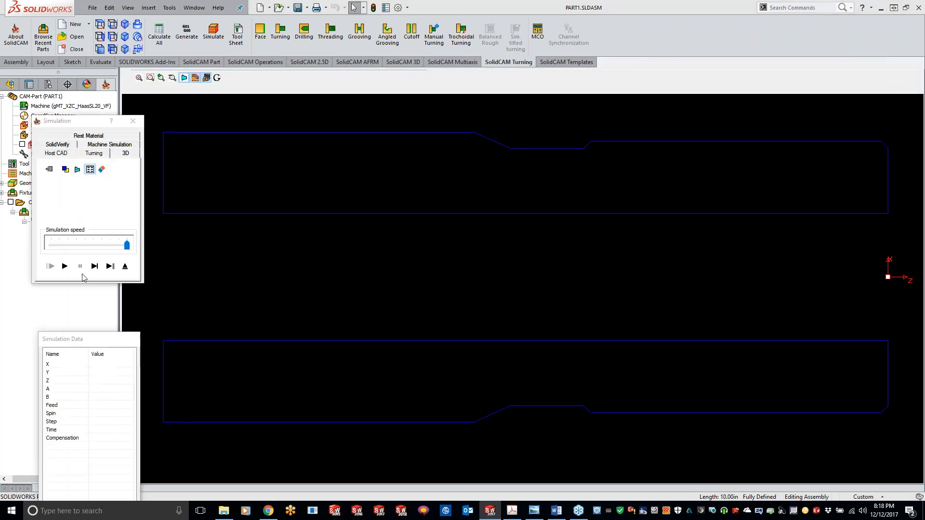
{"action": "left_click", "coordinate": [65, 266]}
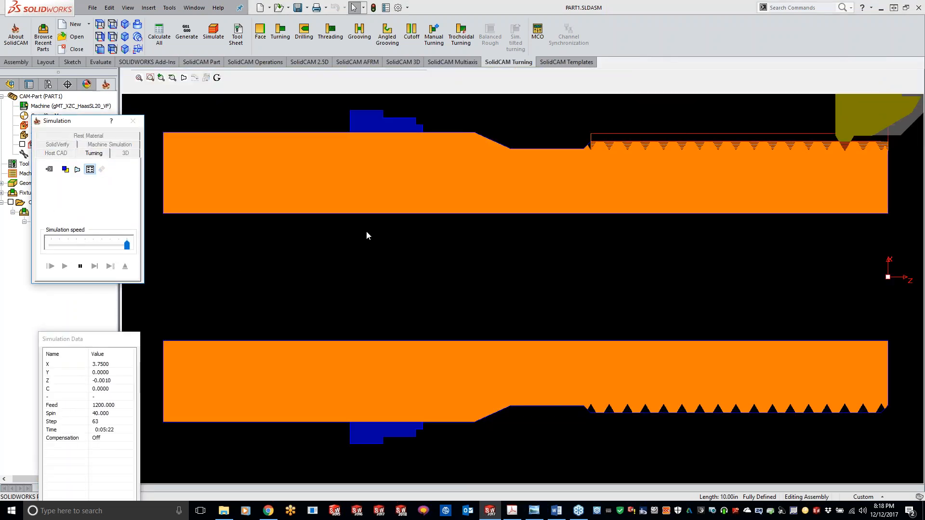
{"action": "middle_click_drag", "start_coordinate": [659, 215], "coordinate": [432, 311]}
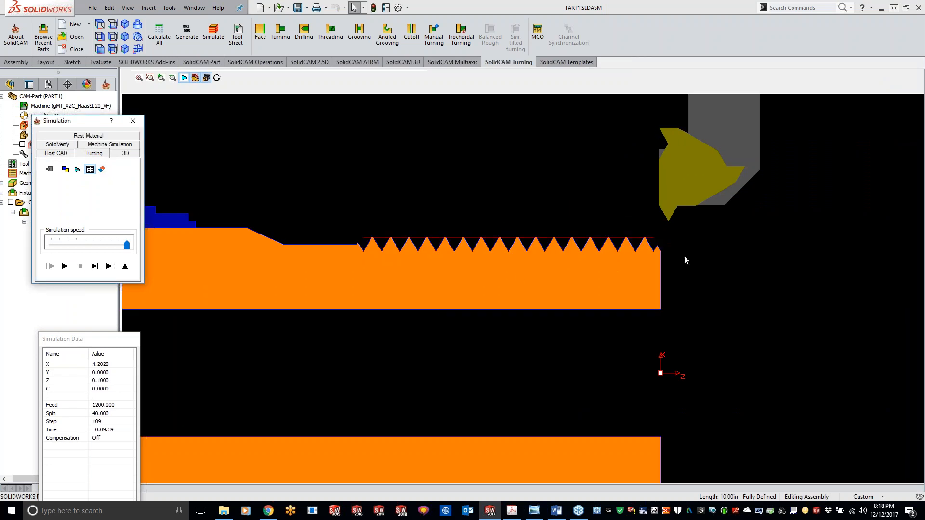
{"action": "scroll", "coordinate": [646, 247], "scroll_direction": "up", "scroll_amount": 5}
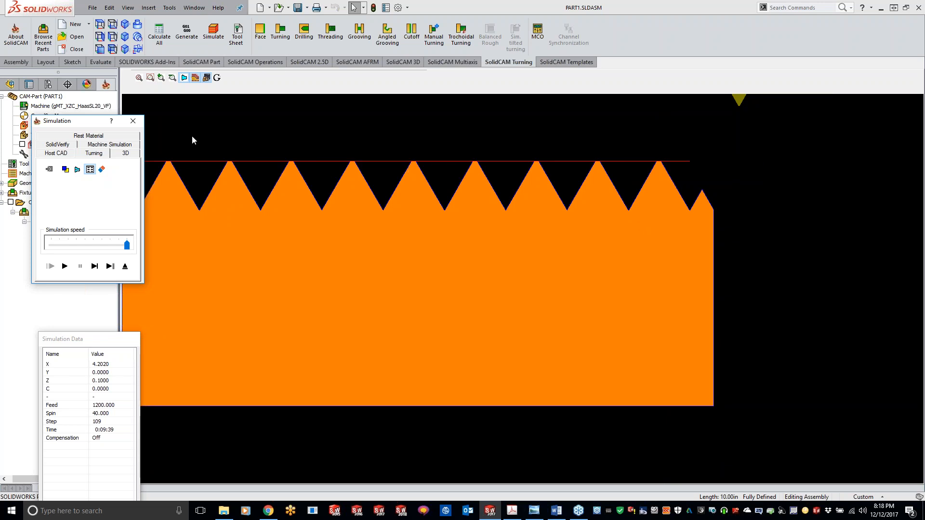
{"action": "left_click", "coordinate": [139, 122]}
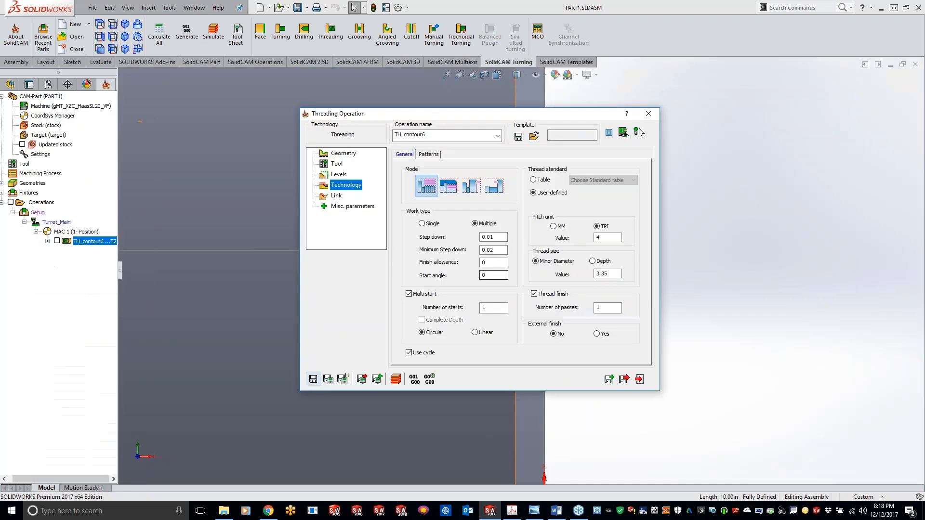
Set the thread's external finish to Yes, recalculate the operation, and start its Turning simulation.
{"action": "left_click", "coordinate": [597, 334]}
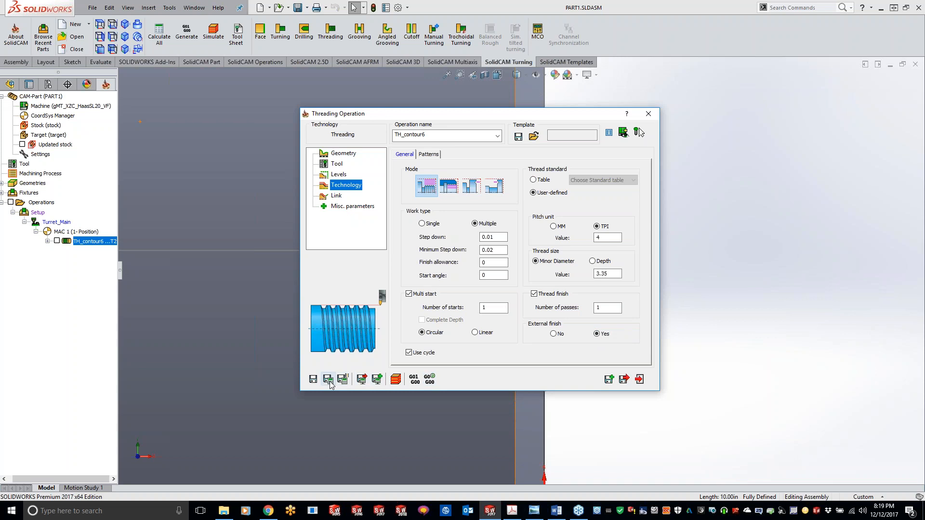
{"action": "left_click", "coordinate": [396, 379]}
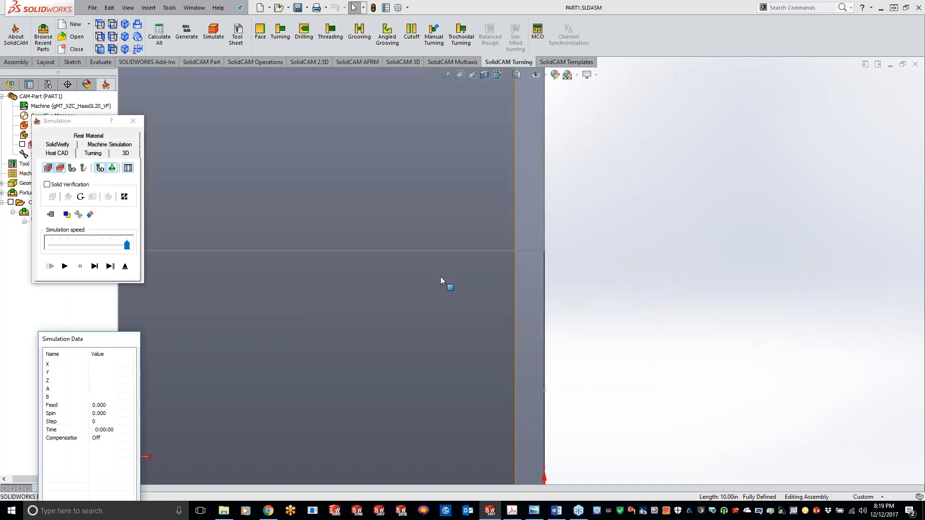
{"action": "left_click", "coordinate": [94, 154]}
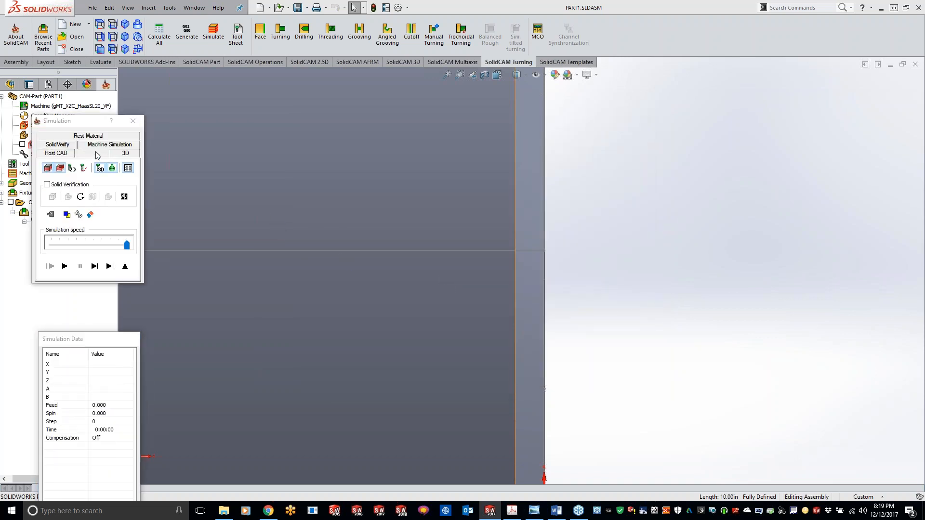
{"action": "left_click", "coordinate": [64, 266]}
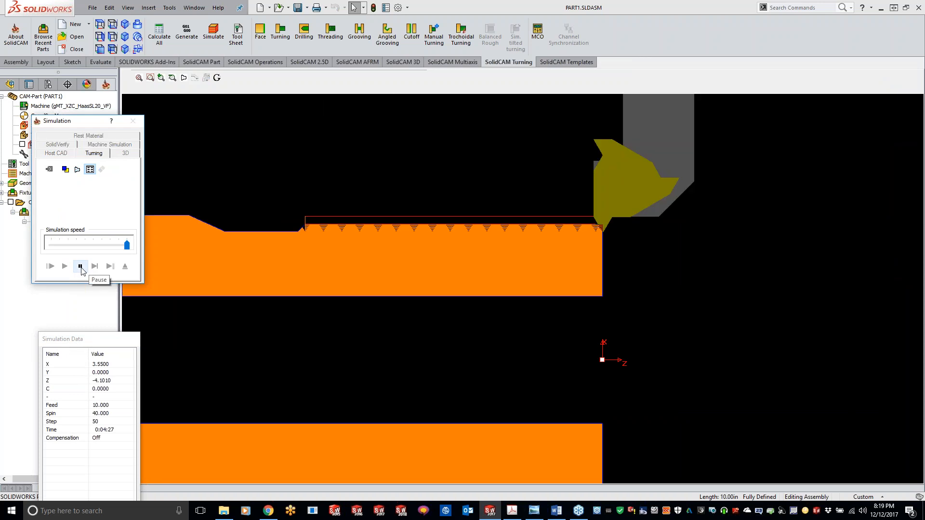
Run the rest of the thread simulation at a reduced speed, and close the simulation and the external threading operation.
{"action": "left_click_drag", "start_coordinate": [126, 245], "coordinate": [68, 245]}
{"action": "left_click", "coordinate": [65, 266]}
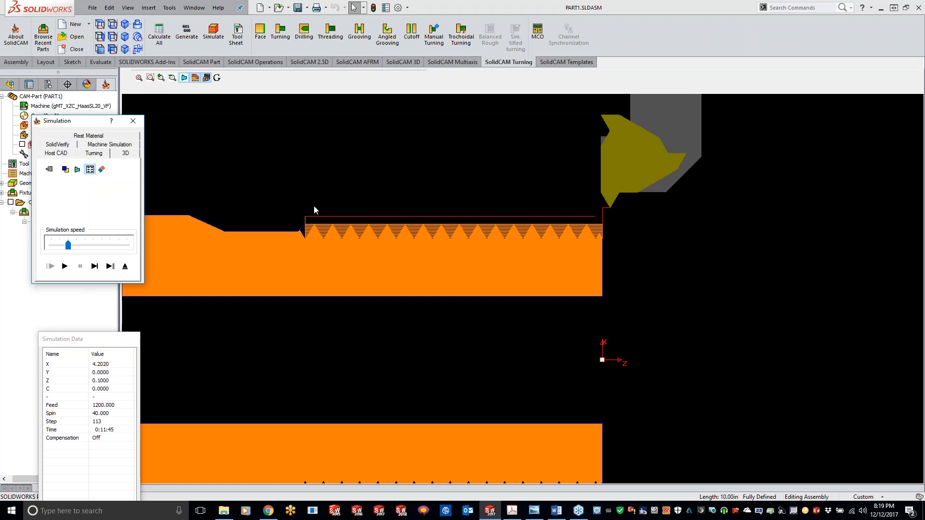
{"action": "left_click", "coordinate": [133, 121]}
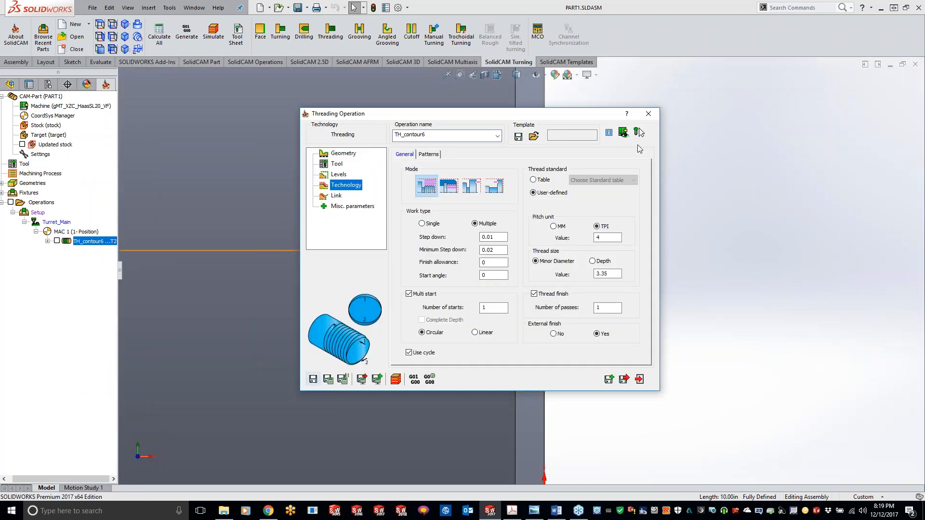
{"action": "left_click", "coordinate": [647, 114]}
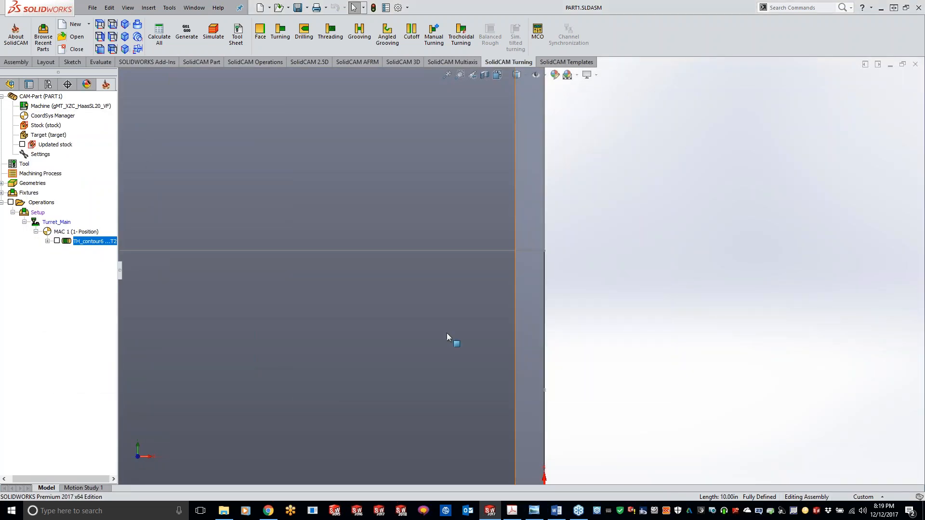
Create a new threading operation and define its geometry as a single curve chain along the bore line, starting at the part's front face.
{"action": "scroll", "coordinate": [425, 290], "scroll_direction": "down", "scroll_amount": 2}
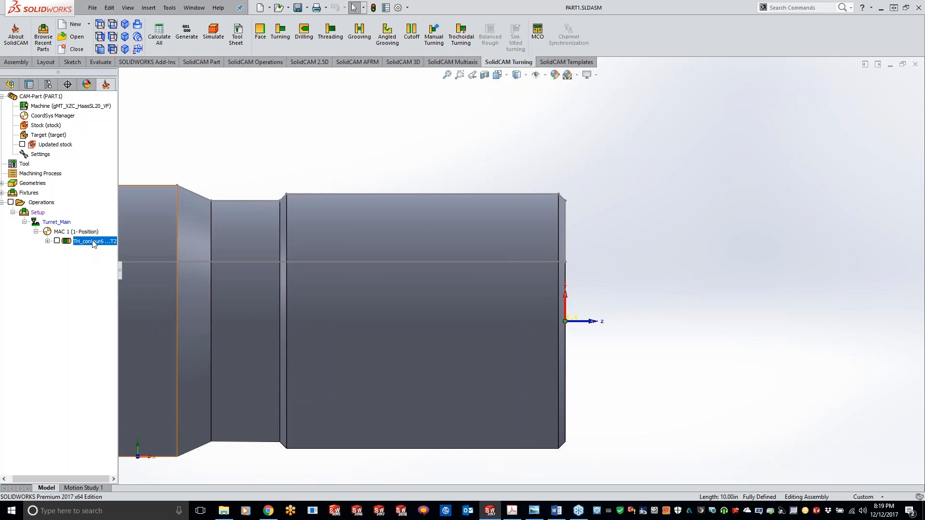
{"action": "left_click", "coordinate": [330, 33]}
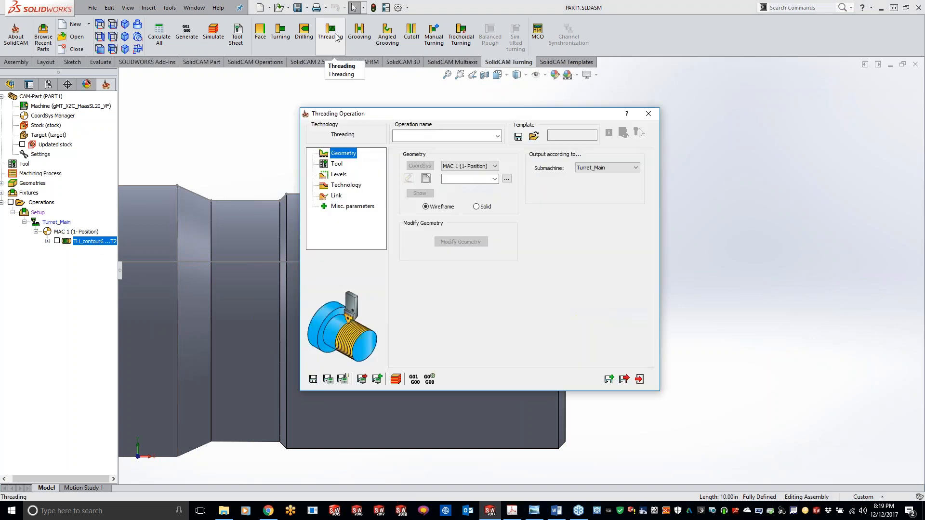
{"action": "left_click", "coordinate": [428, 179]}
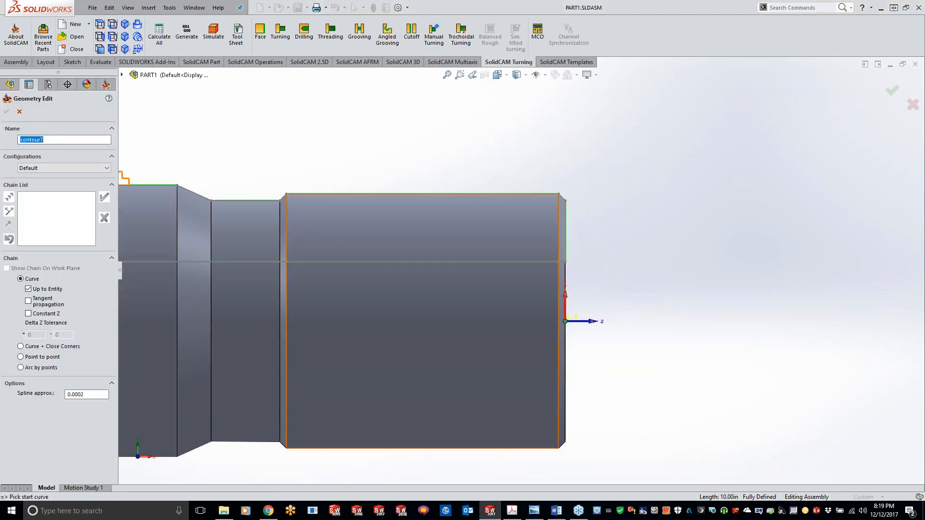
{"action": "left_click", "coordinate": [509, 262]}
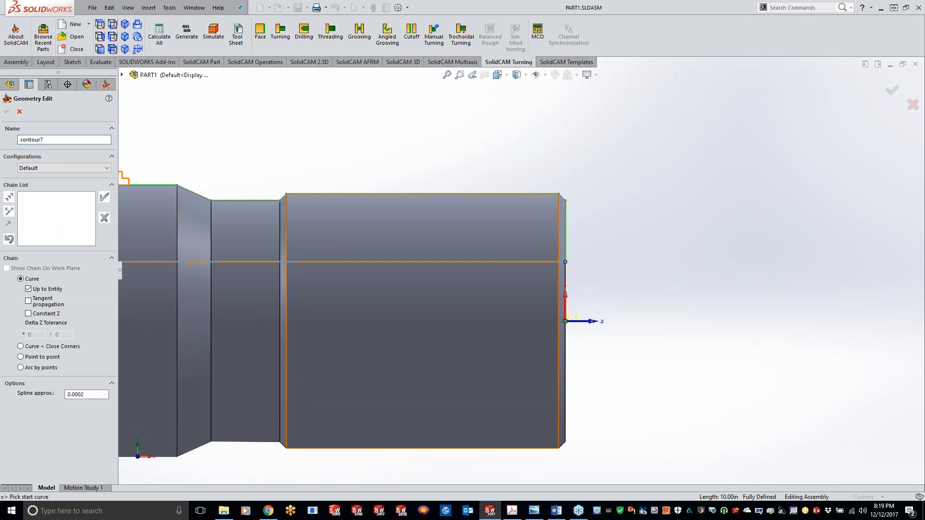
{"action": "left_click", "coordinate": [104, 198]}
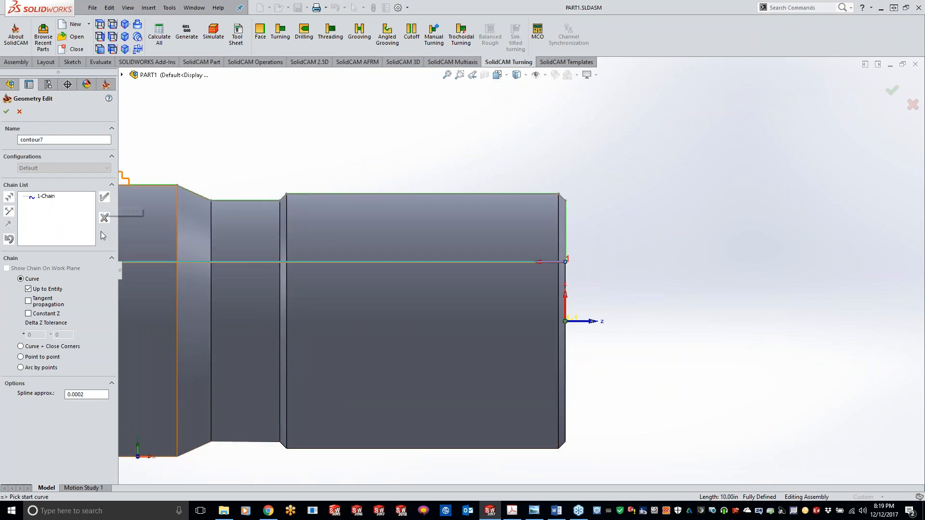
{"action": "left_click", "coordinate": [6, 111]}
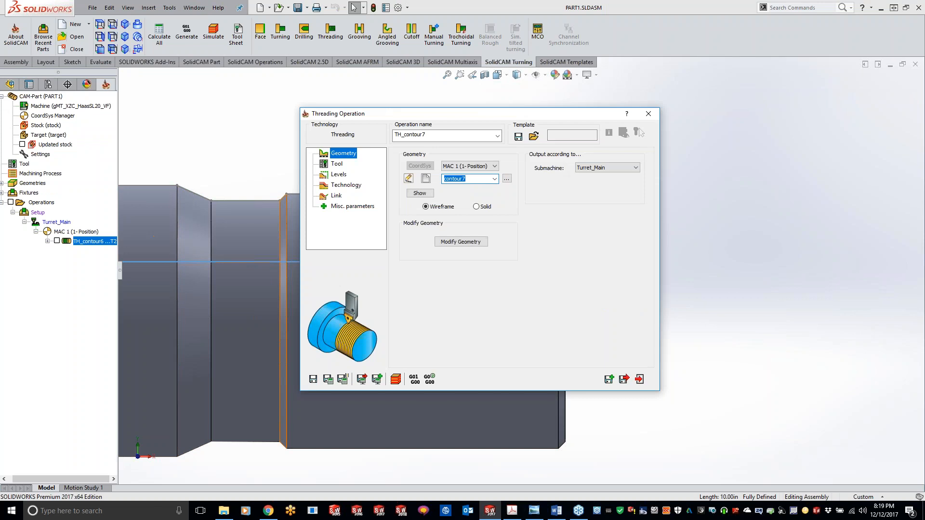
Modify the bore chain's geometry by trimming its end at the rear edge of the part's front cylindrical section.
{"action": "left_click", "coordinate": [477, 246]}
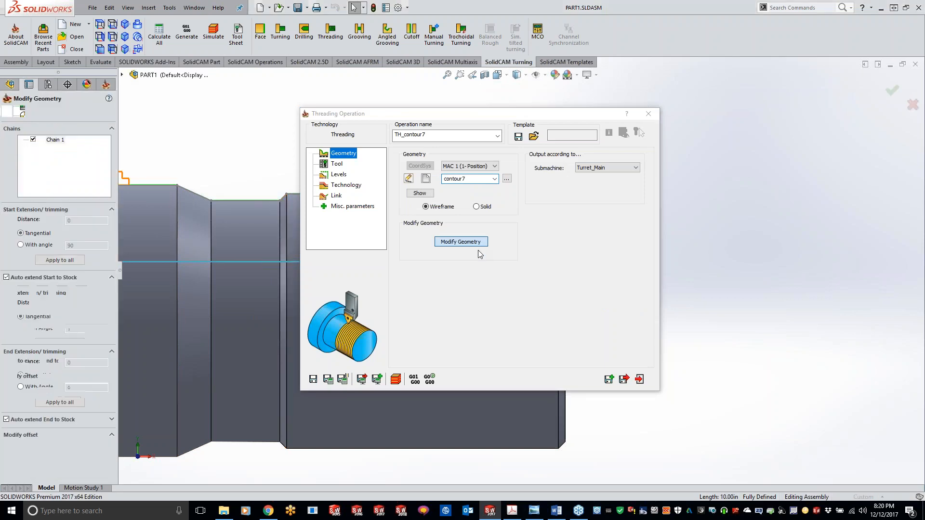
{"action": "double_click", "coordinate": [69, 362]}
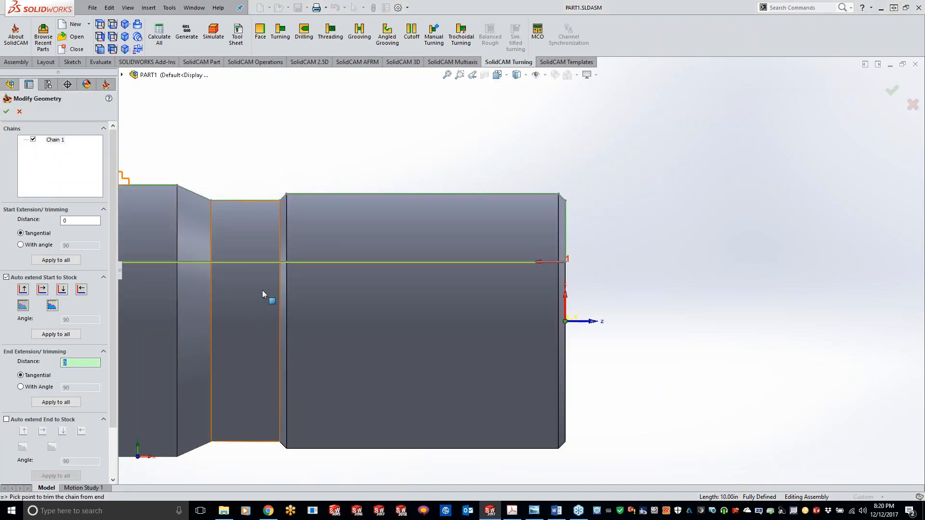
{"action": "scroll", "coordinate": [265, 289], "scroll_direction": "down", "scroll_amount": 5}
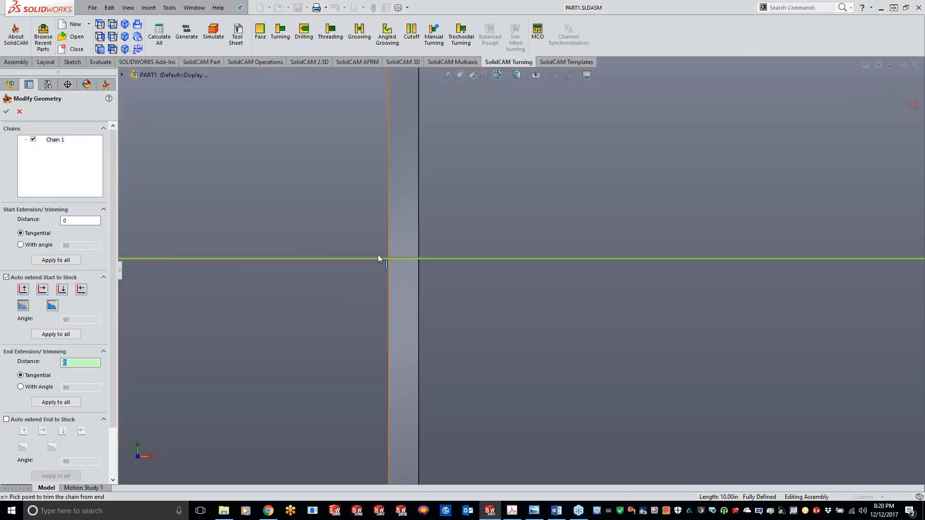
{"action": "left_click", "coordinate": [418, 260]}
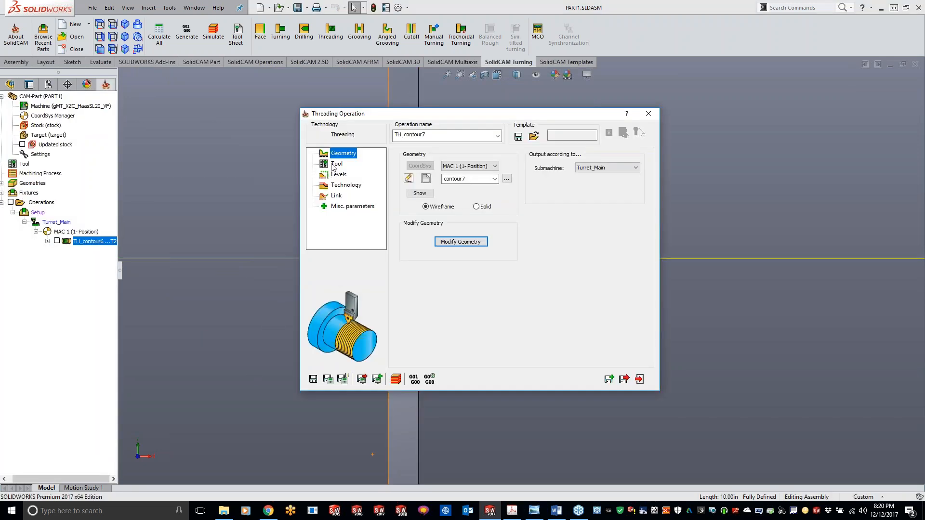
Add a new internal threading composite tool to the turret for the bore threading operation.
{"action": "left_click", "coordinate": [337, 163]}
{"action": "left_click", "coordinate": [461, 331]}
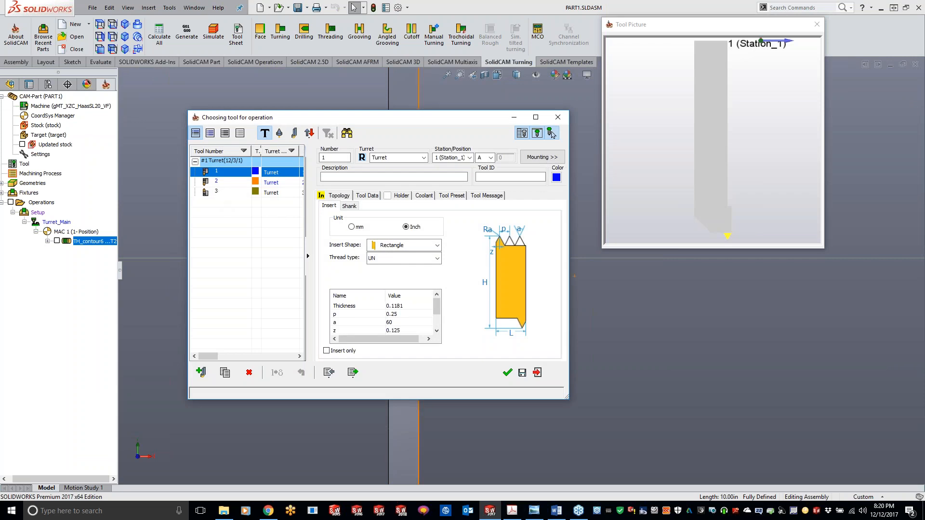
{"action": "left_click", "coordinate": [227, 193]}
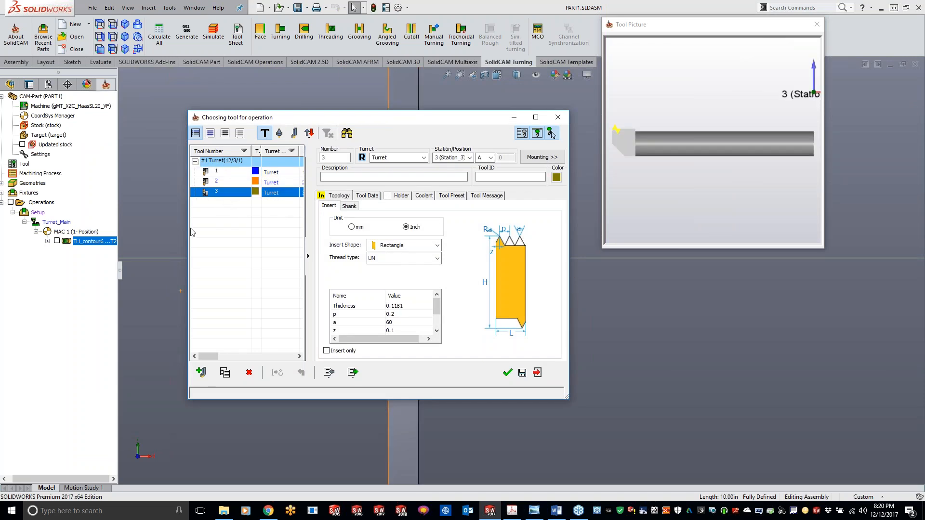
{"action": "left_click", "coordinate": [201, 374]}
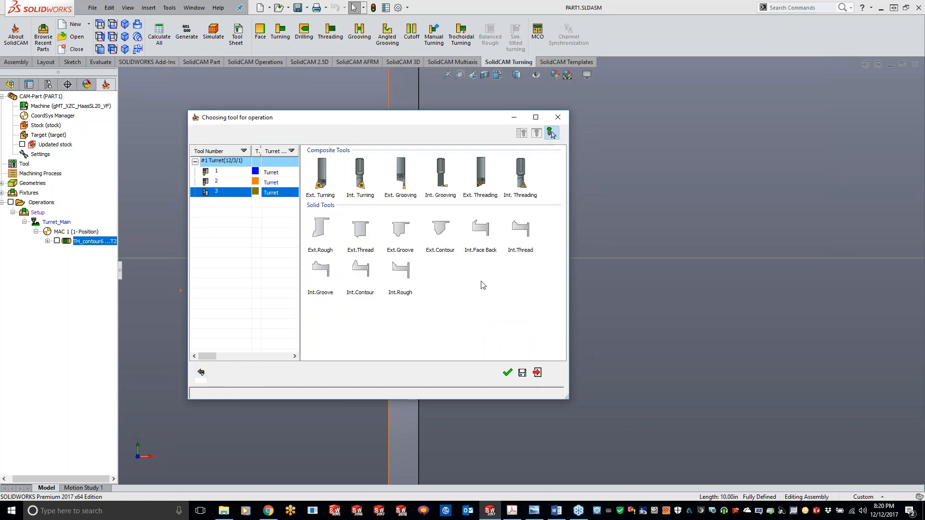
{"action": "left_click", "coordinate": [522, 184]}
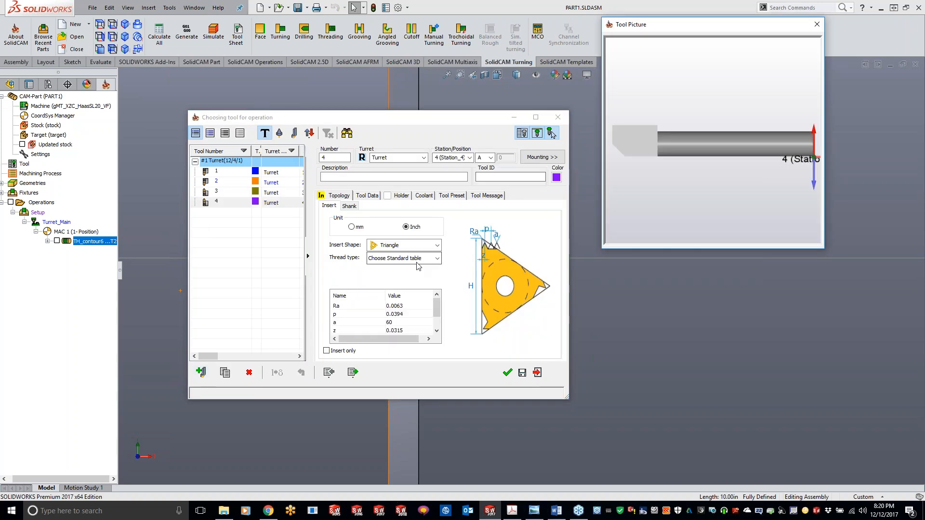
Give the new tool a Rectangle insert with the UN thread type and the 2 x 4 1/2 standard.
{"action": "left_click", "coordinate": [405, 245]}
{"action": "left_click", "coordinate": [398, 291]}
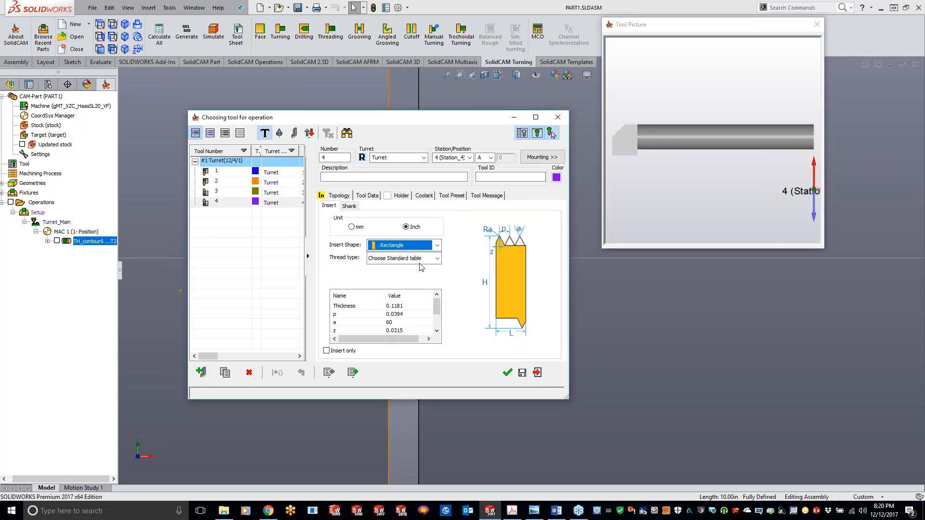
{"action": "left_click", "coordinate": [420, 265]}
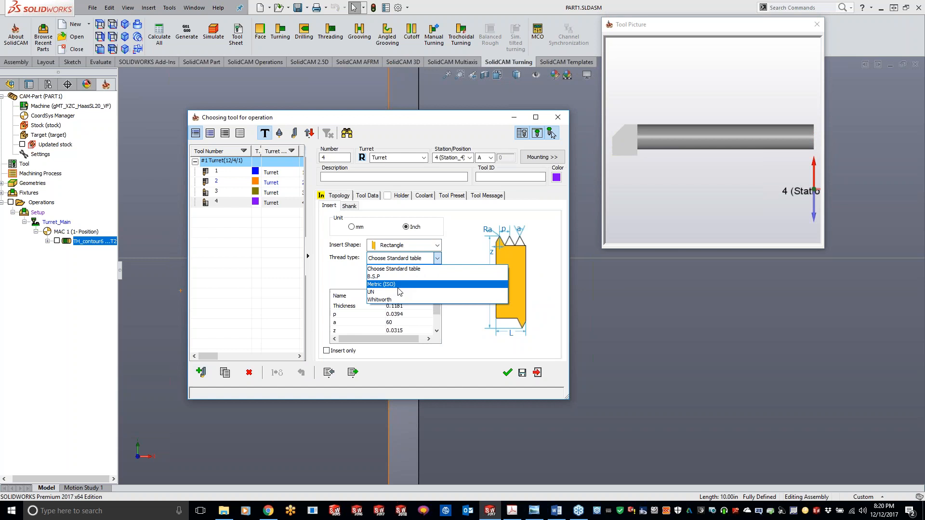
{"action": "left_click", "coordinate": [396, 292]}
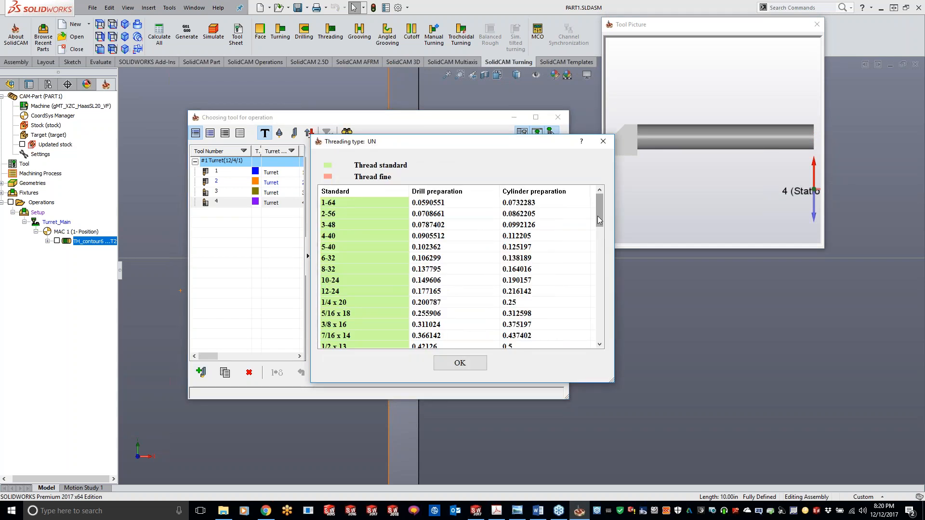
{"action": "left_click_drag", "start_coordinate": [598, 220], "coordinate": [593, 261]}
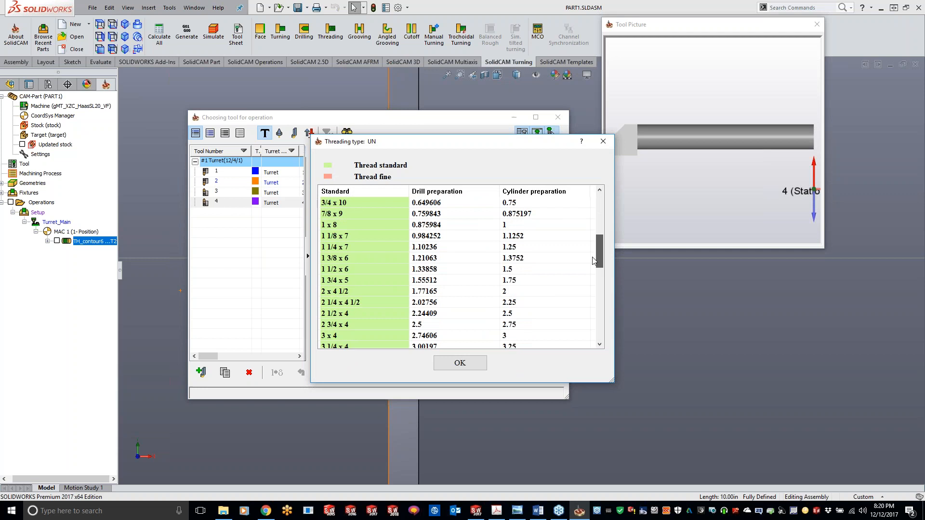
{"action": "left_click", "coordinate": [353, 295]}
{"action": "left_click", "coordinate": [460, 365]}
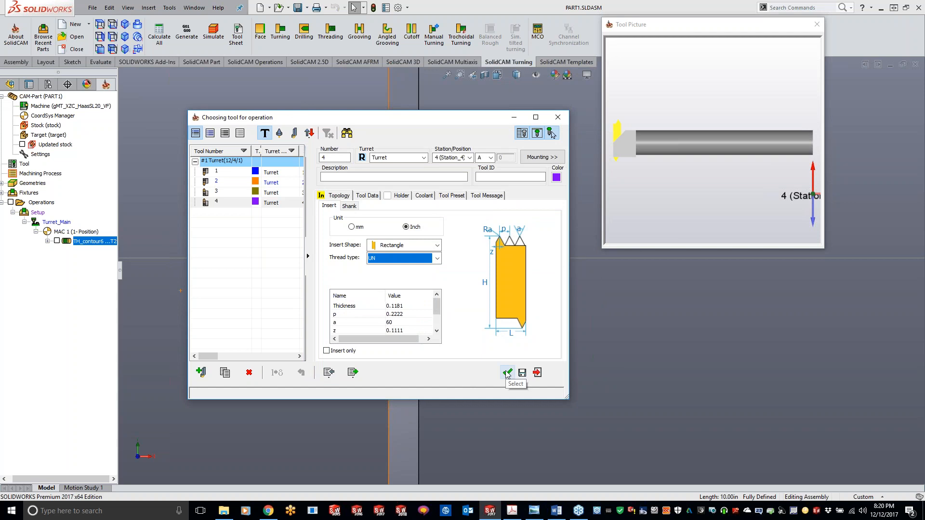
Examine the new internal threading tool in the tool picture and compare it with tool 3.
{"action": "left_click", "coordinate": [649, 137]}
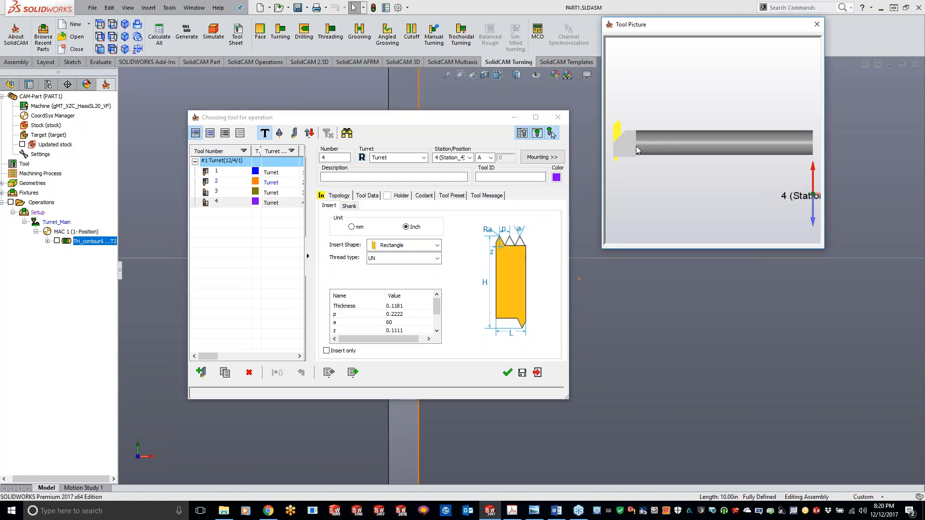
{"action": "left_click_drag", "start_coordinate": [636, 146], "coordinate": [655, 138]}
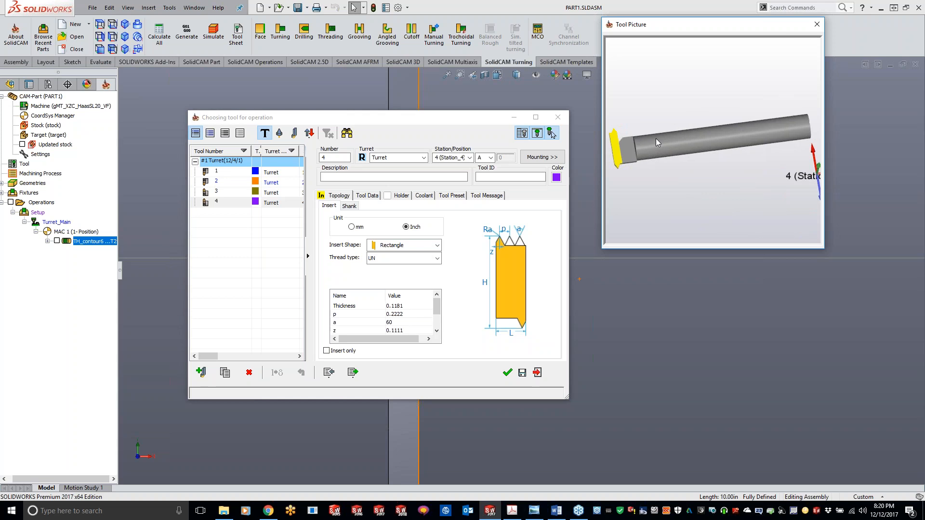
{"action": "left_click", "coordinate": [229, 194]}
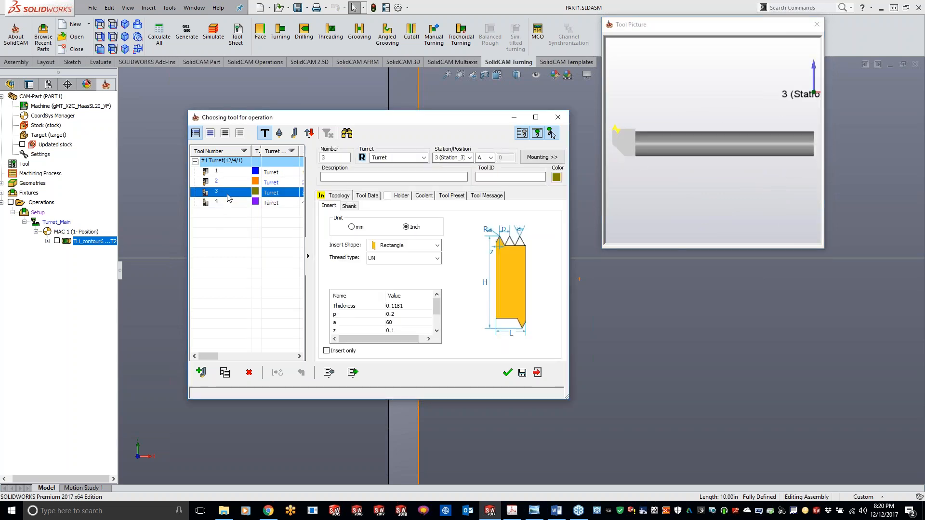
{"action": "left_click", "coordinate": [224, 203]}
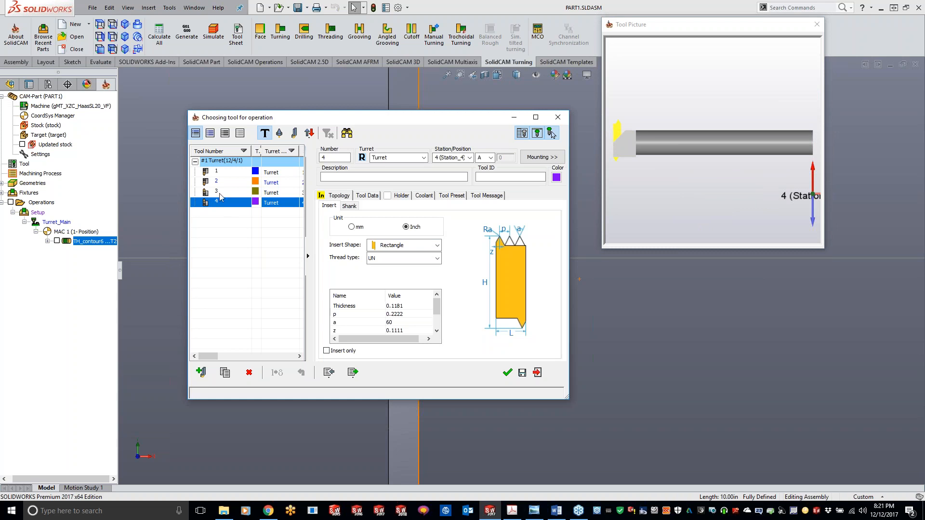
{"action": "left_click", "coordinate": [221, 195]}
{"action": "left_click", "coordinate": [220, 203]}
Try the Z-, X+ and X- mounting orientations and the flipped position for tool 4, and return it to Z+.
{"action": "left_click", "coordinate": [542, 158]}
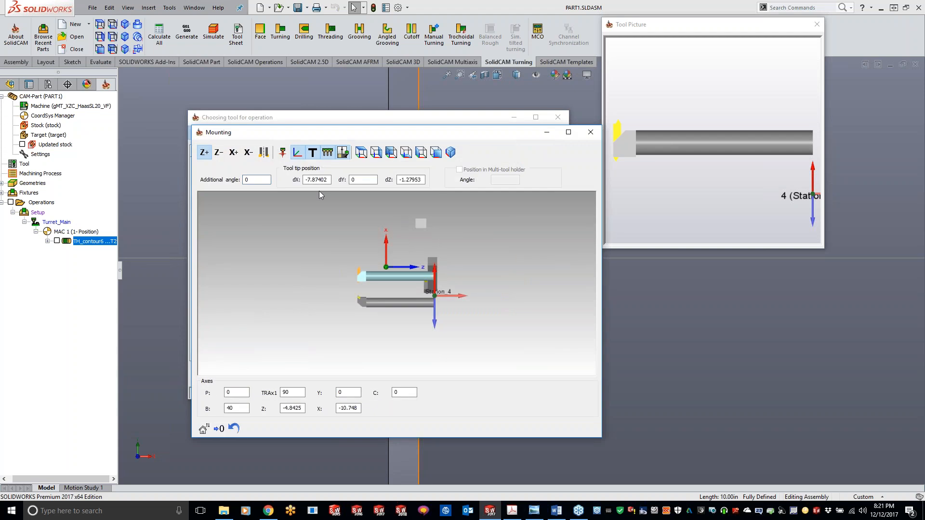
{"action": "left_click", "coordinate": [219, 153]}
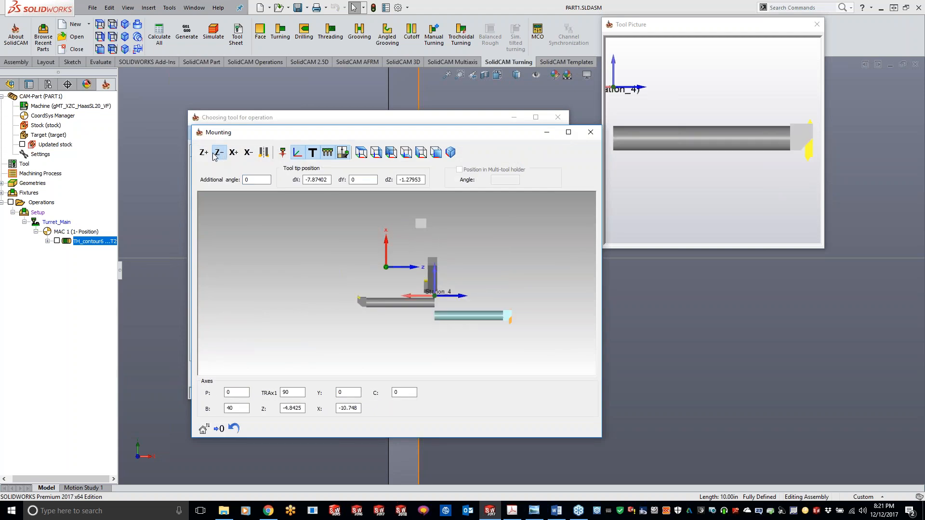
{"action": "left_click", "coordinate": [204, 153]}
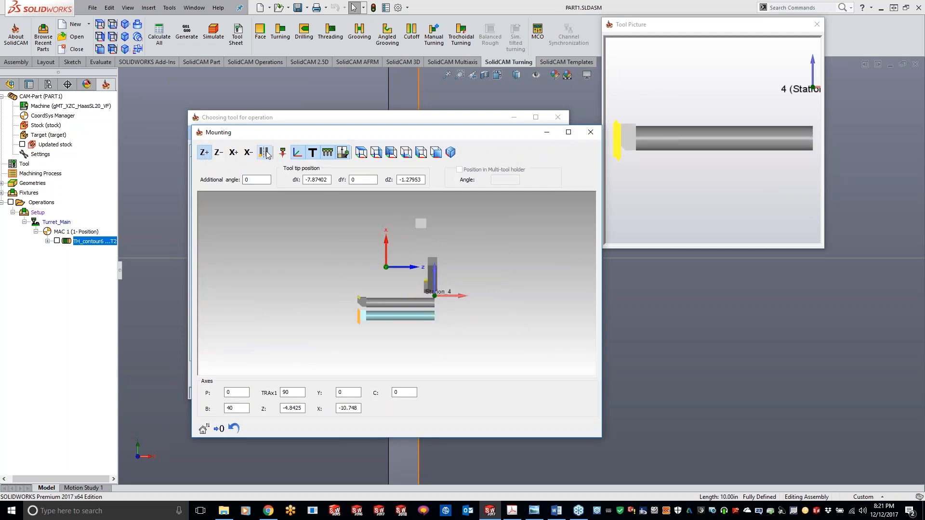
{"action": "left_click", "coordinate": [265, 153]}
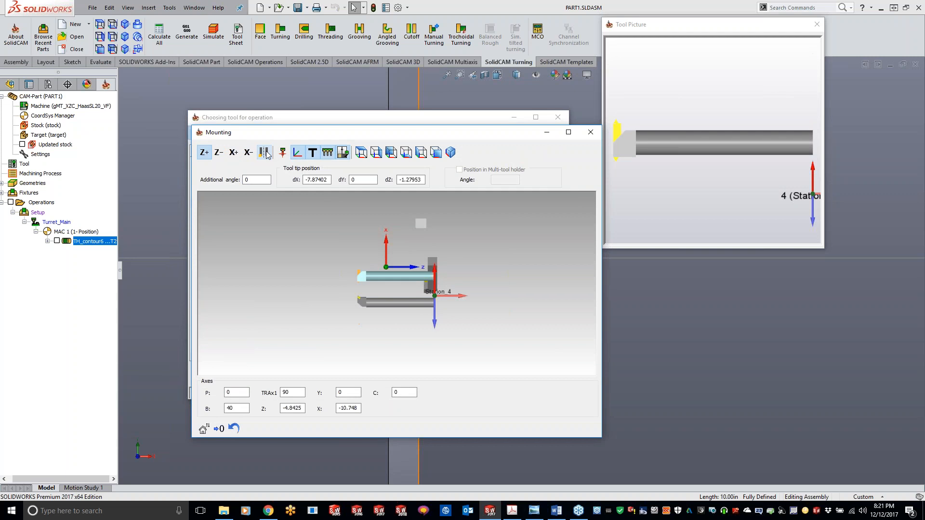
{"action": "left_click", "coordinate": [234, 153]}
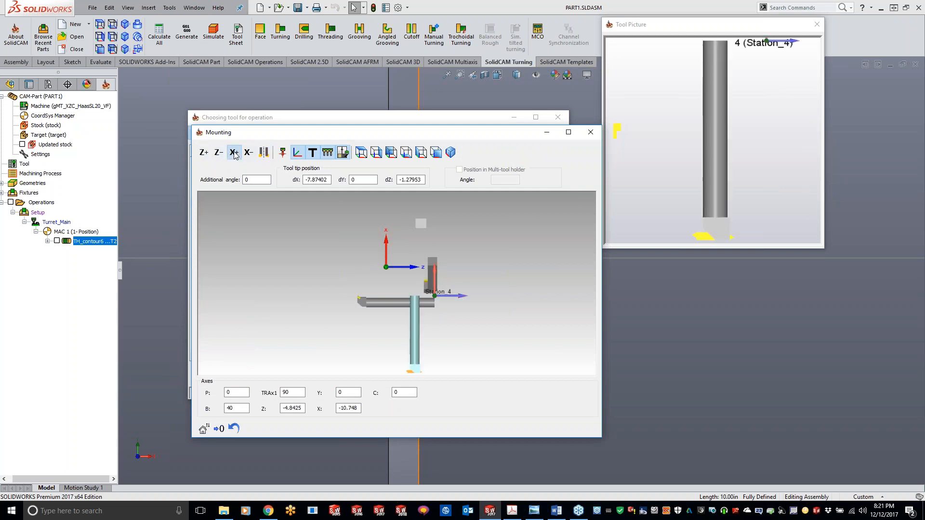
{"action": "left_click", "coordinate": [248, 153]}
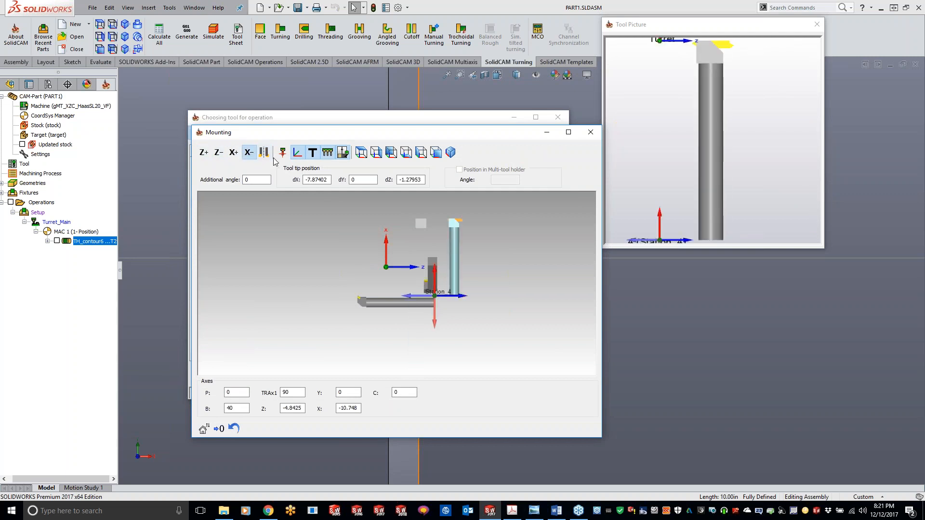
{"action": "left_click", "coordinate": [205, 153]}
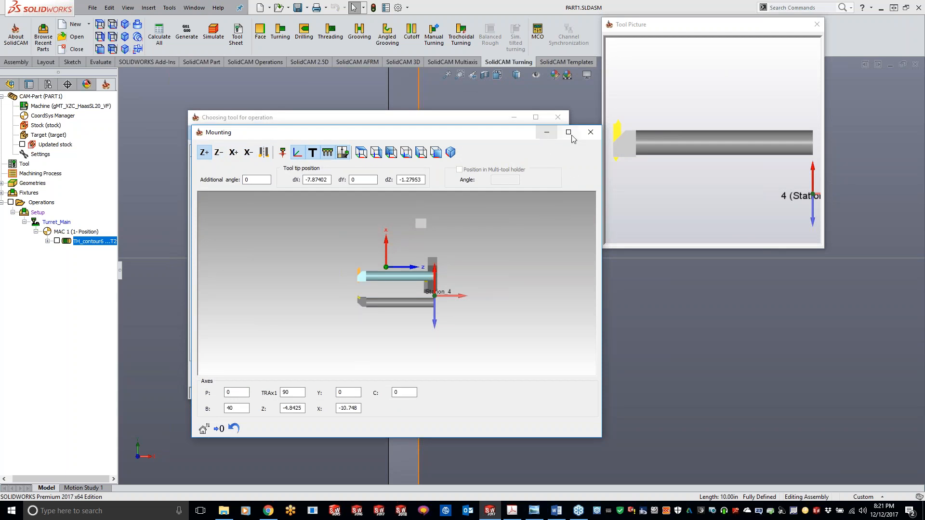
{"action": "left_click", "coordinate": [591, 132]}
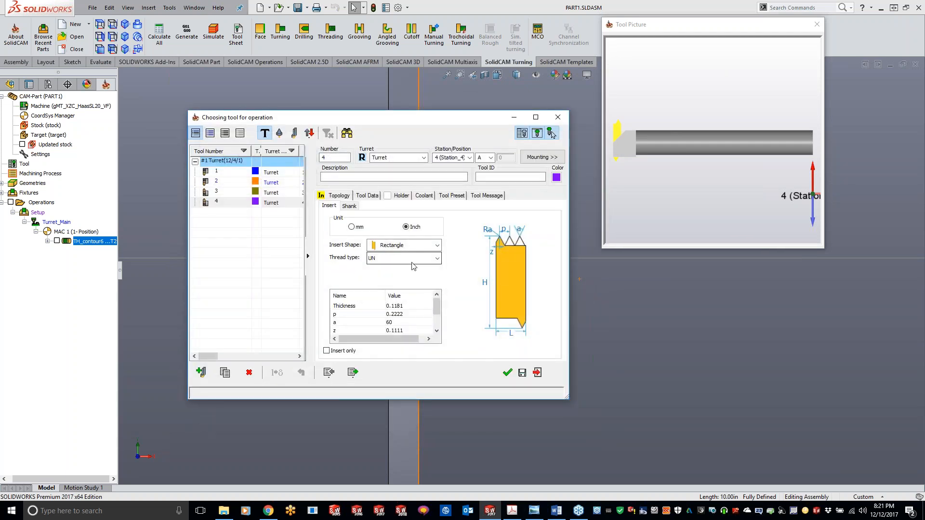
Try the R cutting direction on tool 4's shank, return it to L, and check the available shank types.
{"action": "left_click", "coordinate": [350, 206]}
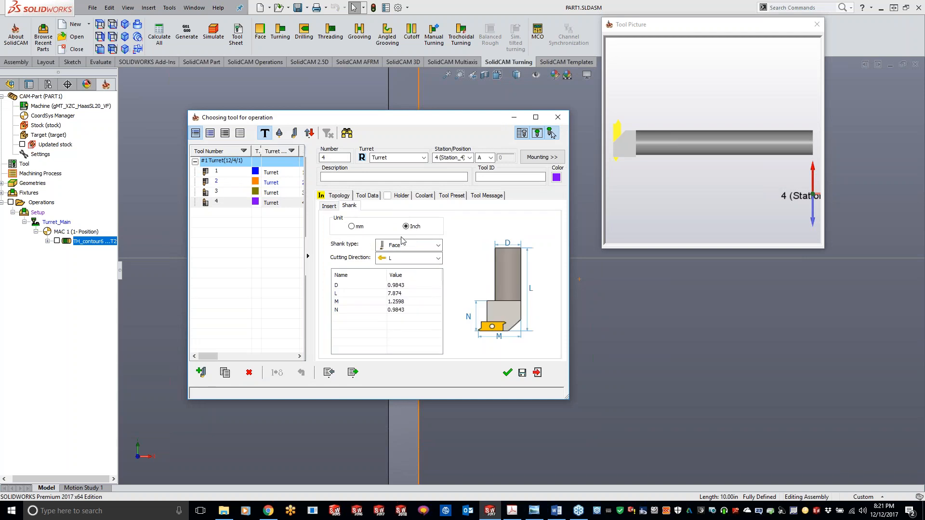
{"action": "left_click", "coordinate": [409, 261]}
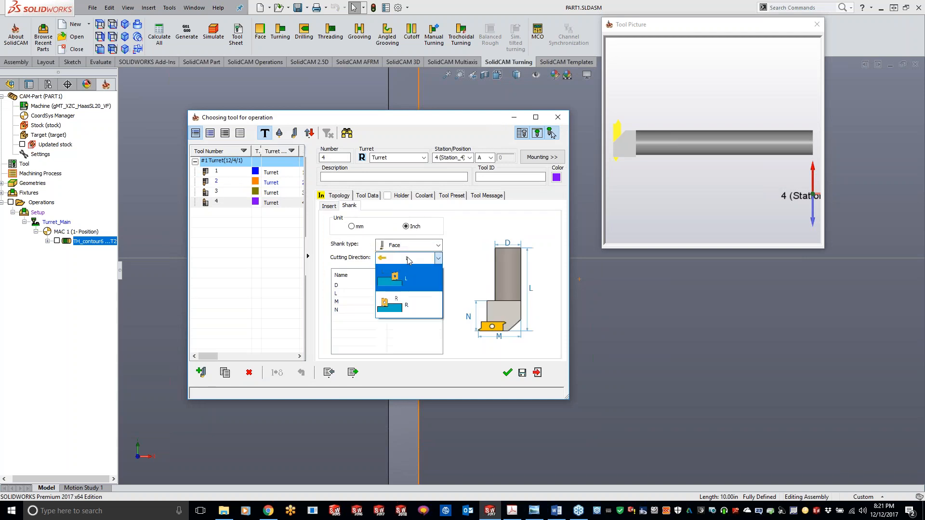
{"action": "left_click", "coordinate": [413, 306]}
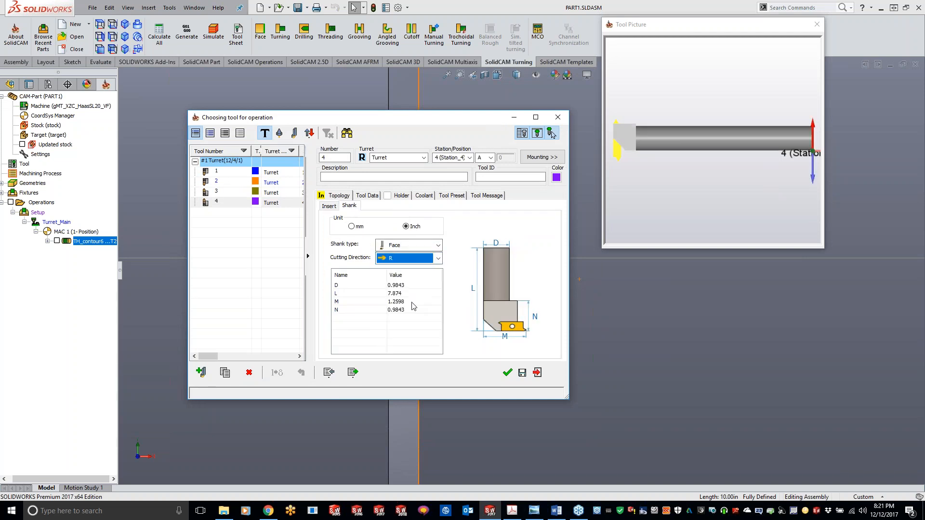
{"action": "left_click", "coordinate": [403, 263]}
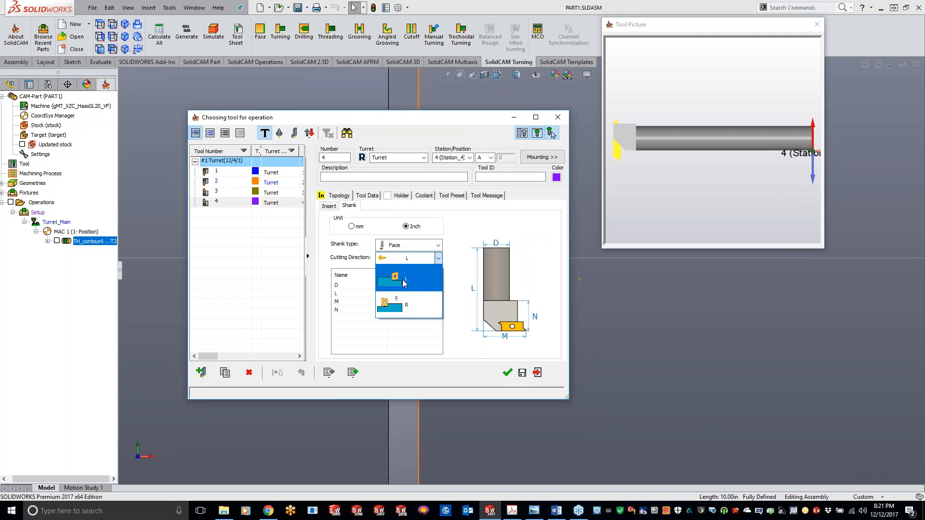
{"action": "left_click", "coordinate": [410, 278]}
{"action": "left_click", "coordinate": [411, 247]}
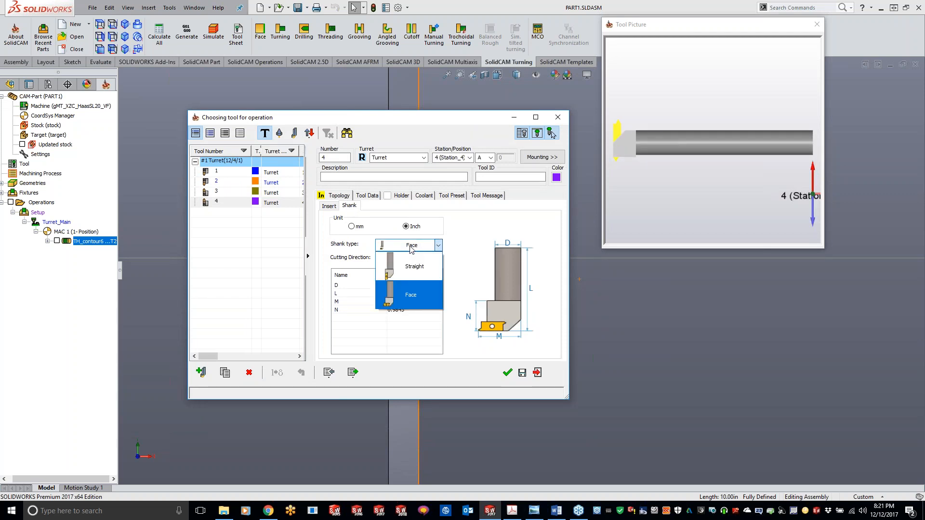
{"action": "left_click", "coordinate": [477, 234]}
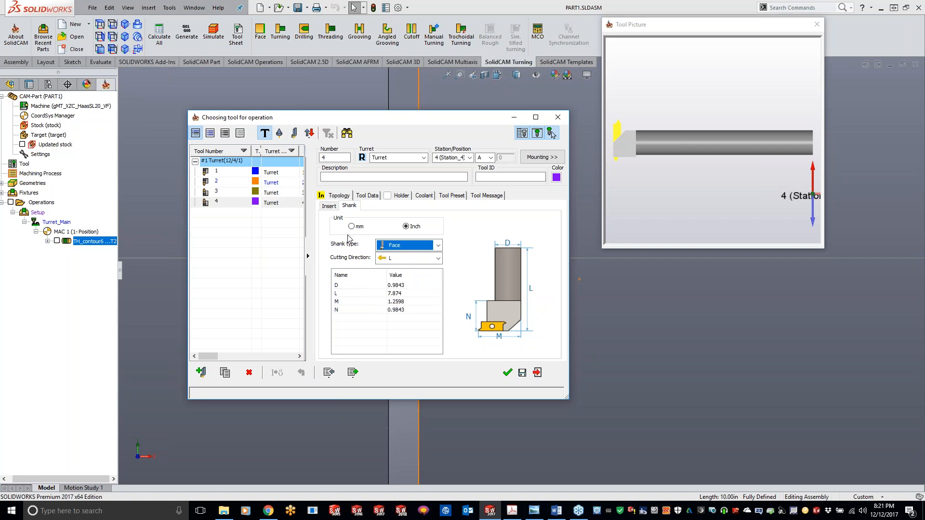
Compare the inserts of tool 3 and tool 4 in the tool picture, including an insert-only view of tool 3.
{"action": "left_click", "coordinate": [329, 206]}
{"action": "left_click", "coordinate": [692, 210]}
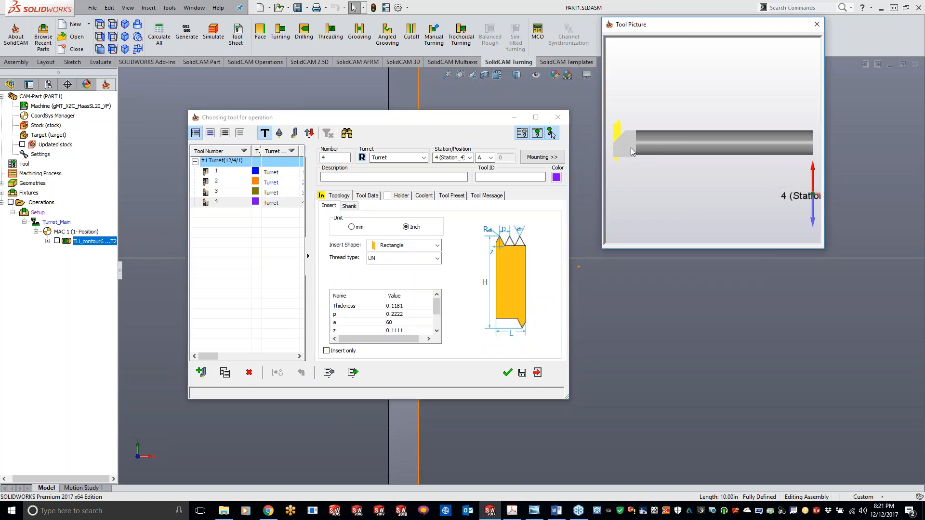
{"action": "left_click", "coordinate": [224, 193]}
{"action": "middle_click_drag", "start_coordinate": [706, 149], "coordinate": [647, 161]}
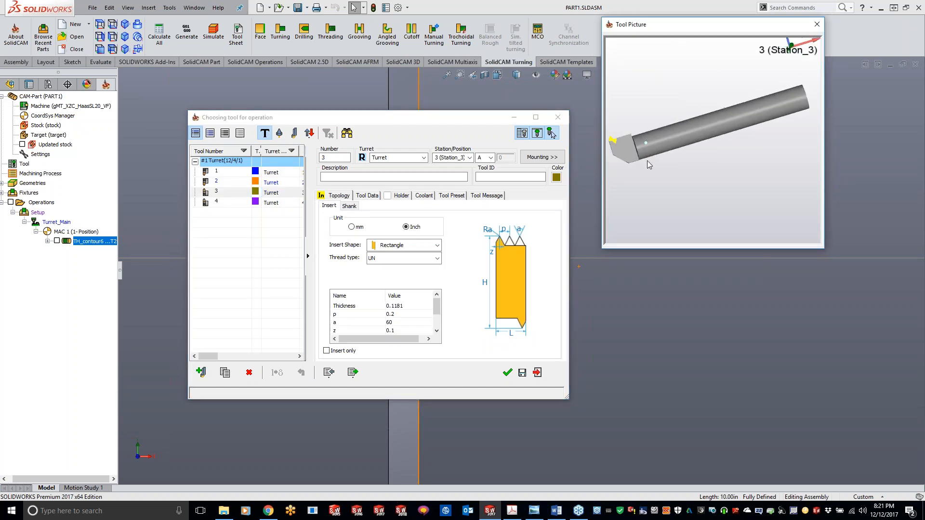
{"action": "left_click", "coordinate": [222, 203]}
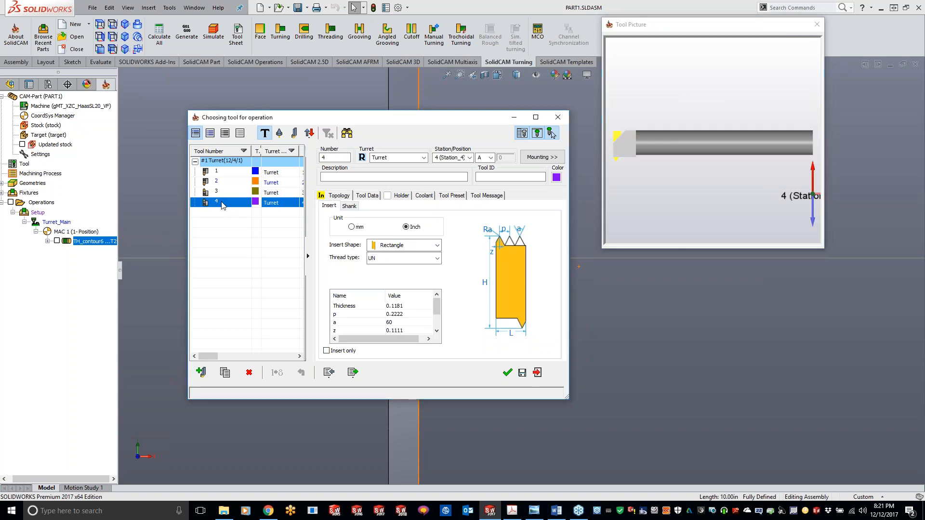
{"action": "left_click", "coordinate": [220, 194]}
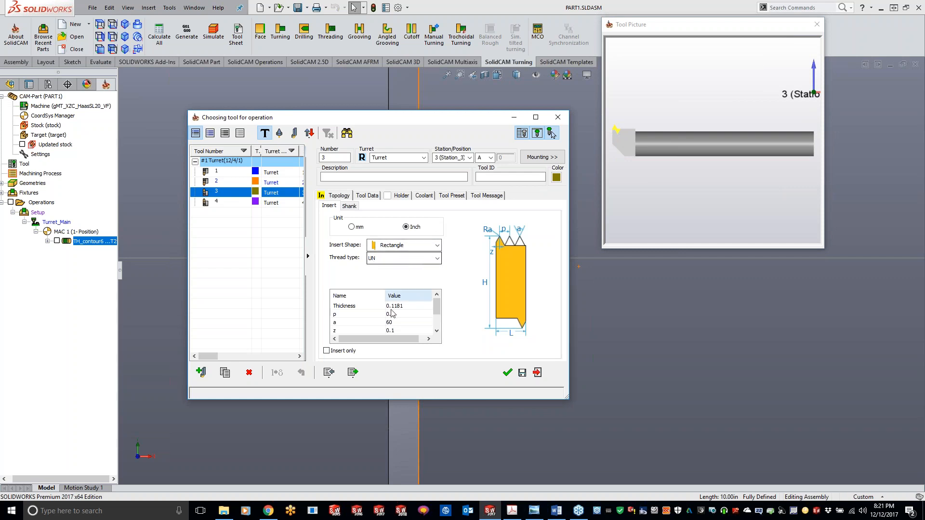
{"action": "left_click_drag", "start_coordinate": [436, 305], "coordinate": [436, 317]}
{"action": "left_click", "coordinate": [327, 351]}
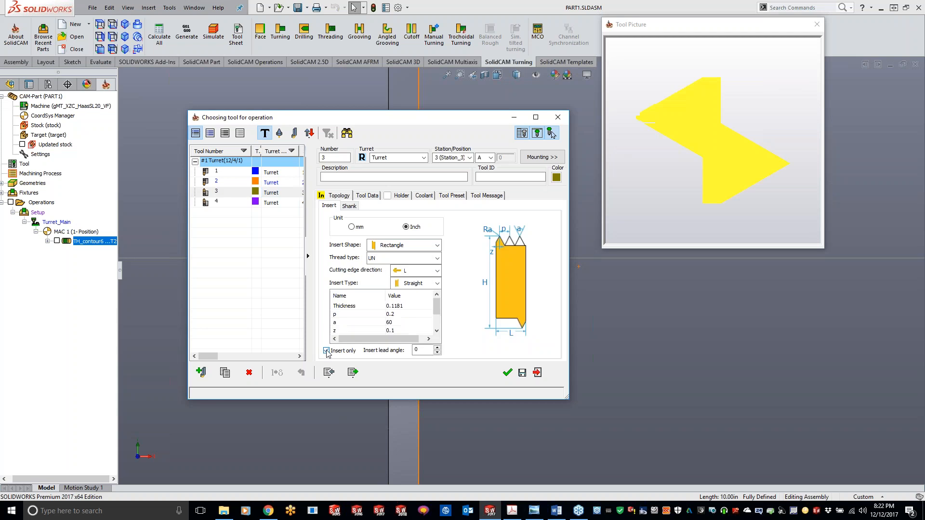
{"action": "left_click", "coordinate": [326, 352]}
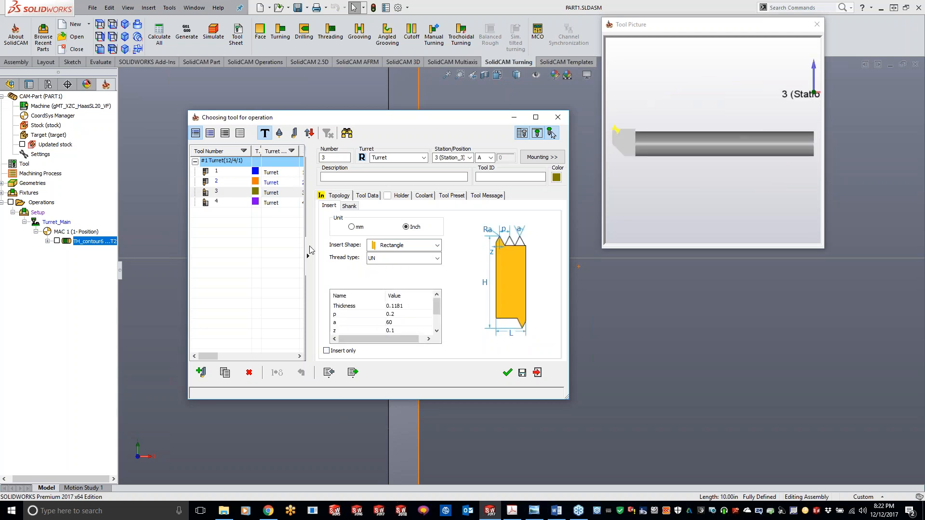
{"action": "left_click", "coordinate": [228, 203]}
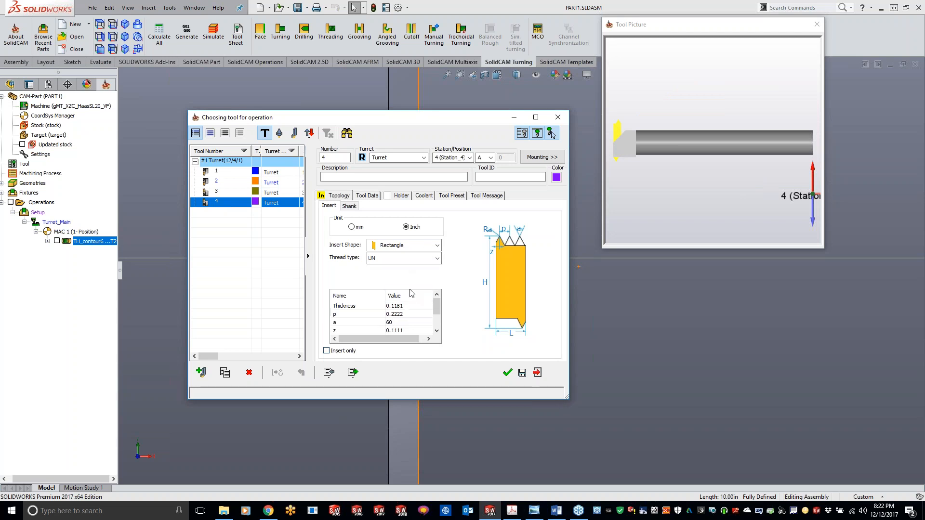
Try the Straight shank type on tool 4 and return it to Face.
{"action": "left_click", "coordinate": [354, 206]}
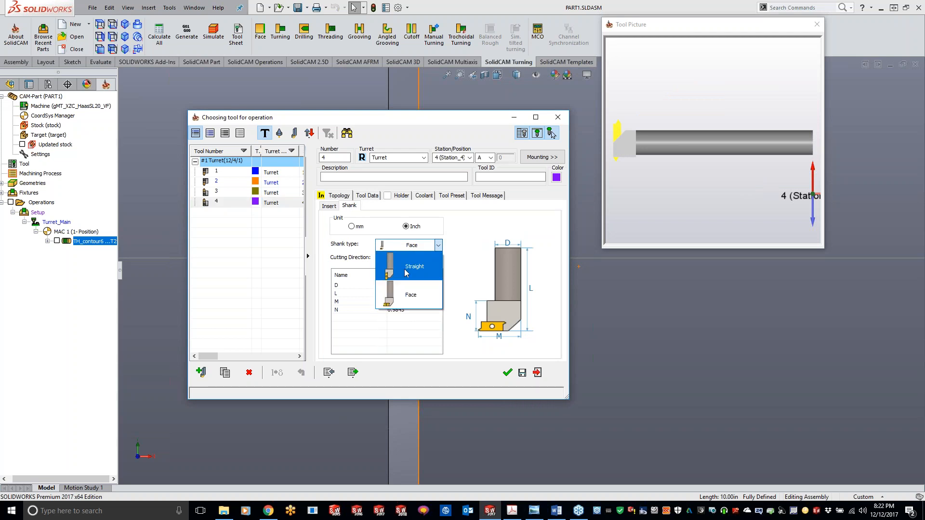
{"action": "left_click", "coordinate": [404, 266]}
{"action": "left_click", "coordinate": [396, 244]}
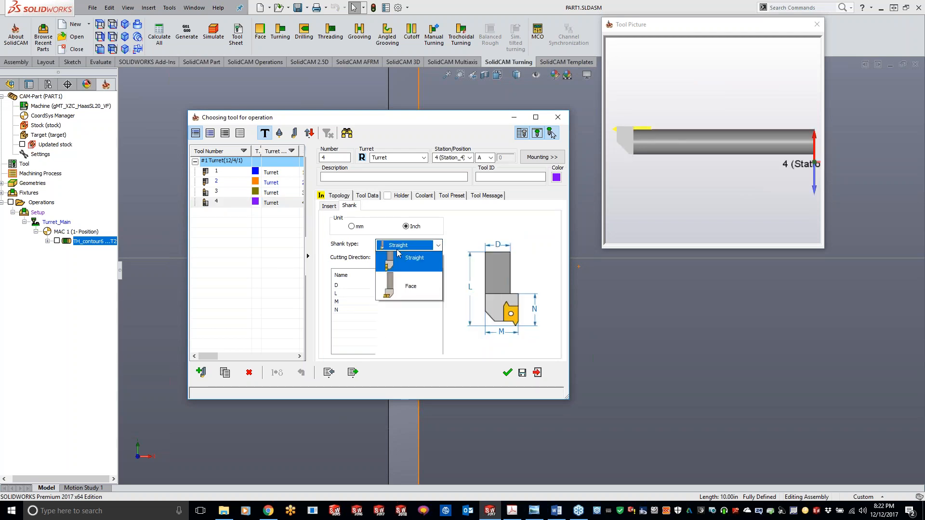
{"action": "left_click", "coordinate": [407, 292]}
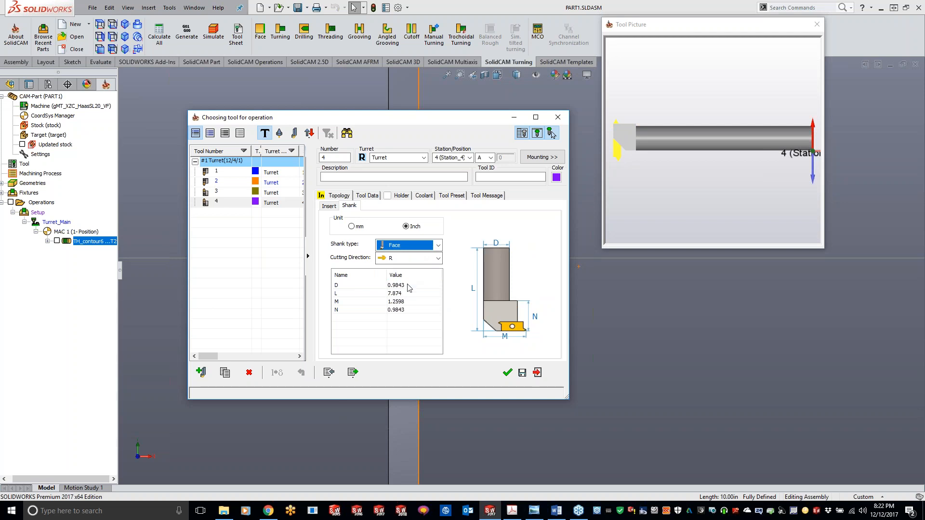
Compare the shank type and cutting direction of tool 3 with those of tool 4.
{"action": "left_click", "coordinate": [249, 193]}
{"action": "left_click", "coordinate": [349, 206]}
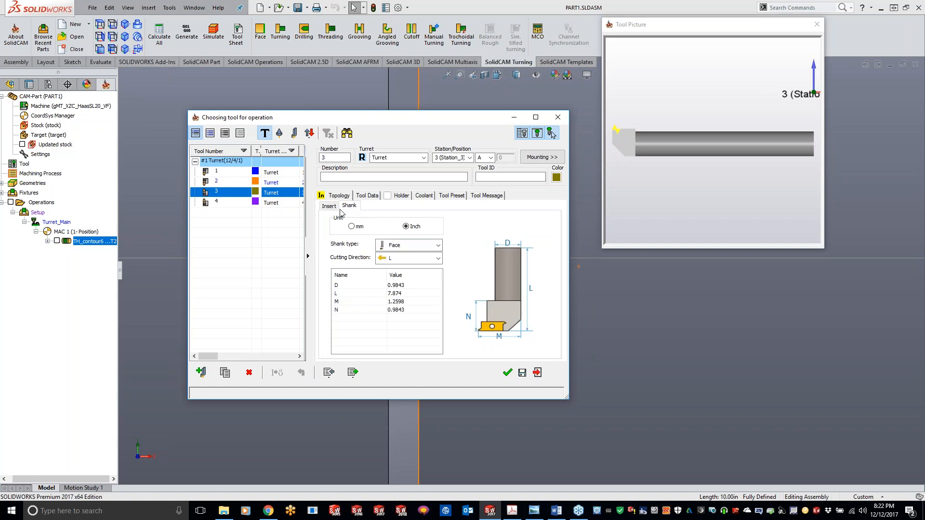
{"action": "left_click", "coordinate": [277, 203]}
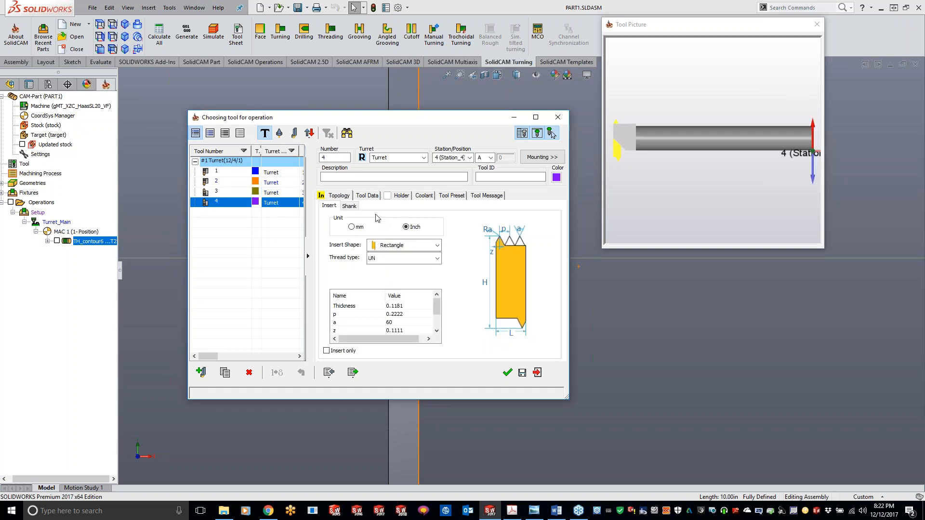
{"action": "left_click", "coordinate": [351, 206]}
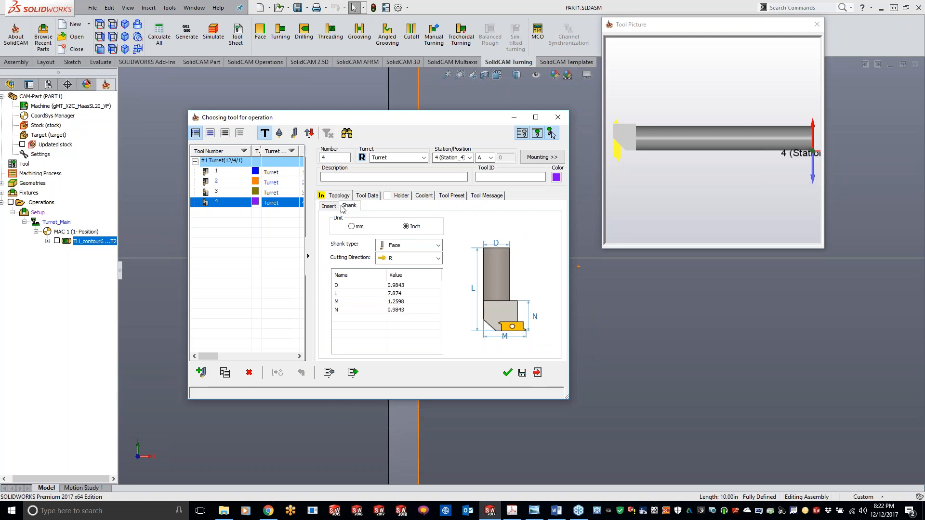
Assign tool 3 to the threading operation, and reopen the tool selection to check its shank's cutting direction.
{"action": "double_click", "coordinate": [272, 193]}
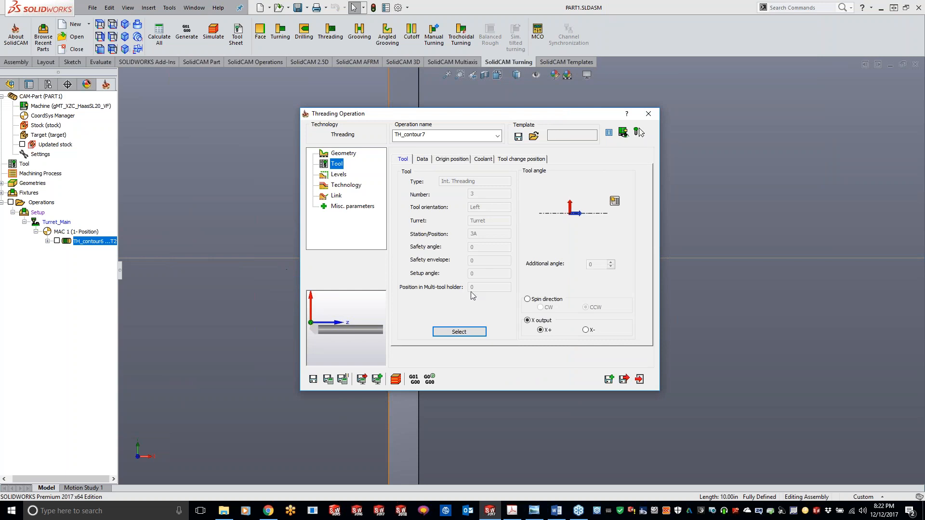
{"action": "left_click", "coordinate": [463, 331]}
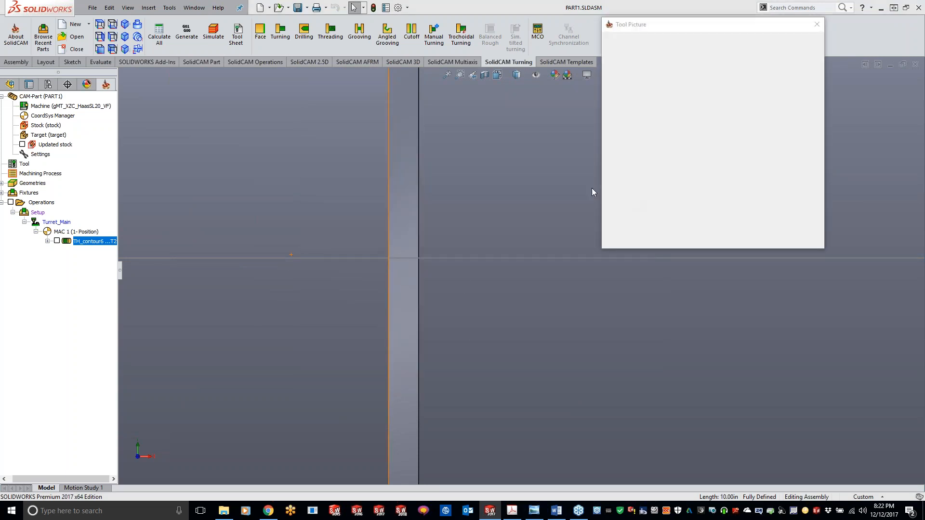
{"action": "left_click", "coordinate": [354, 208]}
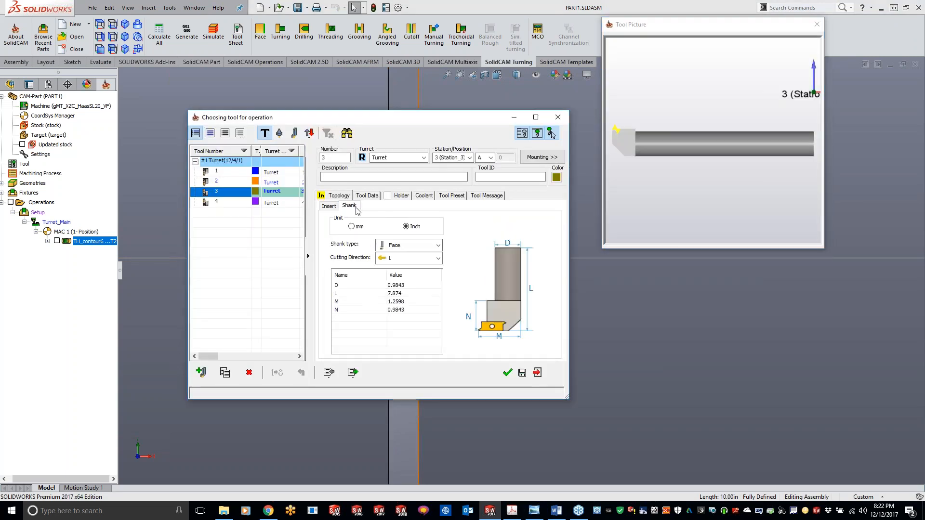
{"action": "left_click", "coordinate": [402, 258]}
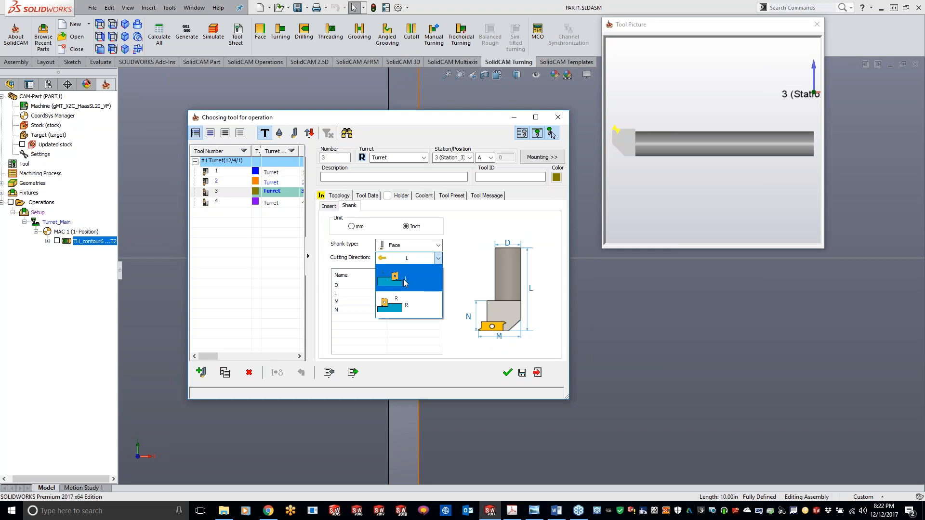
{"action": "left_click", "coordinate": [264, 202]}
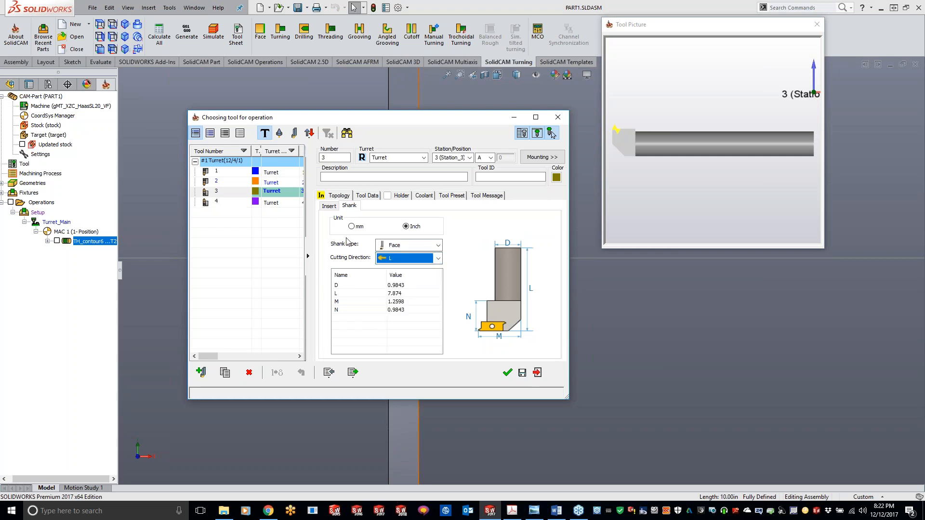
Set the cutting direction of tool 4's shank to L.
{"action": "left_click", "coordinate": [273, 203]}
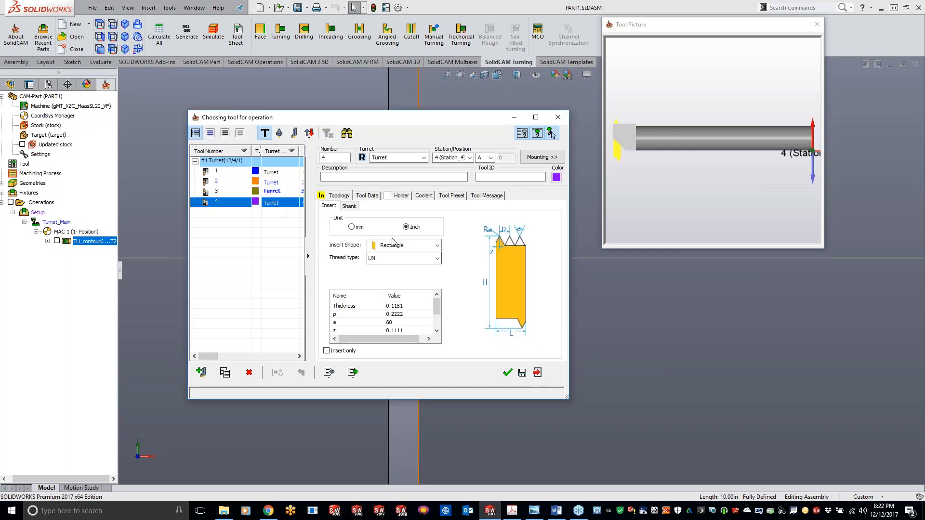
{"action": "left_click", "coordinate": [349, 207]}
{"action": "left_click", "coordinate": [411, 258]}
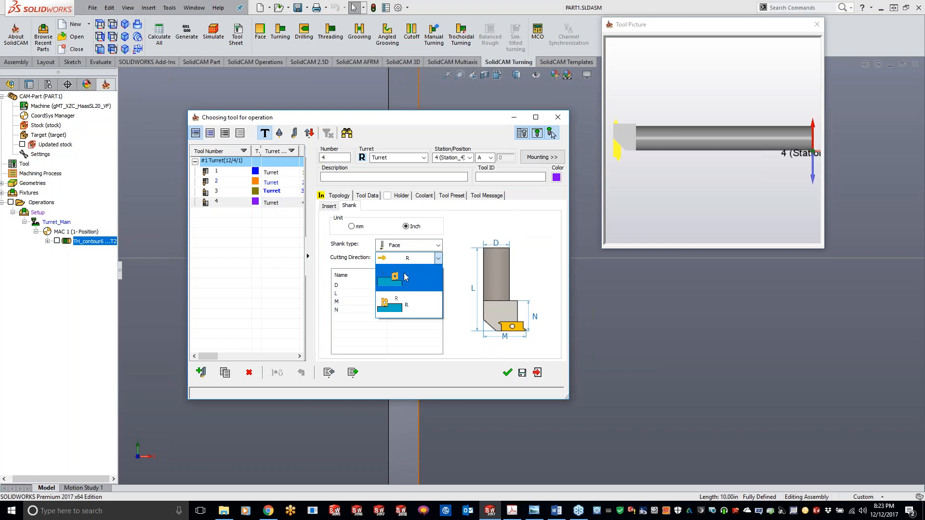
{"action": "left_click", "coordinate": [405, 276]}
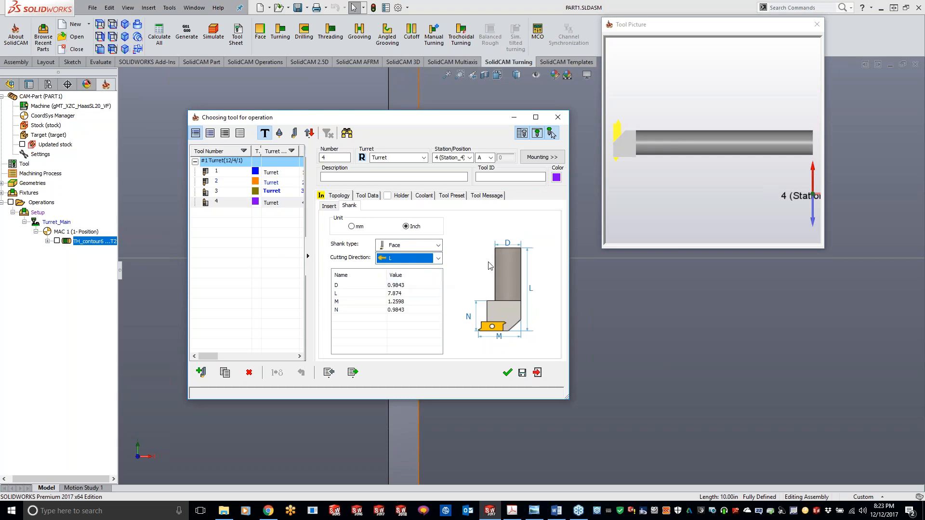
Flip tool 4 in its turret mounting at Z+ and inspect its insert beside tool 3.
{"action": "left_click", "coordinate": [636, 131]}
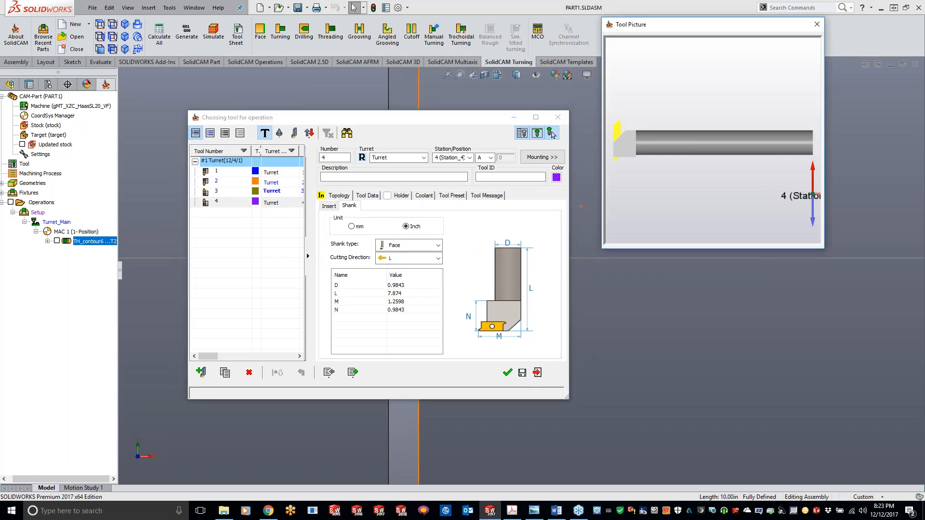
{"action": "left_click", "coordinate": [542, 157]}
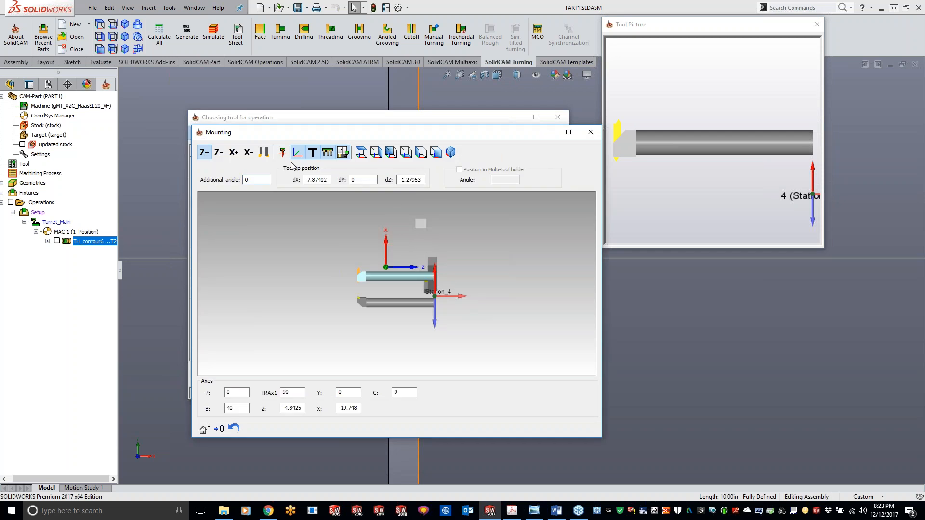
{"action": "left_click", "coordinate": [264, 153]}
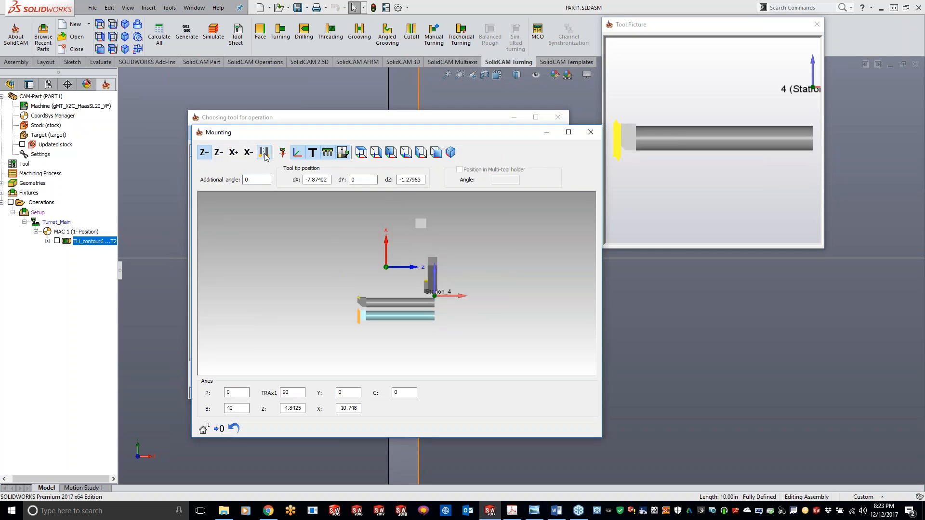
{"action": "scroll", "coordinate": [380, 325], "scroll_direction": "up", "scroll_amount": 5}
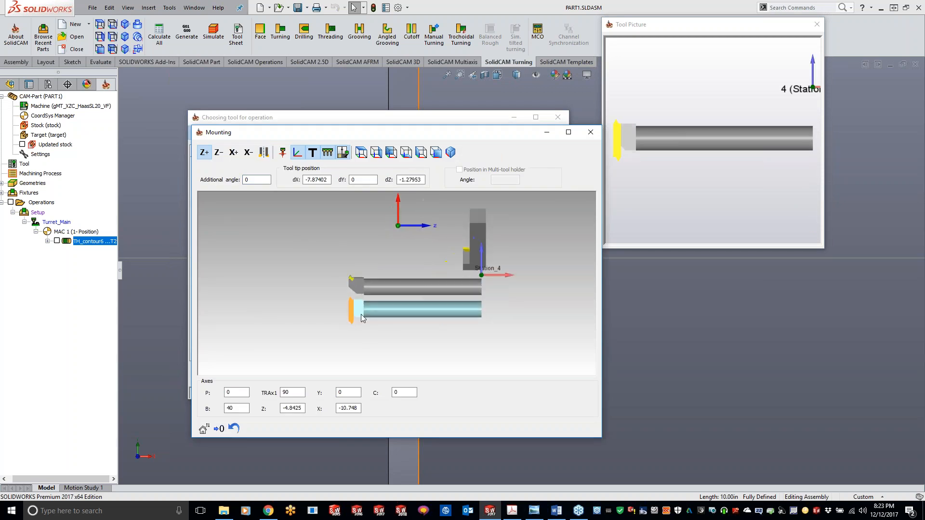
{"action": "scroll", "coordinate": [360, 312], "scroll_direction": "up", "scroll_amount": 5}
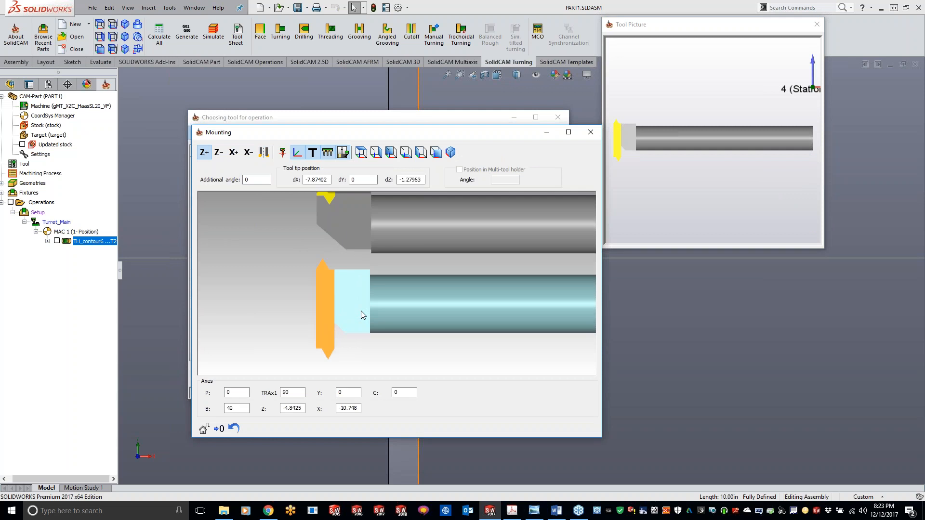
{"action": "left_click", "coordinate": [590, 132]}
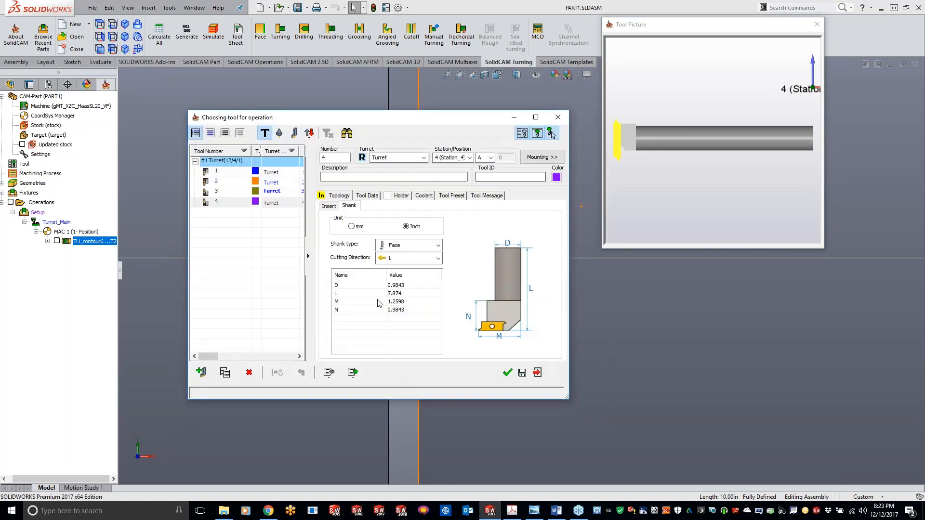
Compare the insert dimensions of tool 4, including height H, with those of tool 3.
{"action": "left_click", "coordinate": [329, 206]}
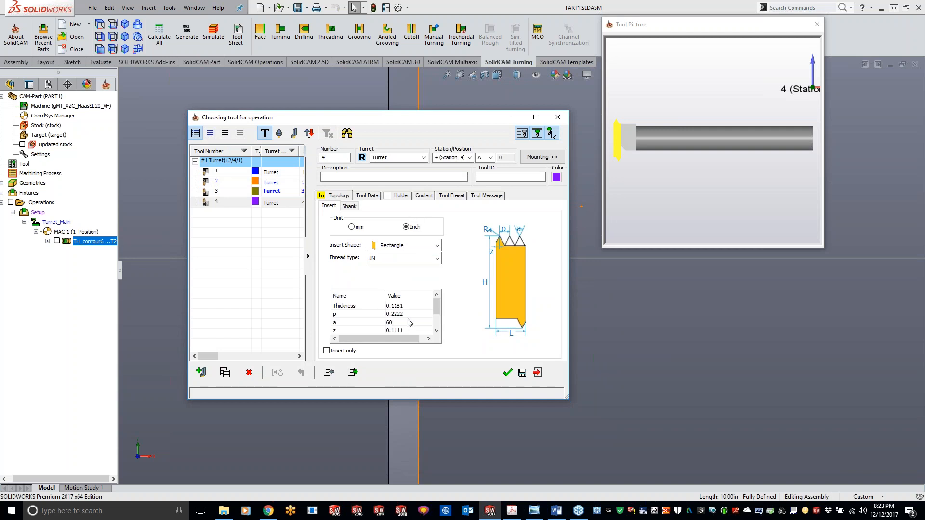
{"action": "left_click_drag", "start_coordinate": [437, 312], "coordinate": [437, 322]}
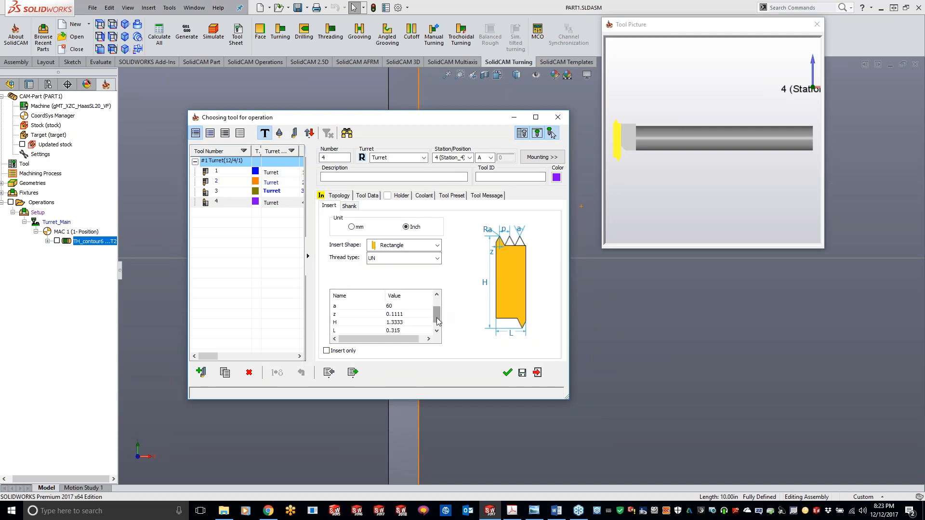
{"action": "left_click", "coordinate": [404, 322]}
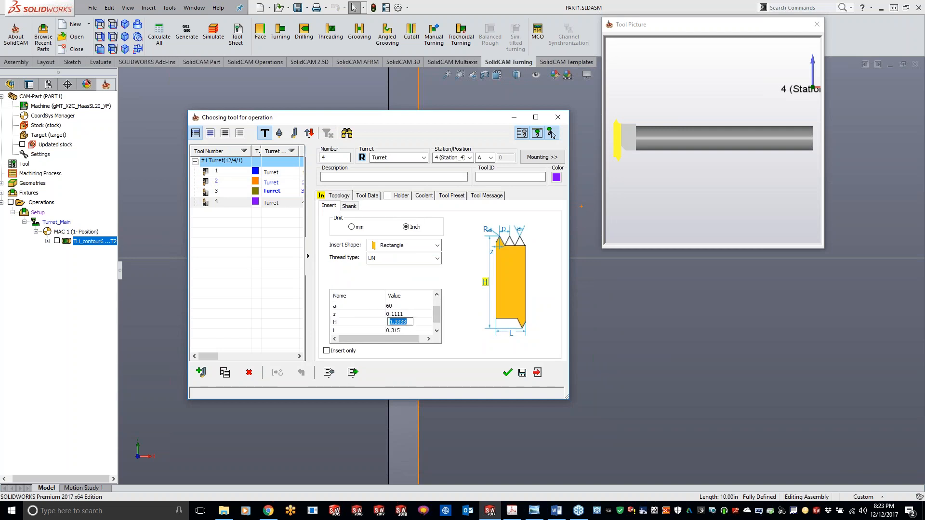
{"action": "left_click", "coordinate": [226, 193]}
{"action": "left_click_drag", "start_coordinate": [437, 306], "coordinate": [438, 321]}
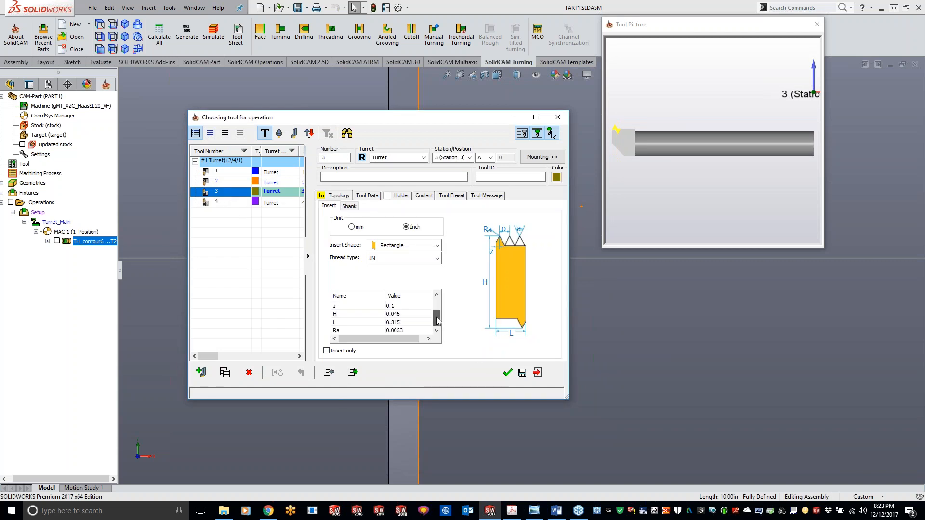
Enter 0.5 as the insert height H of tool 4 and inspect its shape from an angle in the tool picture.
{"action": "left_click", "coordinate": [226, 203]}
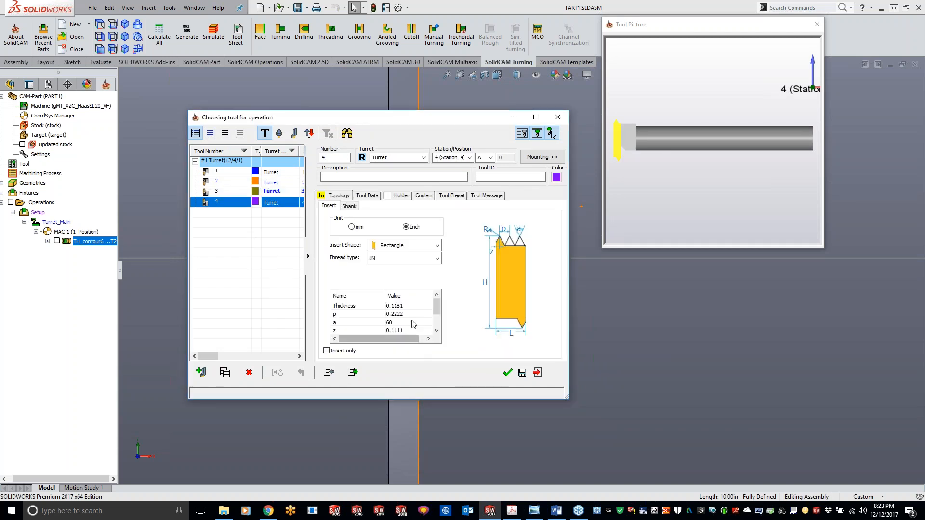
{"action": "left_click_drag", "start_coordinate": [436, 308], "coordinate": [437, 321]}
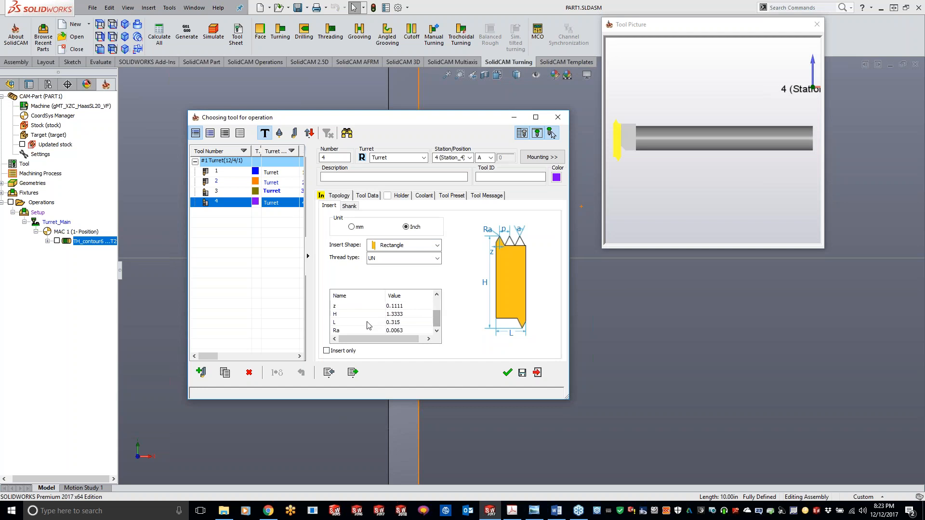
{"action": "left_click", "coordinate": [395, 314]}
{"action": "type", "text": ".5"}
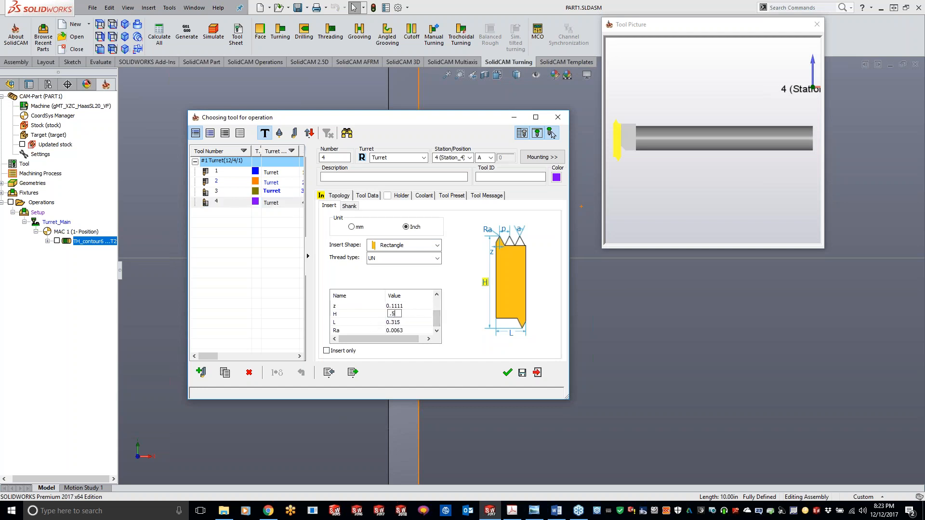
{"action": "key", "text": "Tab"}
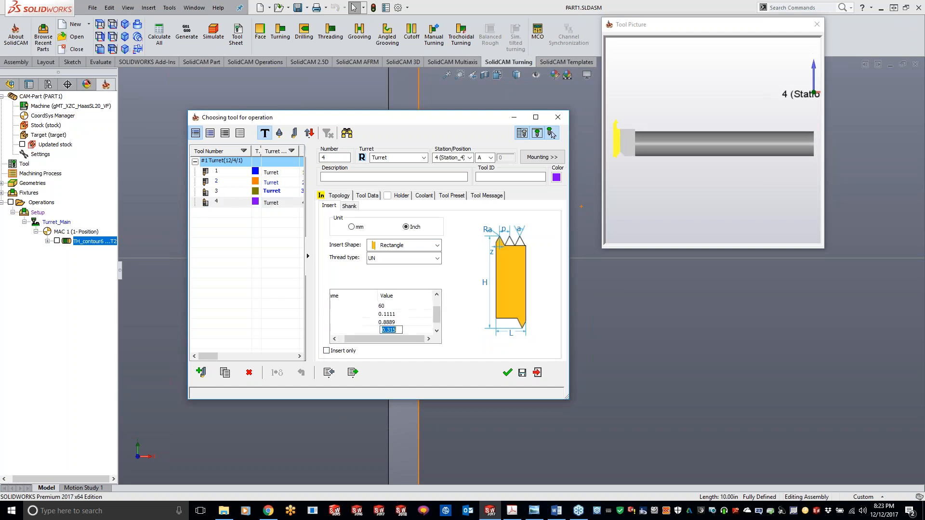
{"action": "left_click", "coordinate": [650, 143]}
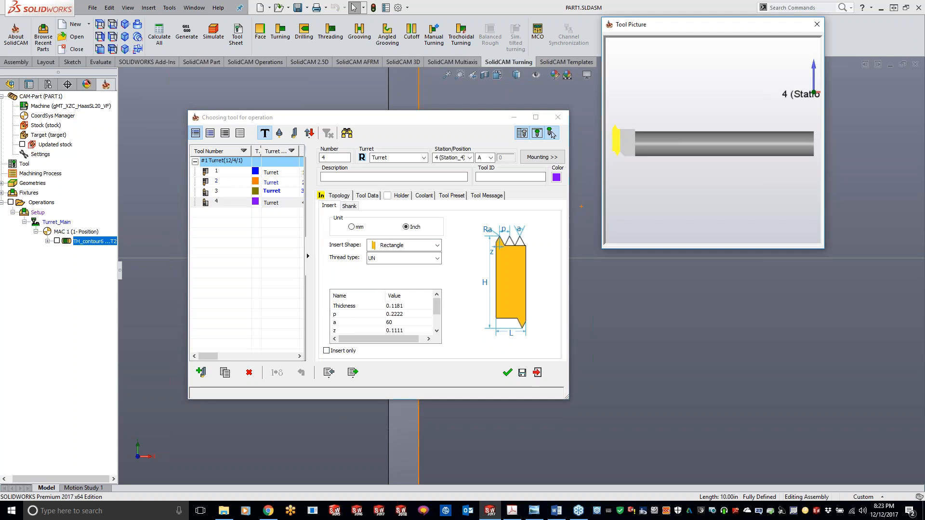
{"action": "left_click_drag", "start_coordinate": [651, 144], "coordinate": [628, 149]}
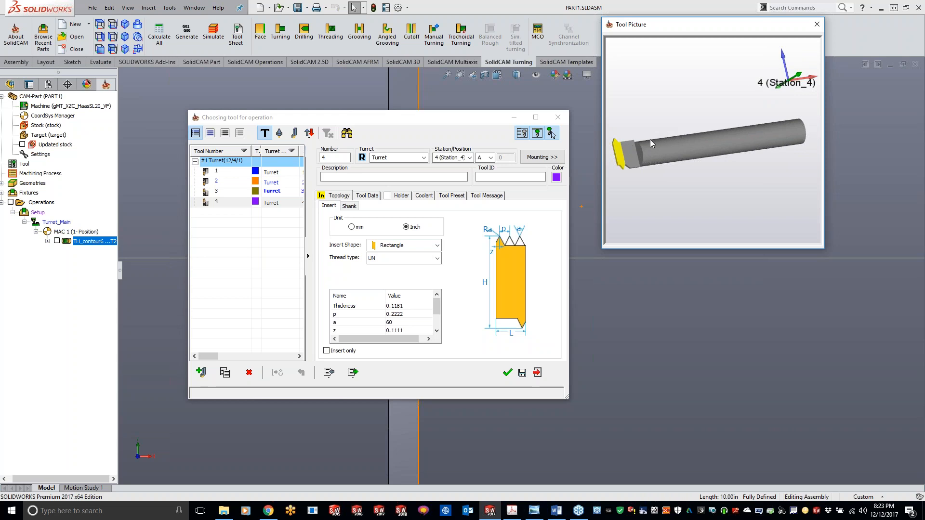
Check tool 3 in the tool picture and assign it to the internal threading operation.
{"action": "left_click", "coordinate": [228, 194]}
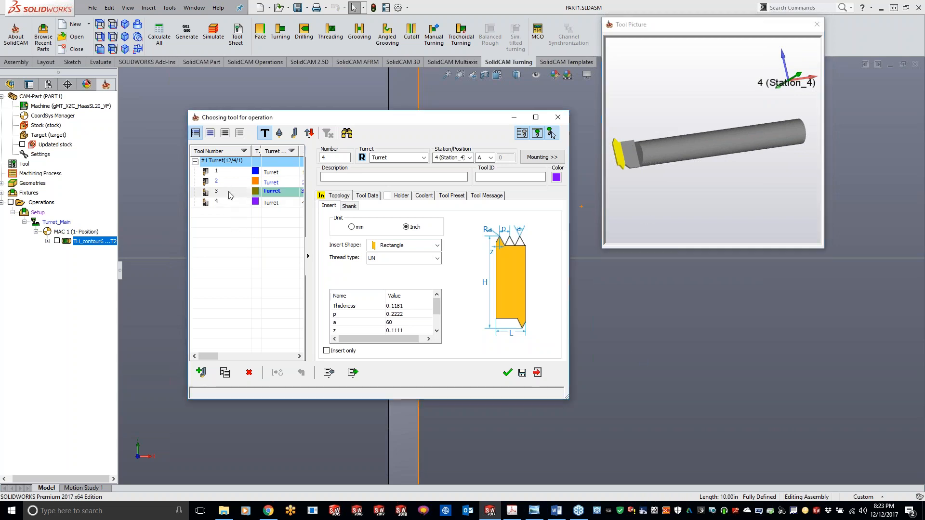
{"action": "left_click", "coordinate": [620, 165]}
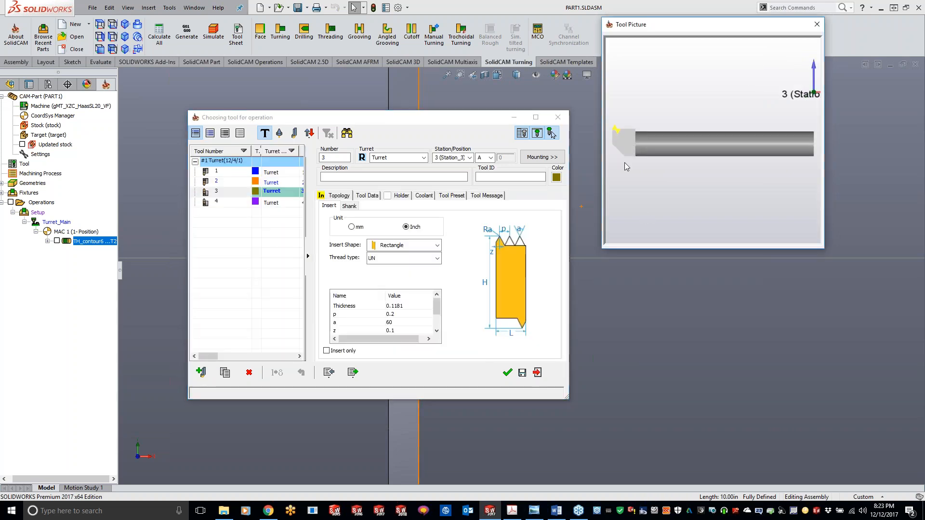
{"action": "left_click", "coordinate": [504, 373]}
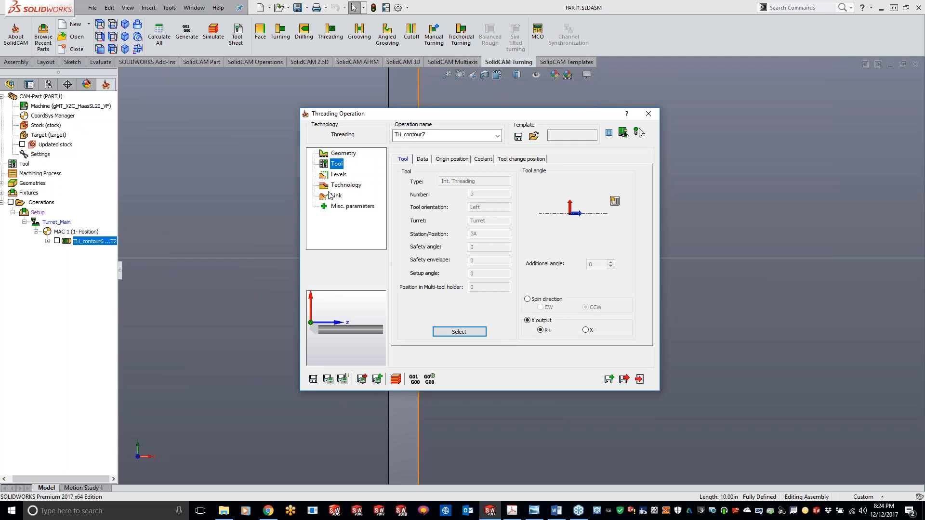
Set the threading technology to Long internal mode with a step down of 0.01 and a minimum step down of 0.02.
{"action": "left_click", "coordinate": [345, 177]}
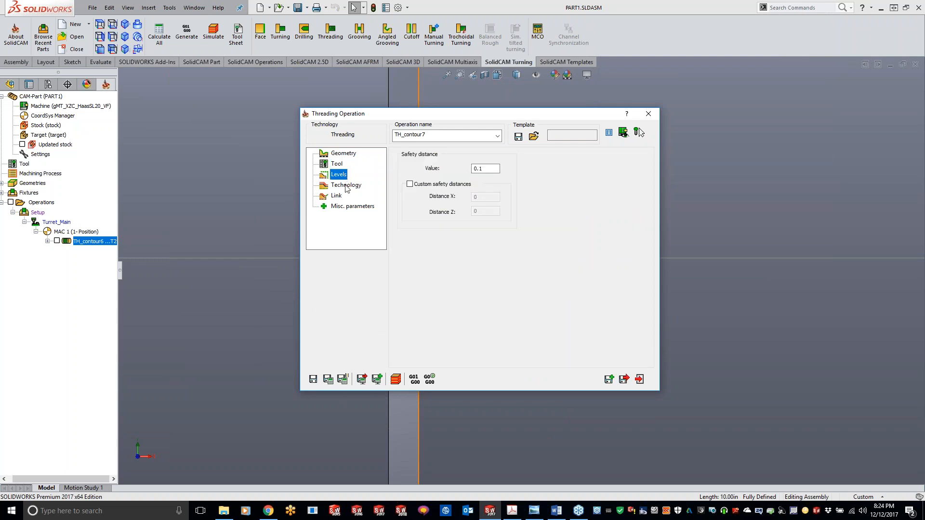
{"action": "left_click", "coordinate": [339, 189]}
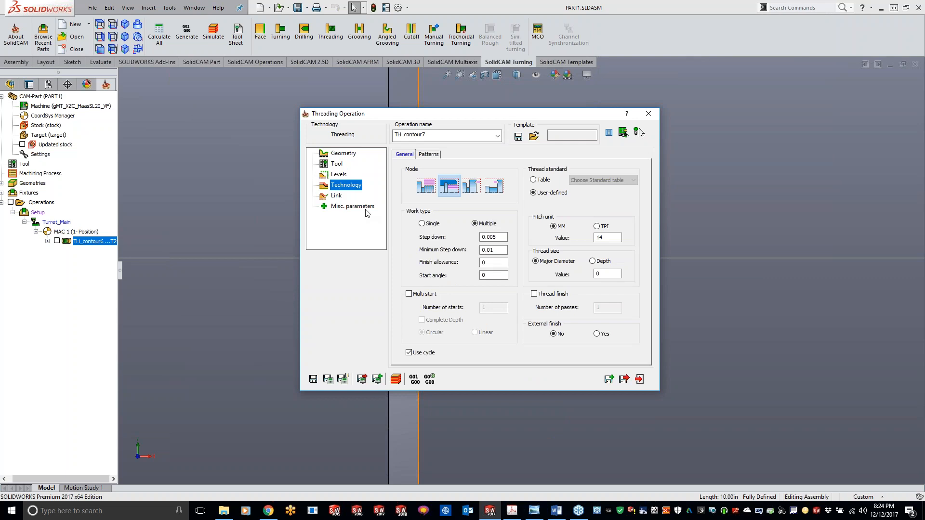
{"action": "left_click", "coordinate": [450, 187]}
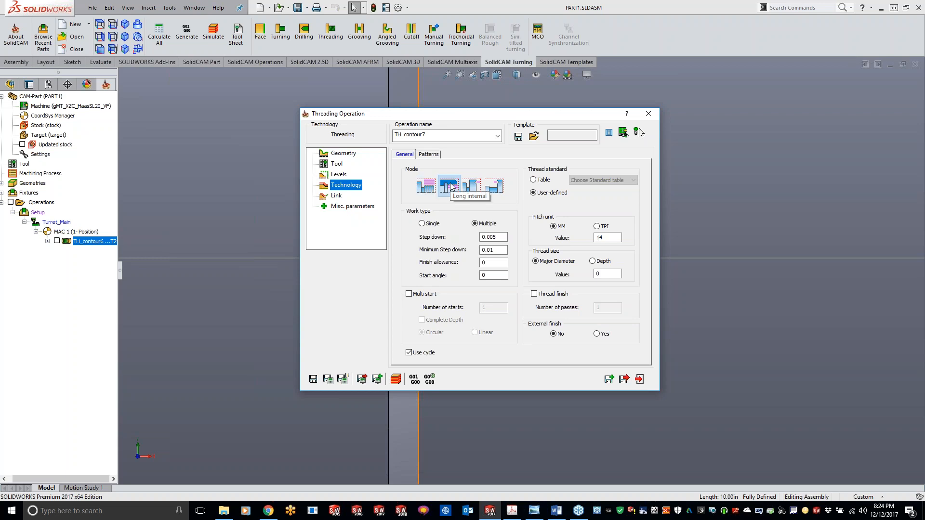
{"action": "left_click_drag", "start_coordinate": [503, 238], "coordinate": [457, 237]}
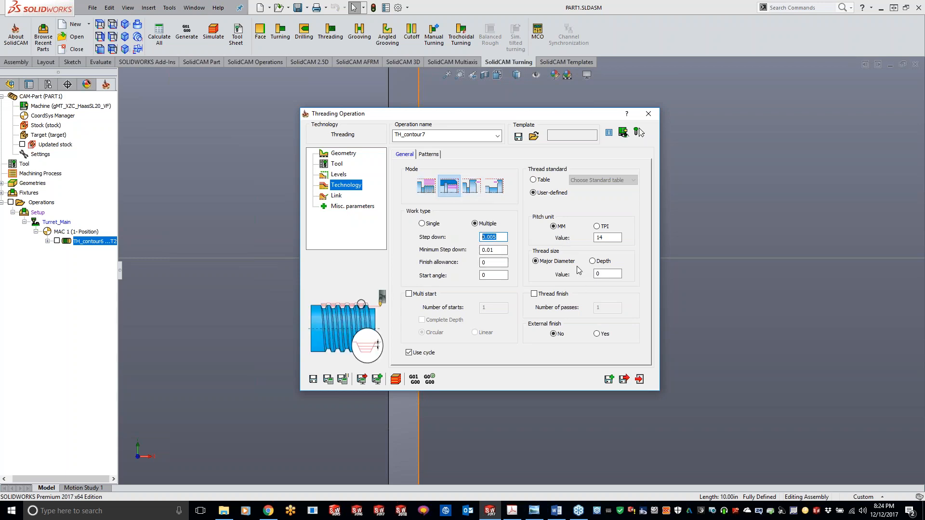
{"action": "type", "text": ".01"}
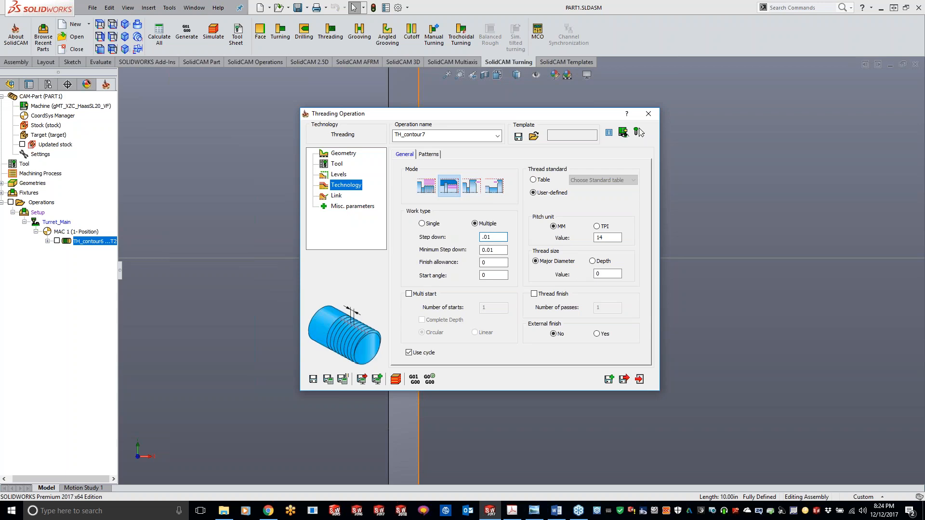
{"action": "key", "text": "Tab"}
{"action": "type", "text": "2"}
{"action": "key", "text": "BackSpace"}
{"action": "type", "text": ".02"}
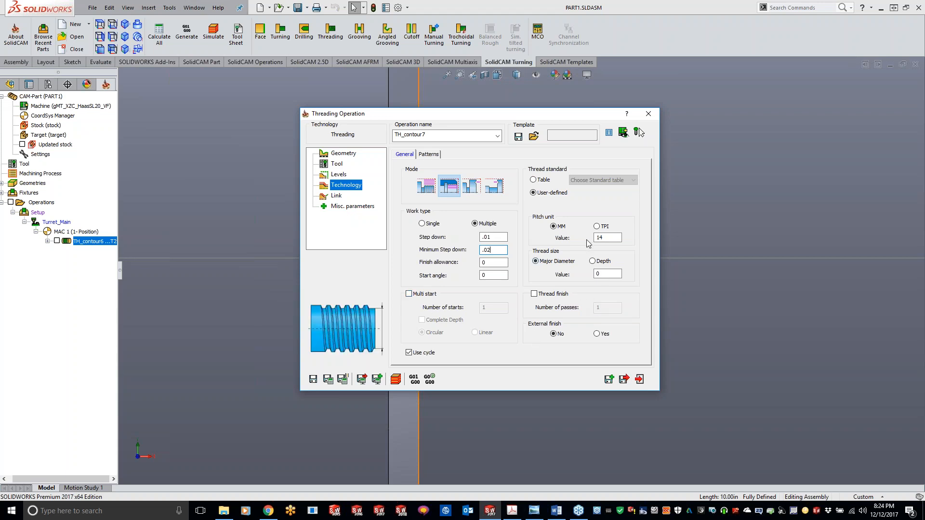
Define the thread from the UN standard table, choosing the 2 x 4 1/2 size.
{"action": "left_click", "coordinate": [533, 179]}
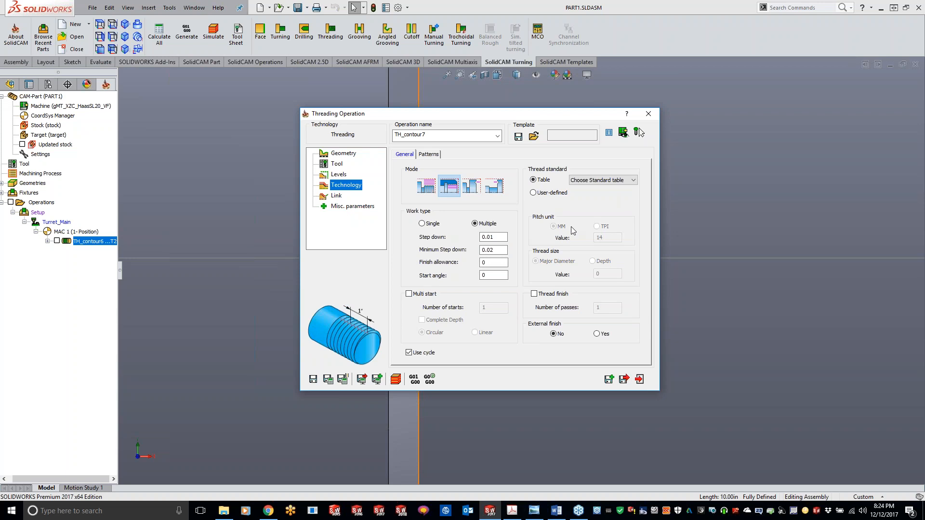
{"action": "left_click", "coordinate": [585, 181]}
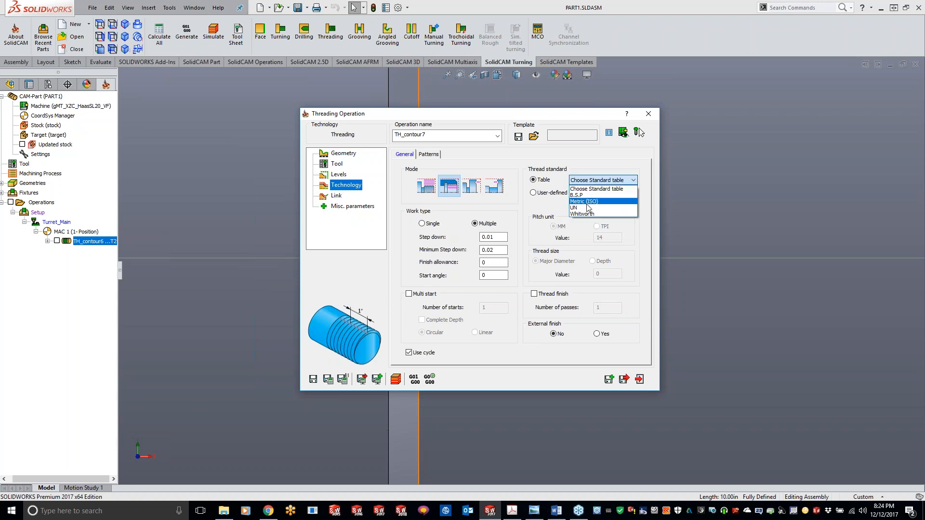
{"action": "left_click", "coordinate": [585, 208]}
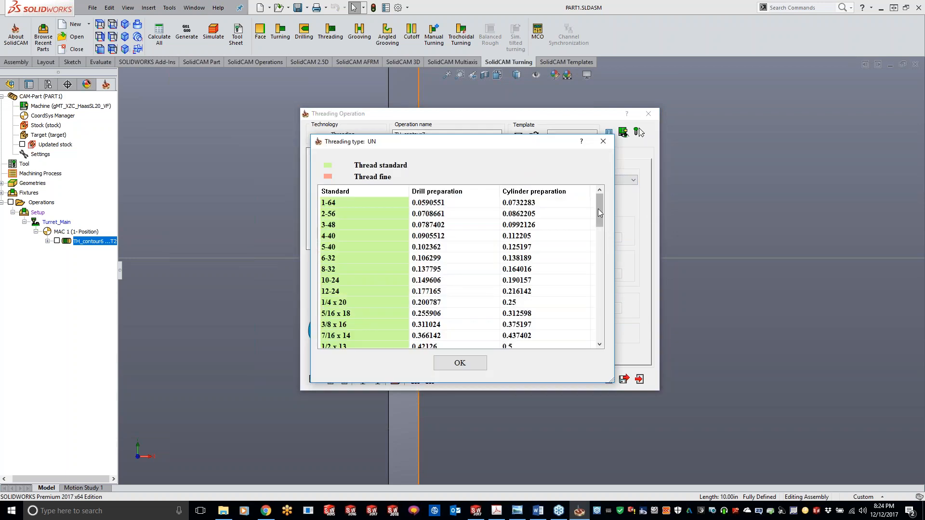
{"action": "left_click_drag", "start_coordinate": [599, 212], "coordinate": [582, 264]}
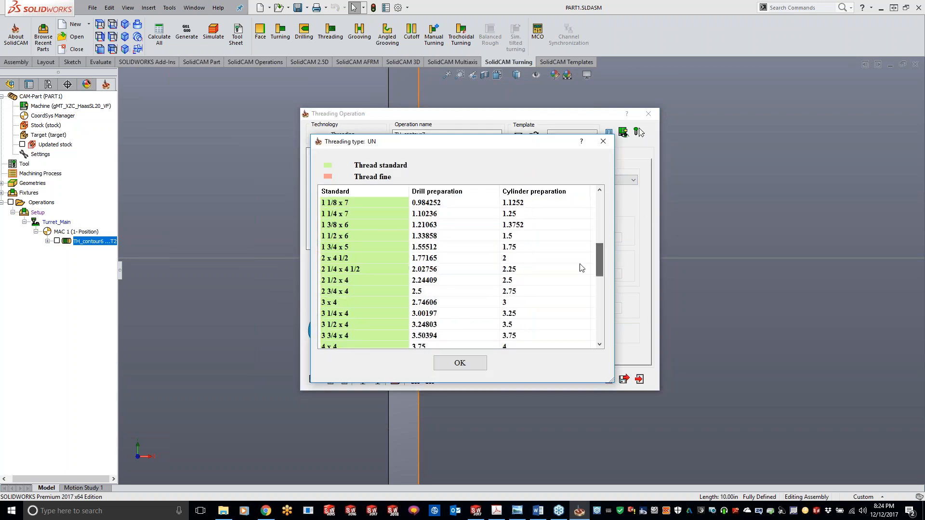
{"action": "left_click", "coordinate": [348, 259]}
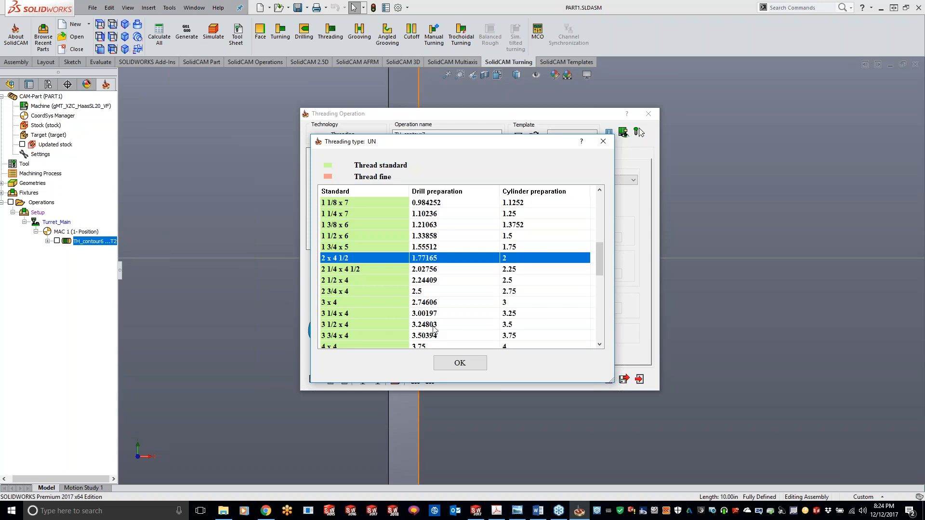
{"action": "left_click", "coordinate": [458, 364]}
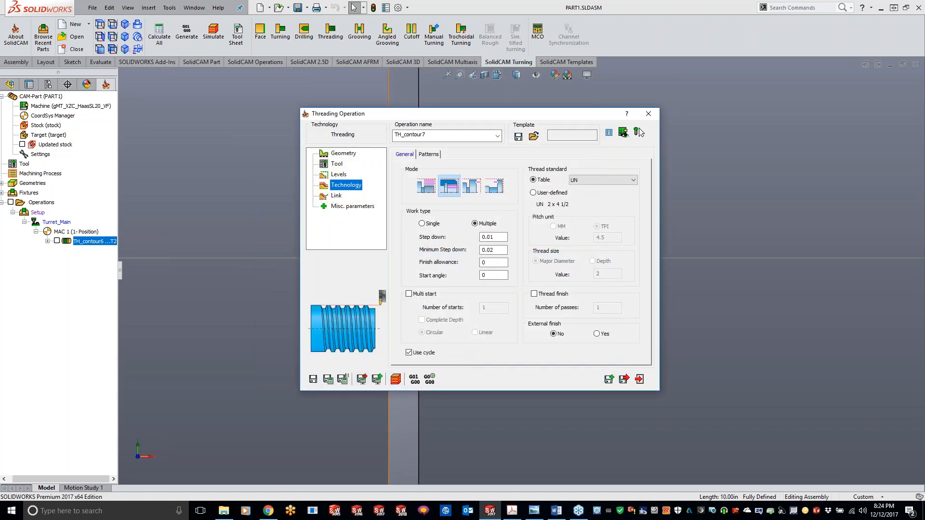
Save and calculate the internal threading operation, play its Turning simulation, and exit the simulation.
{"action": "left_click", "coordinate": [332, 377]}
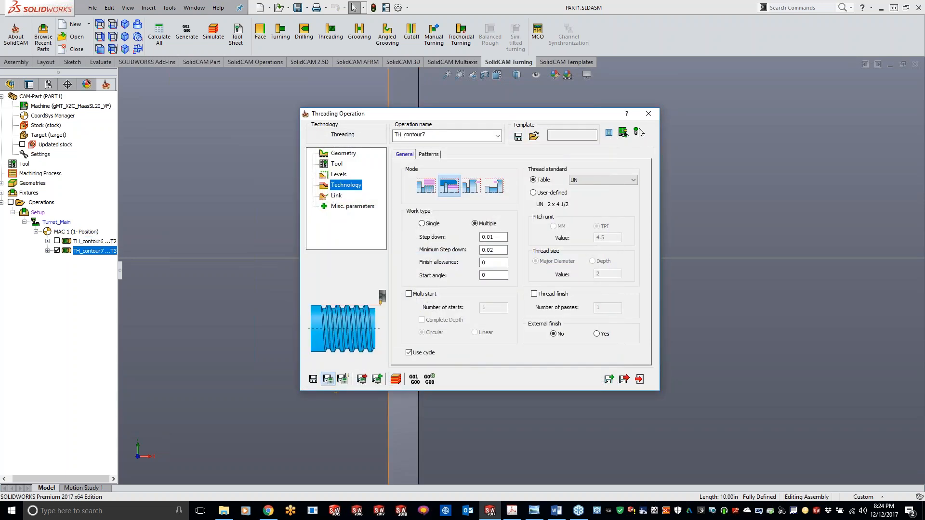
{"action": "left_click", "coordinate": [398, 374]}
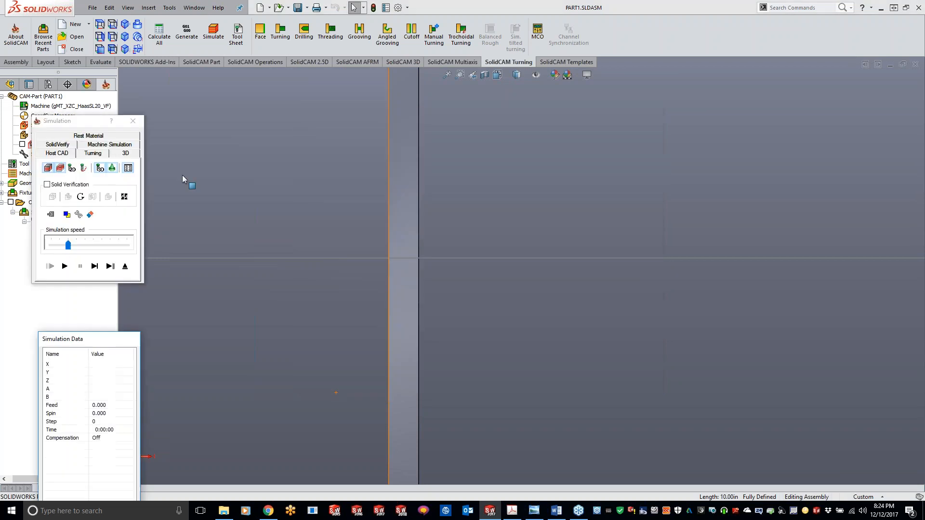
{"action": "left_click", "coordinate": [101, 153]}
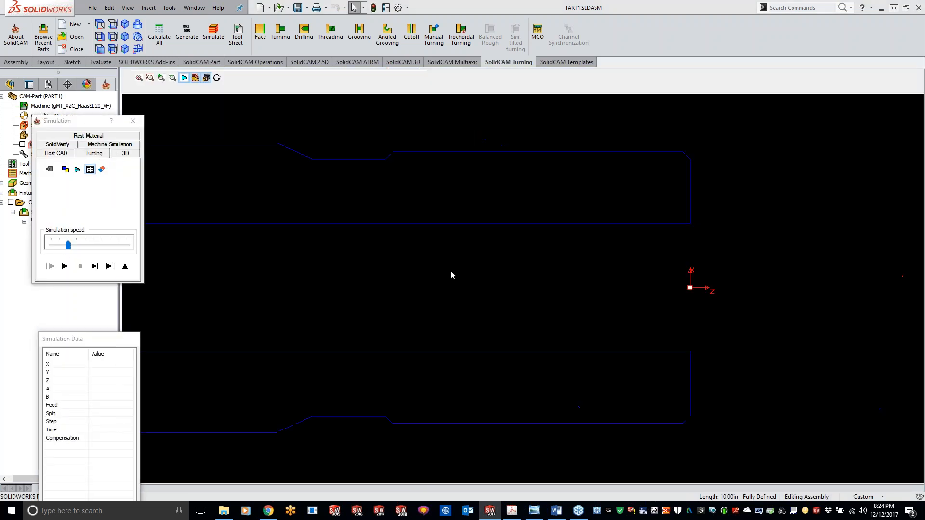
{"action": "left_click", "coordinate": [64, 267]}
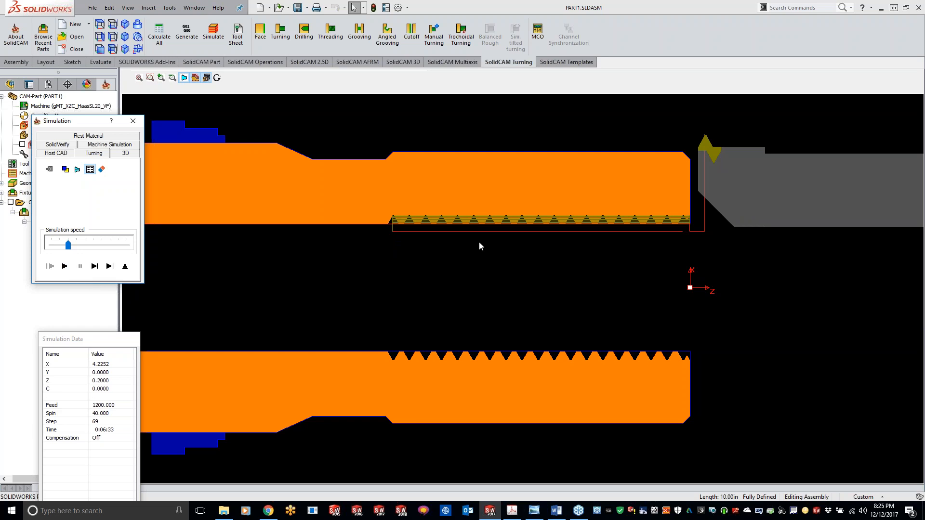
{"action": "left_click", "coordinate": [125, 267]}
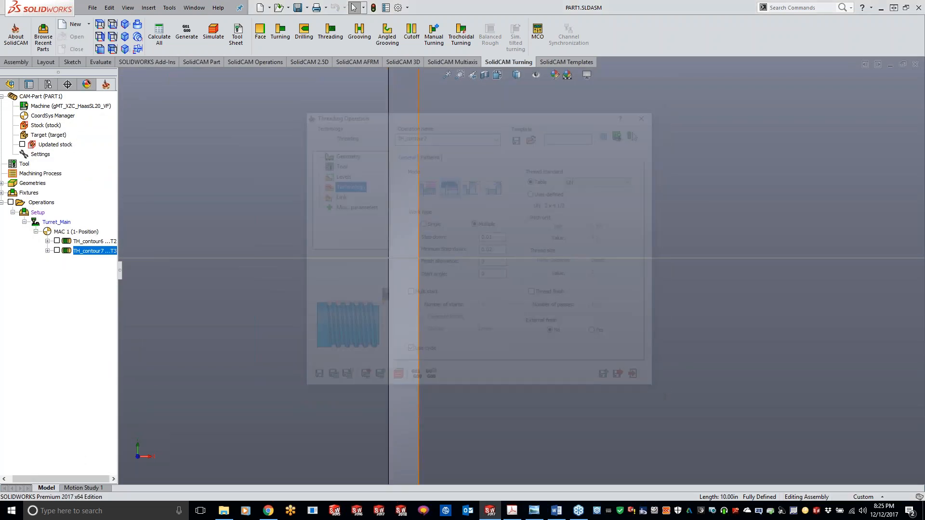
Open the external threading operation TH_contour6 and play its SolidVerify simulation at maximum speed.
{"action": "double_click", "coordinate": [89, 242]}
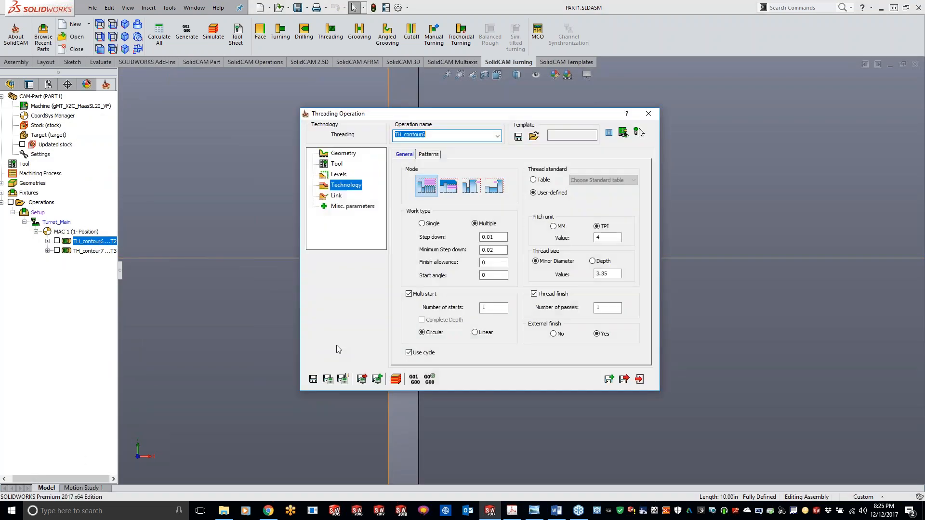
{"action": "left_click", "coordinate": [395, 379]}
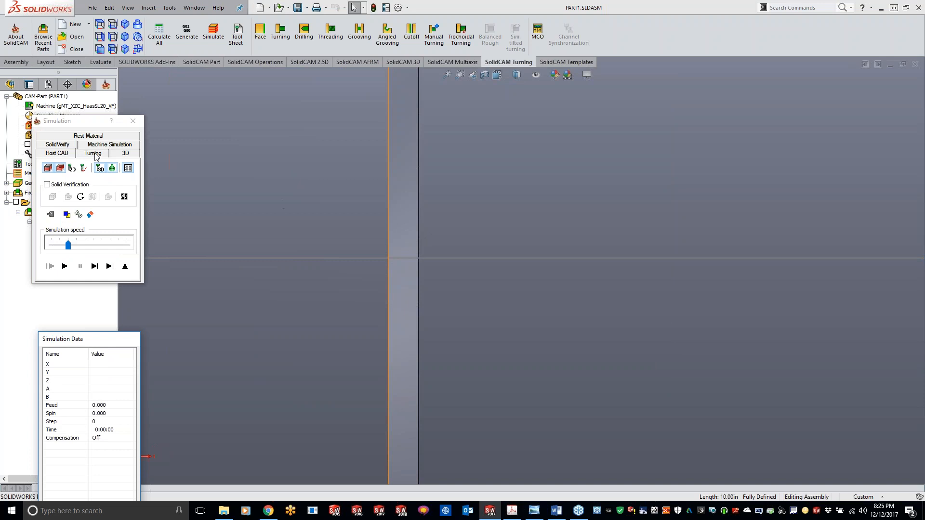
{"action": "left_click", "coordinate": [56, 145]}
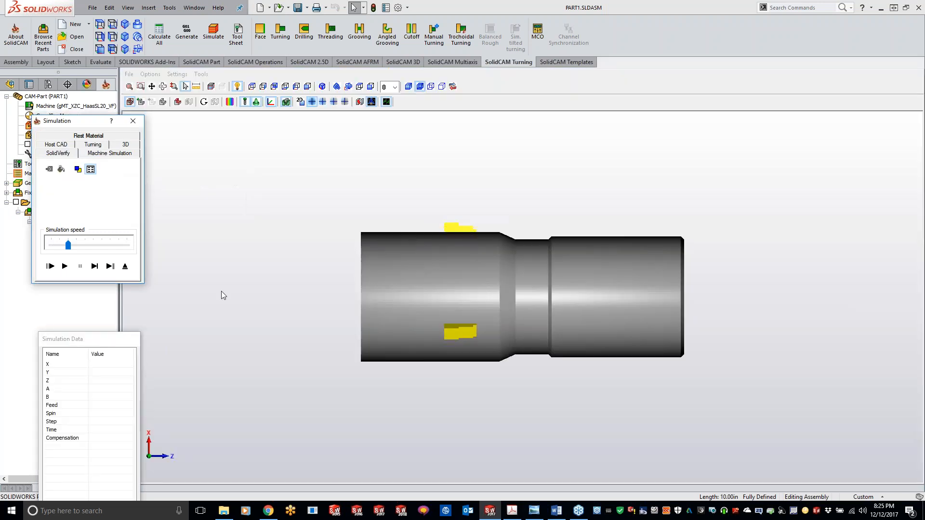
{"action": "left_click", "coordinate": [65, 266]}
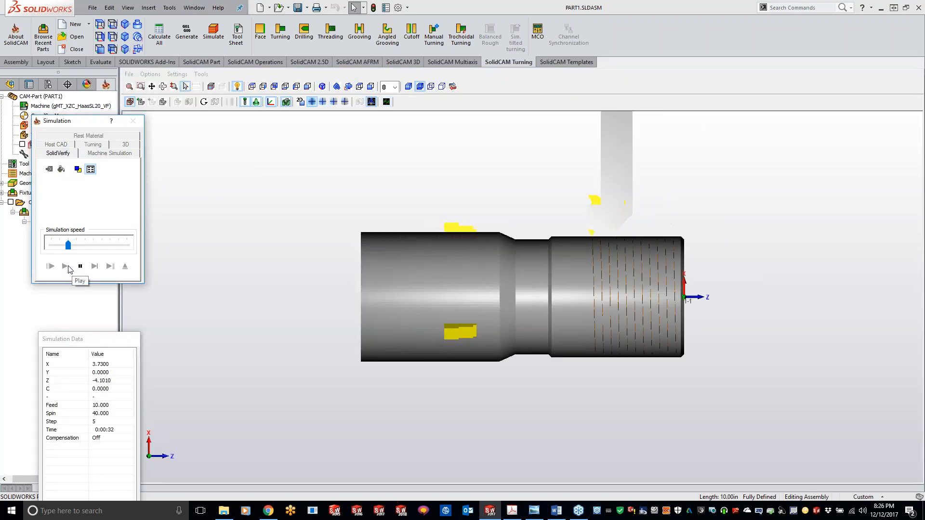
{"action": "left_click_drag", "start_coordinate": [68, 245], "coordinate": [169, 243]}
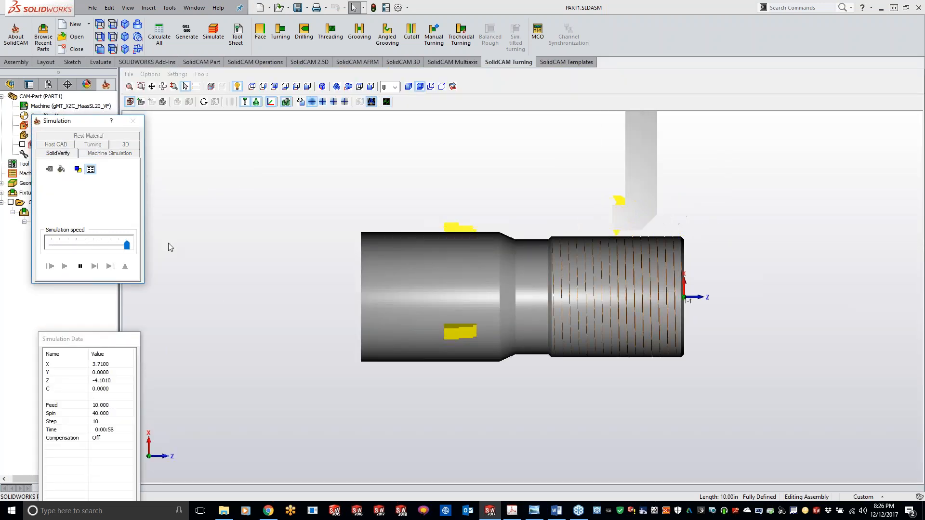
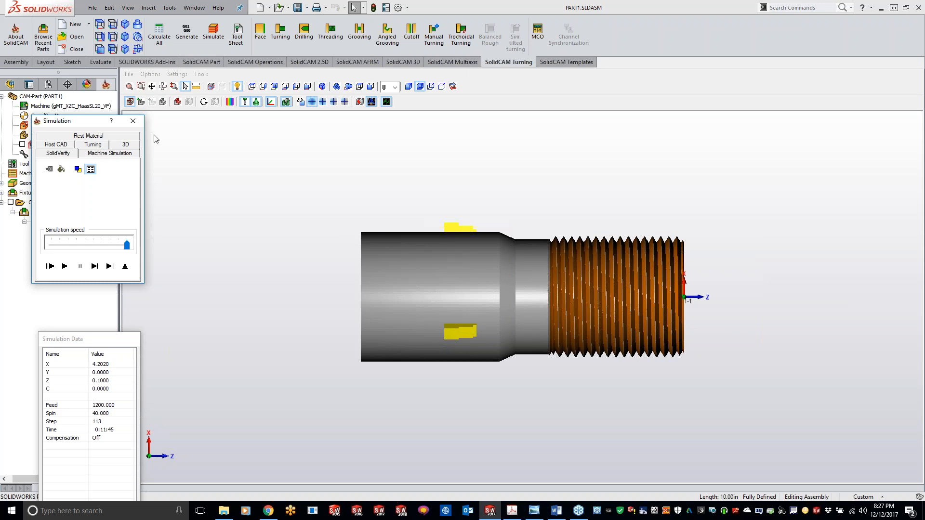
Exit the simulation and extend the end of the external thread's geometry chain by 0.1.
{"action": "left_click", "coordinate": [133, 122]}
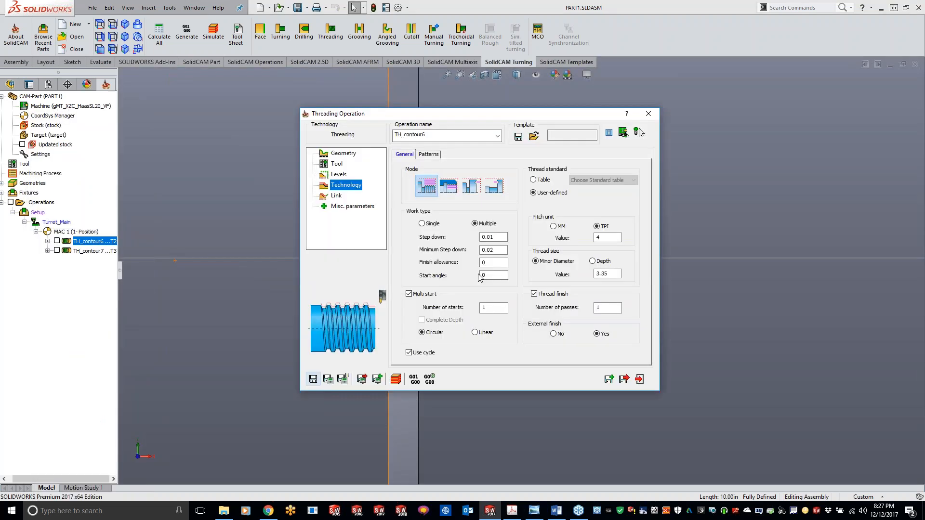
{"action": "left_click", "coordinate": [347, 155]}
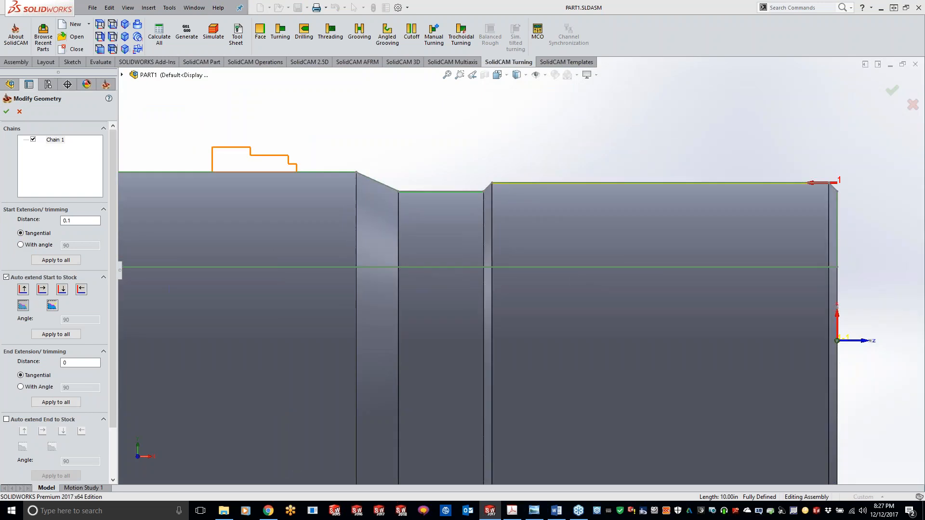
{"action": "scroll", "coordinate": [531, 184], "scroll_direction": "down", "scroll_amount": 5}
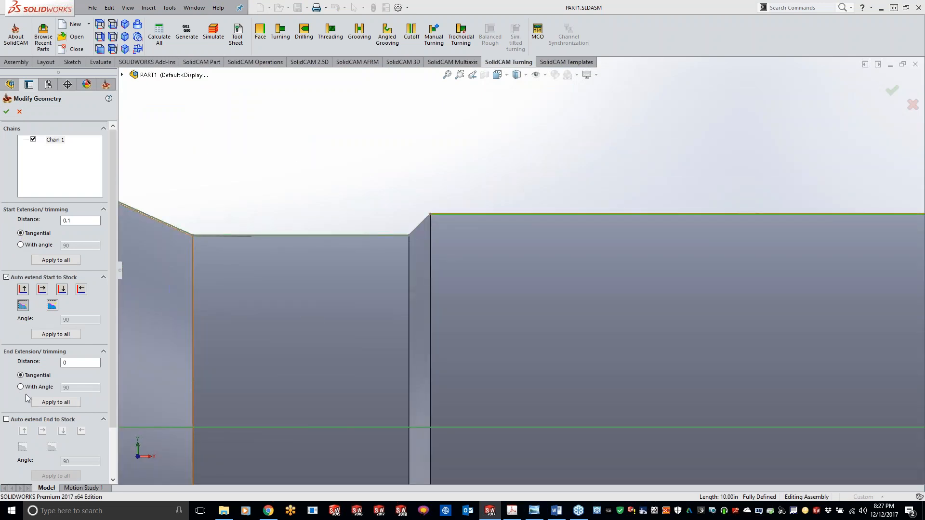
{"action": "left_click", "coordinate": [77, 362]}
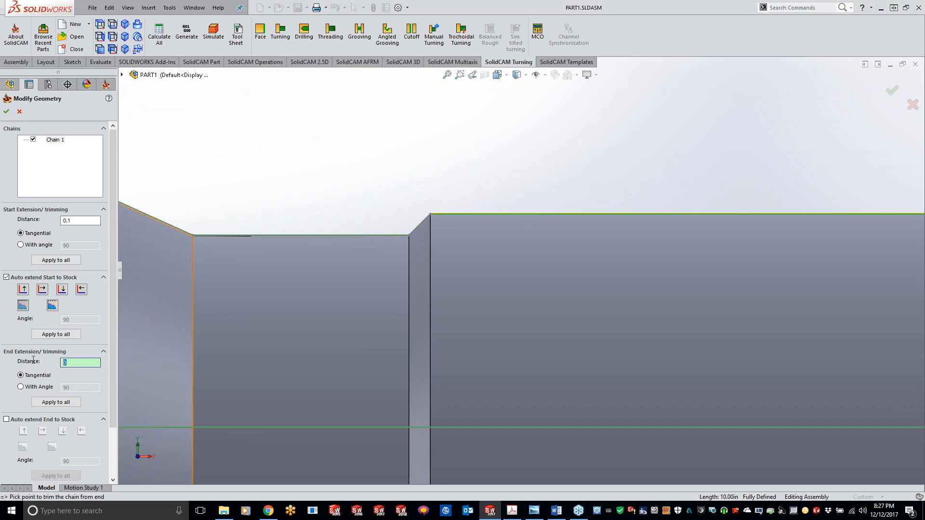
{"action": "left_click", "coordinate": [408, 236]}
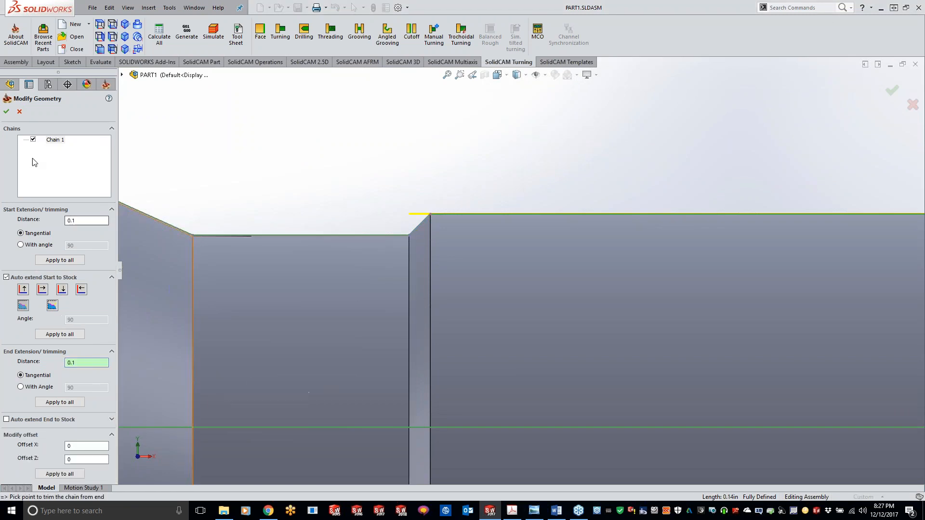
{"action": "left_click", "coordinate": [6, 112]}
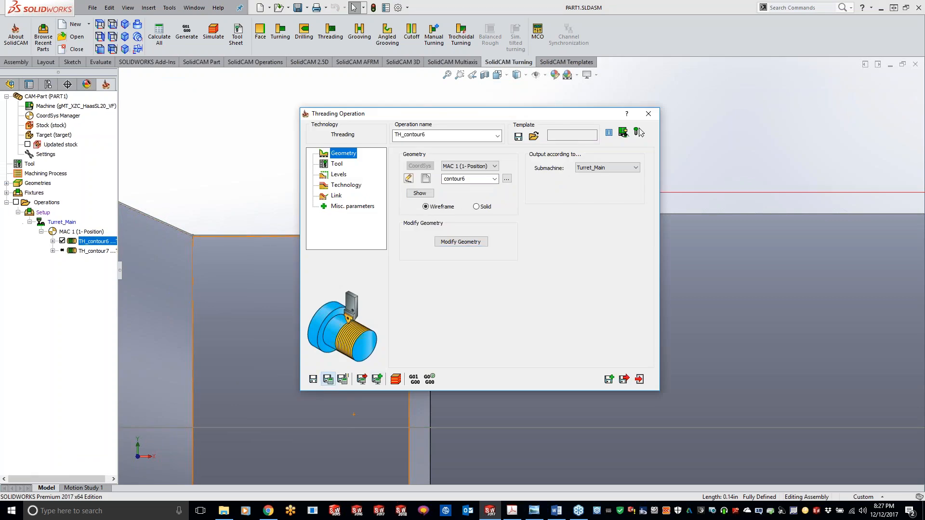
Start the SolidVerify simulation of the external thread, confirm the tool facet tolerance in the Accuracy settings, and play it.
{"action": "left_click", "coordinate": [396, 380]}
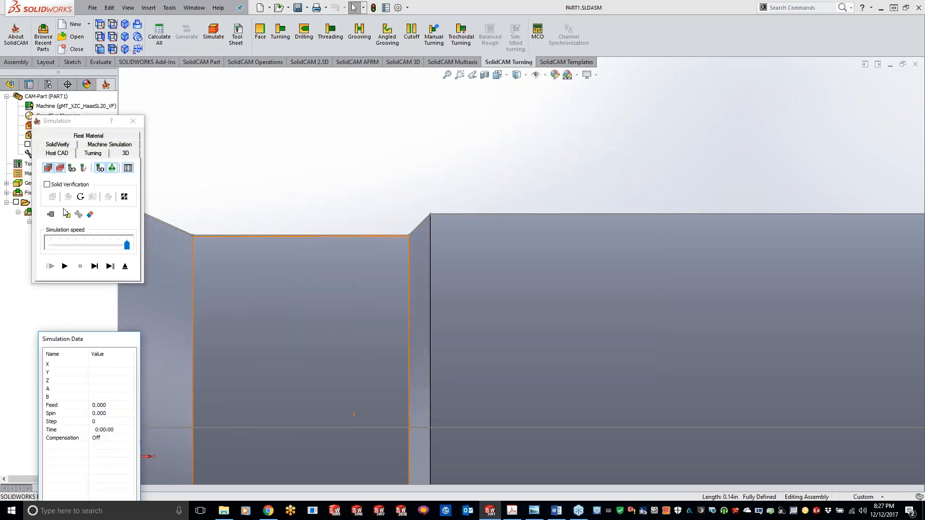
{"action": "left_click", "coordinate": [77, 145]}
{"action": "right_click", "coordinate": [271, 143]}
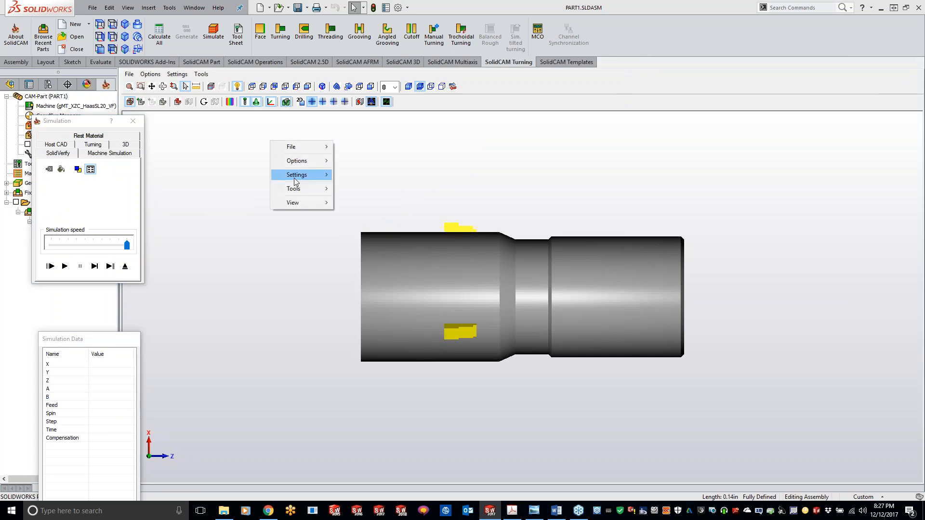
{"action": "mouse_move", "coordinate": [296, 178]}
{"action": "left_click", "coordinate": [359, 196]}
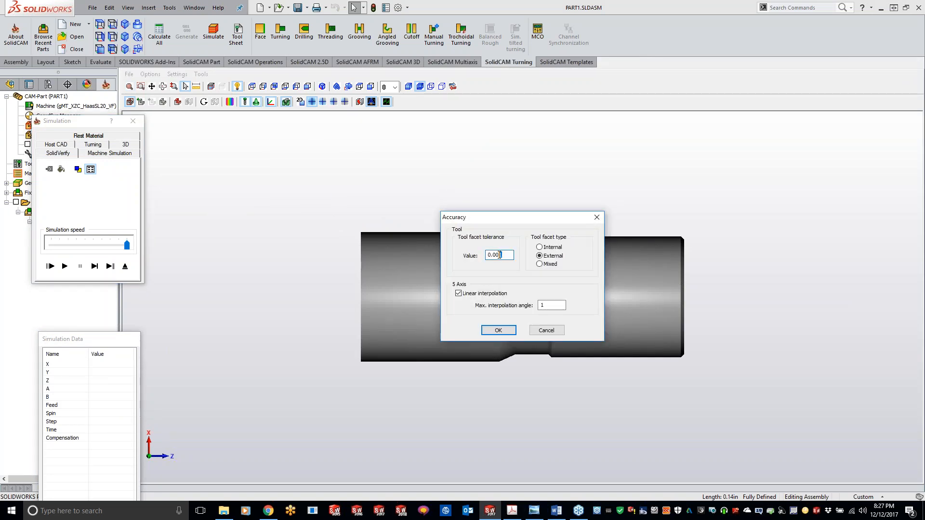
{"action": "left_click", "coordinate": [499, 330]}
{"action": "left_click", "coordinate": [65, 267]}
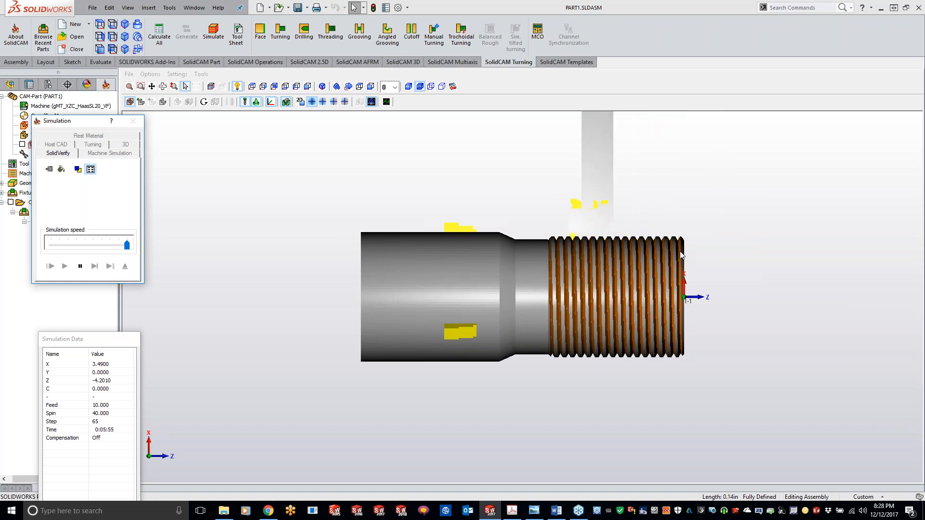
Examine the simulated external thread up close and from an angle, and exit the simulation.
{"action": "scroll", "coordinate": [680, 251], "scroll_direction": "up", "scroll_amount": 2}
{"action": "scroll", "coordinate": [679, 251], "scroll_direction": "up", "scroll_amount": 2}
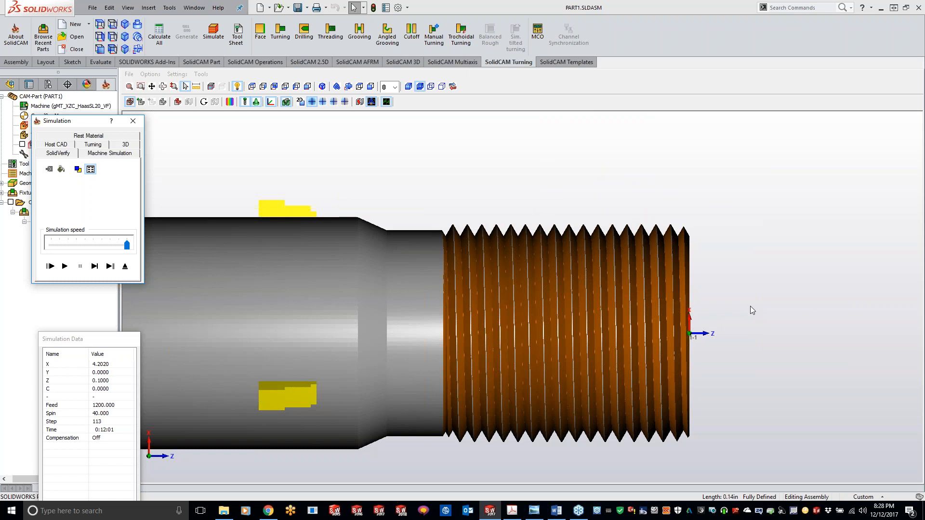
{"action": "middle_click_drag", "start_coordinate": [694, 324], "coordinate": [654, 270]}
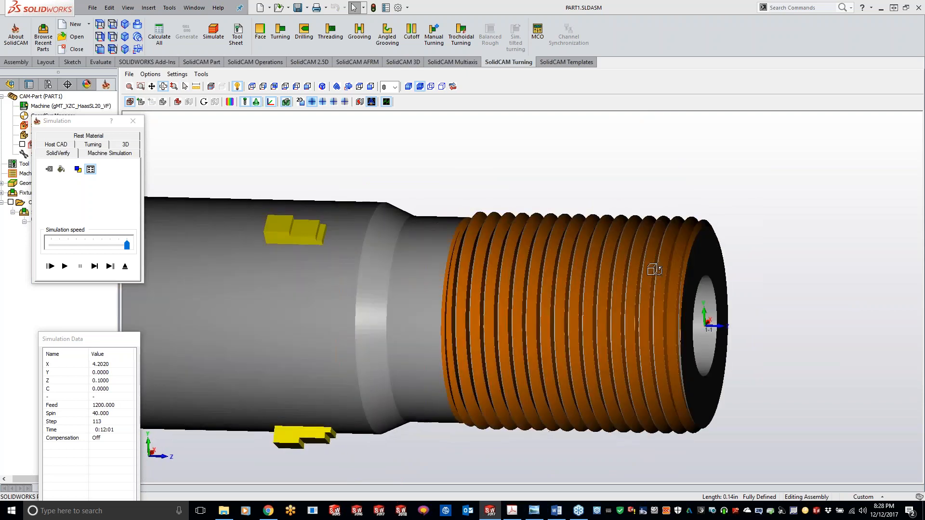
{"action": "left_click", "coordinate": [133, 122]}
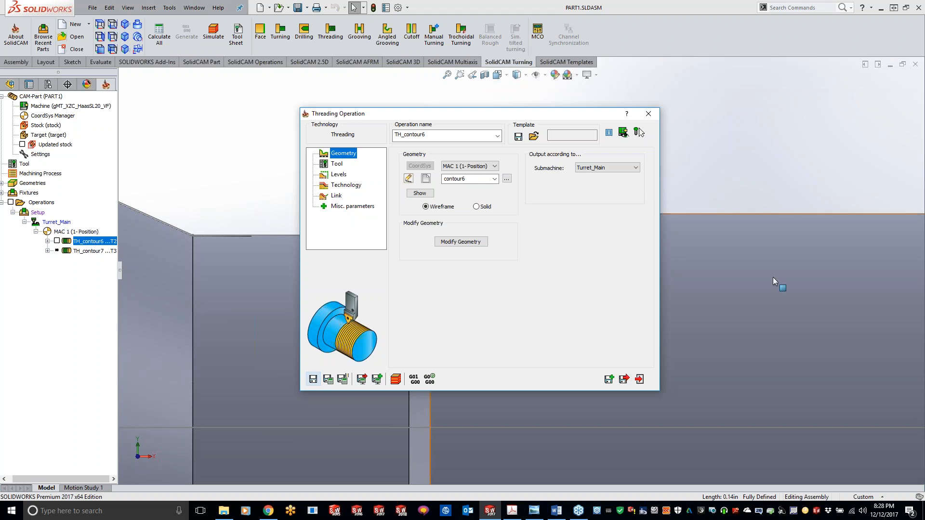
Close the threading operation and the current CAM-Part.
{"action": "left_click", "coordinate": [648, 115]}
{"action": "right_click", "coordinate": [53, 99]}
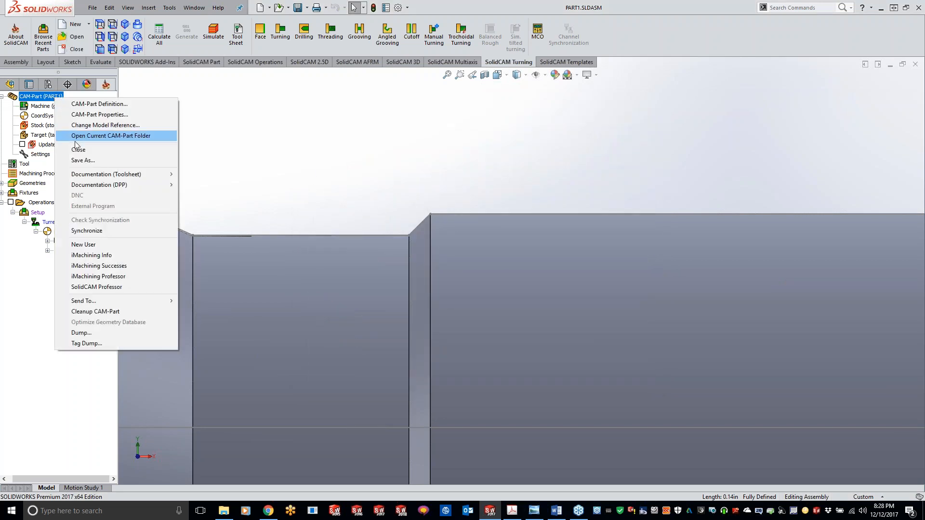
{"action": "left_click", "coordinate": [97, 149]}
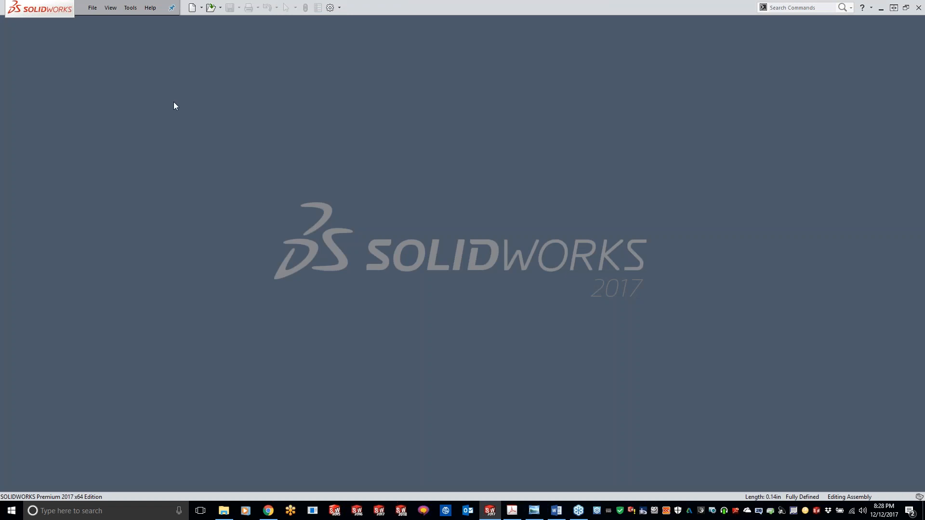
Open the 7753K154 standard-wall steel pipe nipple from the recent CAM-Parts.
{"action": "left_click", "coordinate": [130, 8]}
{"action": "mouse_move", "coordinate": [174, 45]}
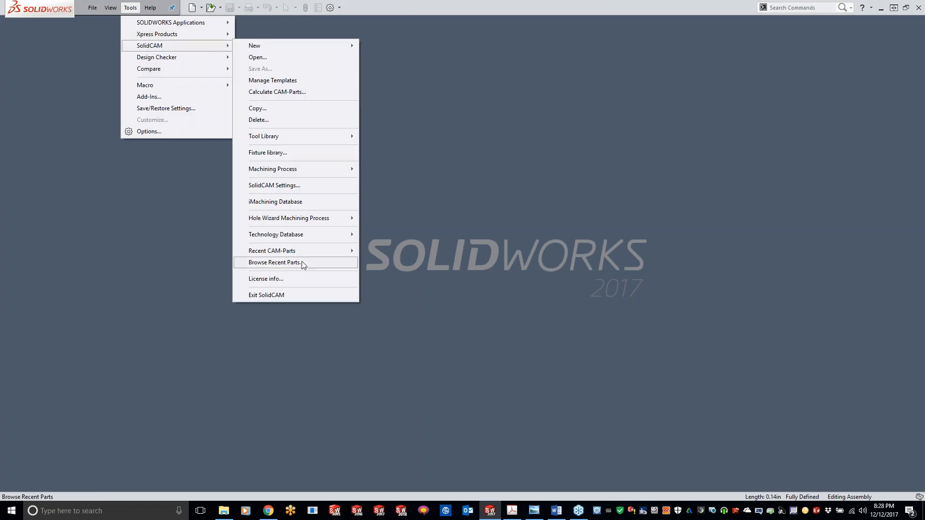
{"action": "mouse_move", "coordinate": [302, 256]}
{"action": "left_click", "coordinate": [384, 266]}
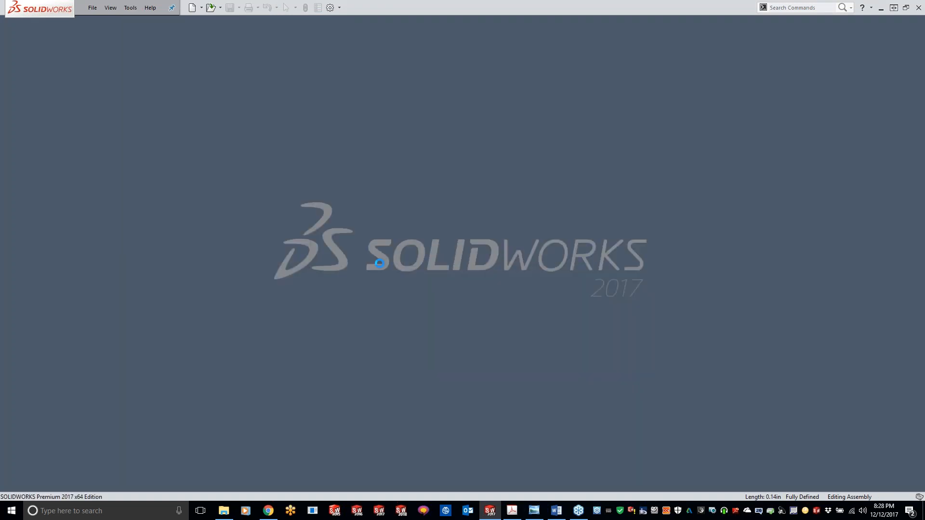
{"action": "left_click", "coordinate": [668, 228]}
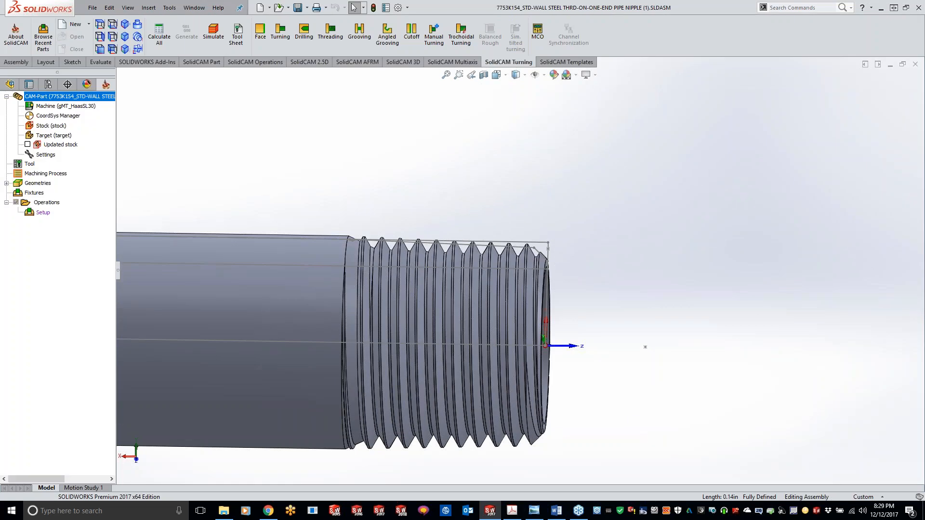
Start a turning operation and define its geometry chain from the tapered sketch line along the pipe thread.
{"action": "scroll", "coordinate": [436, 270], "scroll_direction": "up", "scroll_amount": 5}
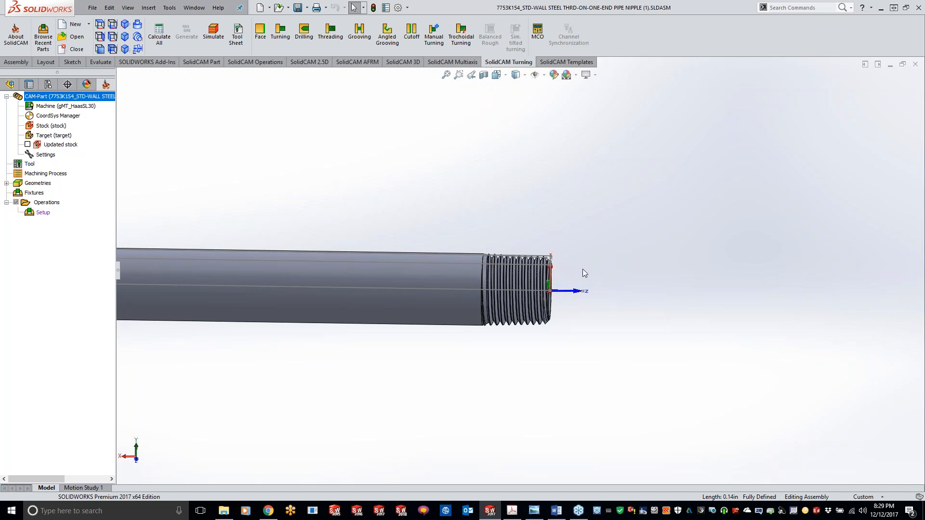
{"action": "scroll", "coordinate": [588, 263], "scroll_direction": "down", "scroll_amount": 3}
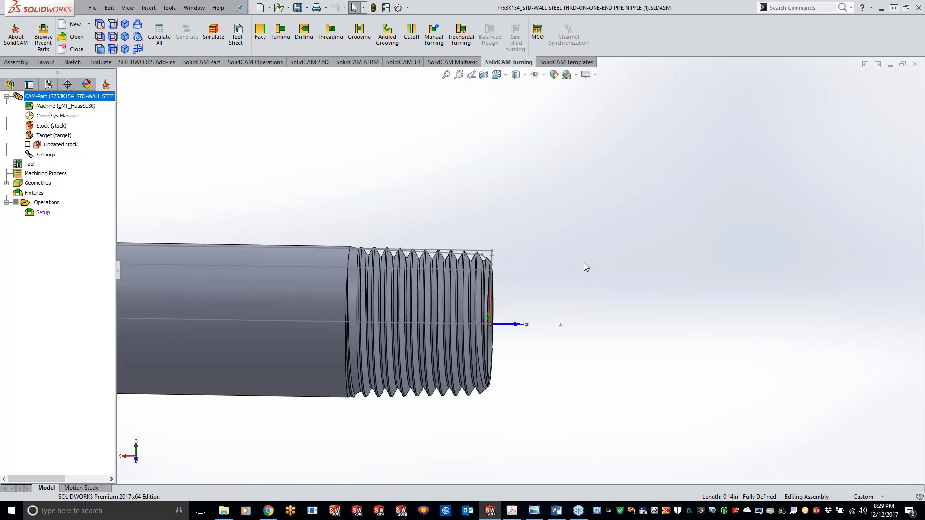
{"action": "scroll", "coordinate": [362, 271], "scroll_direction": "down", "scroll_amount": 2}
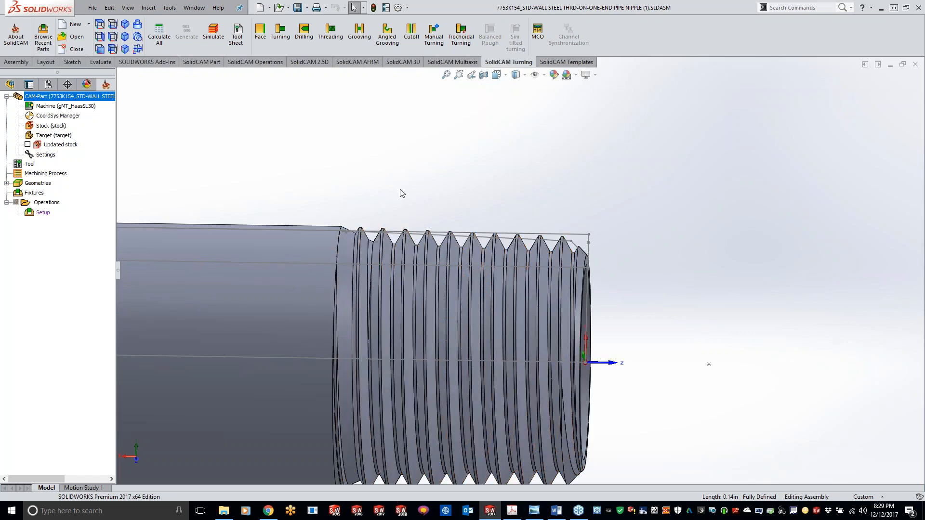
{"action": "left_click", "coordinate": [287, 40]}
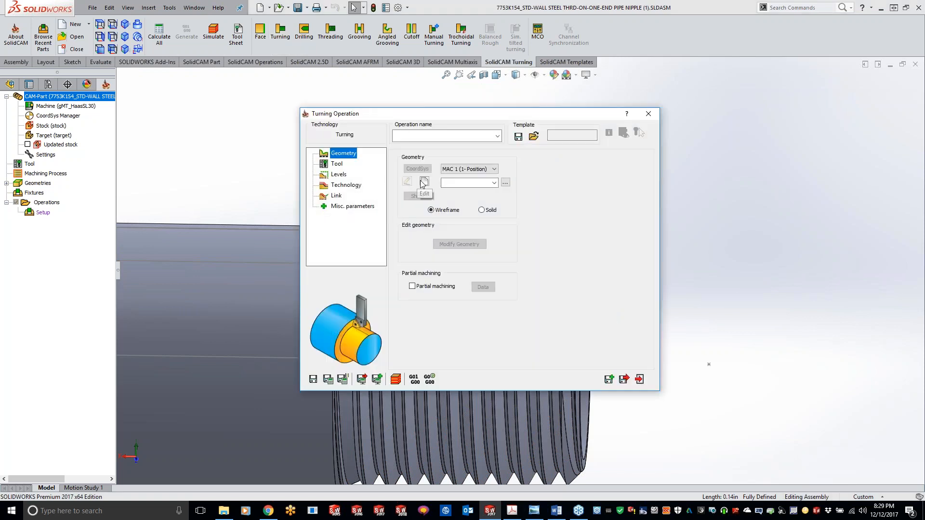
{"action": "left_click", "coordinate": [424, 181]}
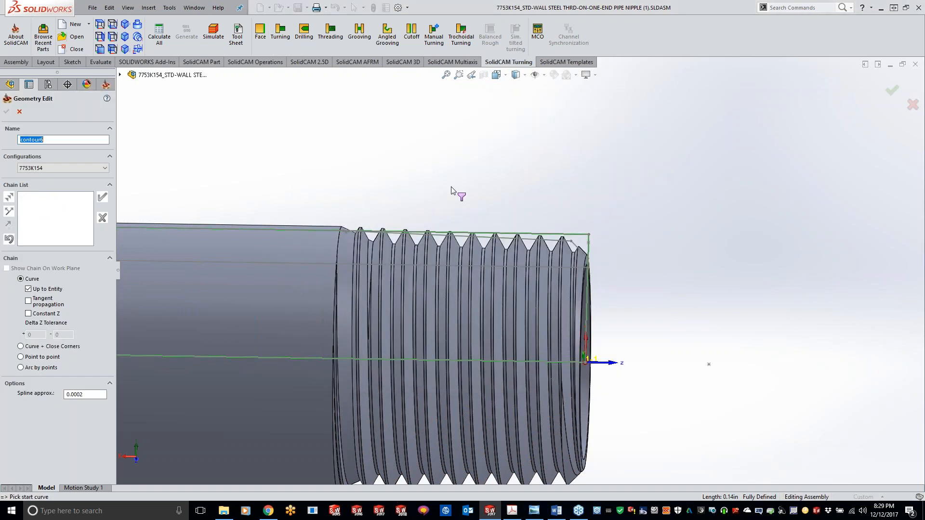
{"action": "left_click", "coordinate": [549, 240]}
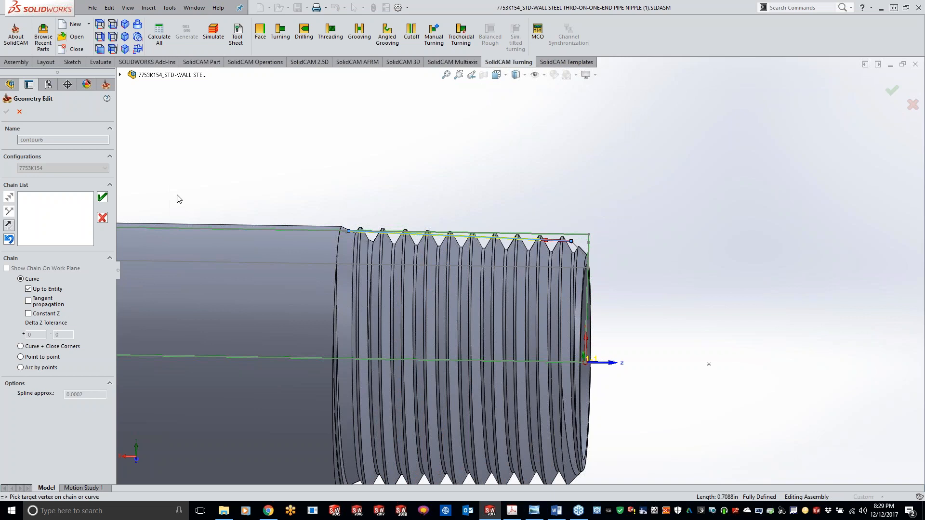
{"action": "left_click", "coordinate": [103, 196]}
{"action": "left_click", "coordinate": [7, 113]}
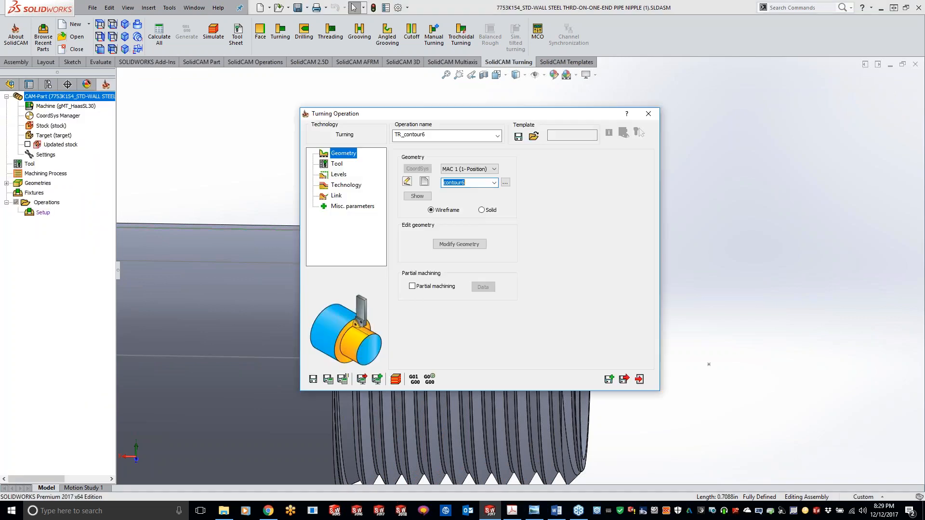
Check the tapered chain's start and end extension settings and accept them.
{"action": "left_click", "coordinate": [466, 243]}
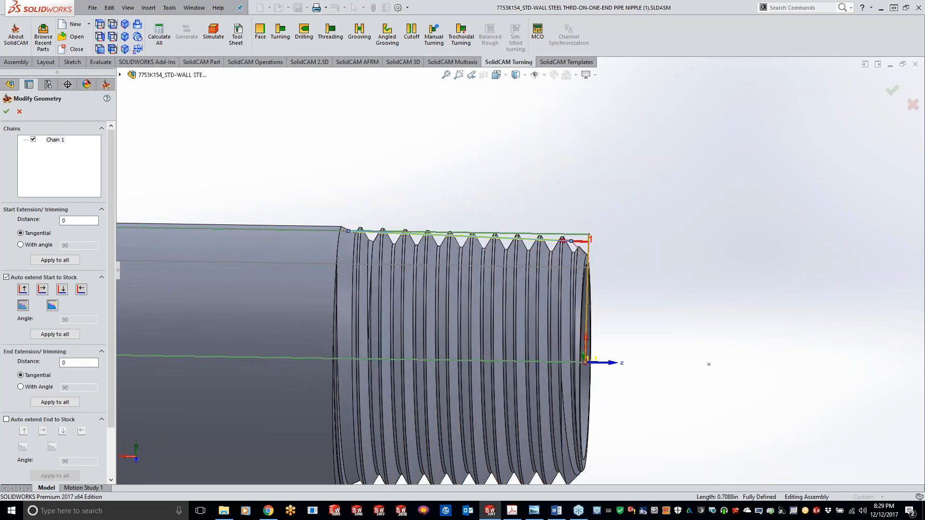
{"action": "scroll", "coordinate": [615, 241], "scroll_direction": "down", "scroll_amount": 9}
{"action": "scroll", "coordinate": [415, 264], "scroll_direction": "up", "scroll_amount": 12}
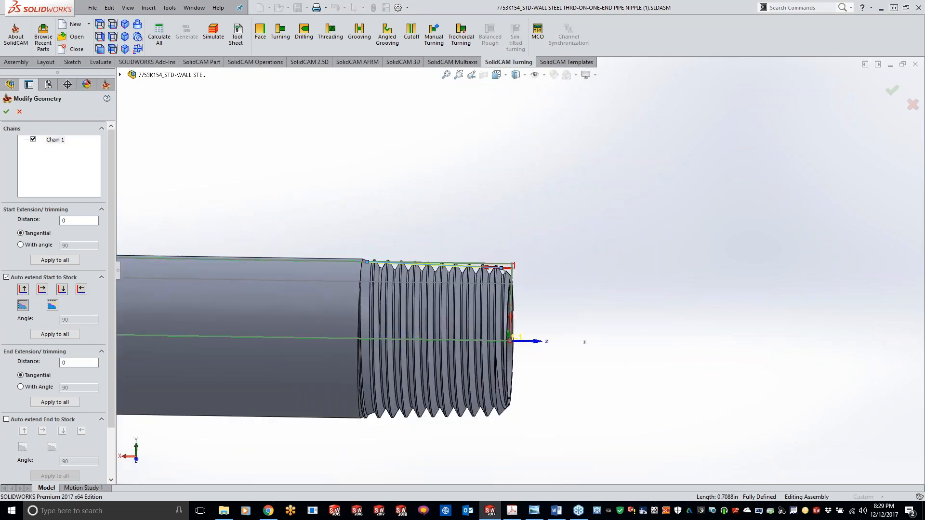
{"action": "left_click", "coordinate": [6, 112]}
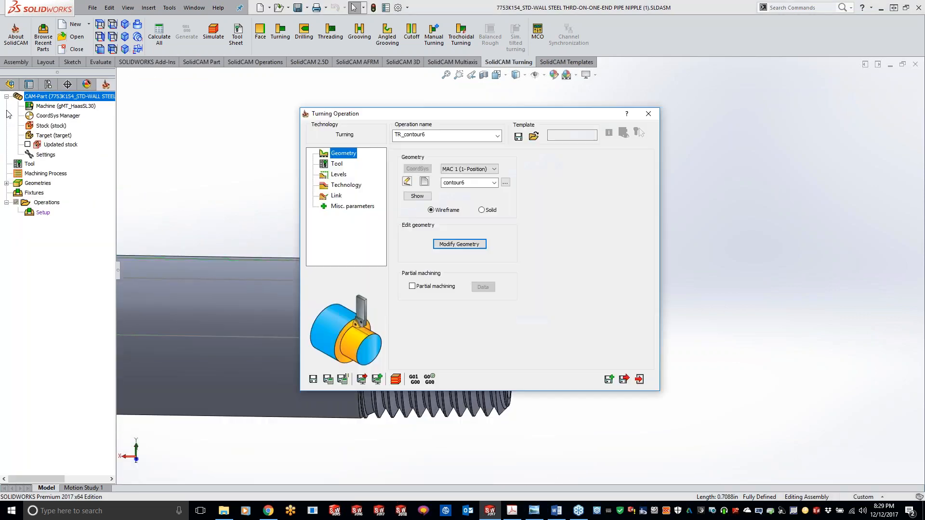
Assign external turning tool 2 to the turning operation.
{"action": "left_click", "coordinate": [337, 164]}
{"action": "left_click", "coordinate": [459, 334]}
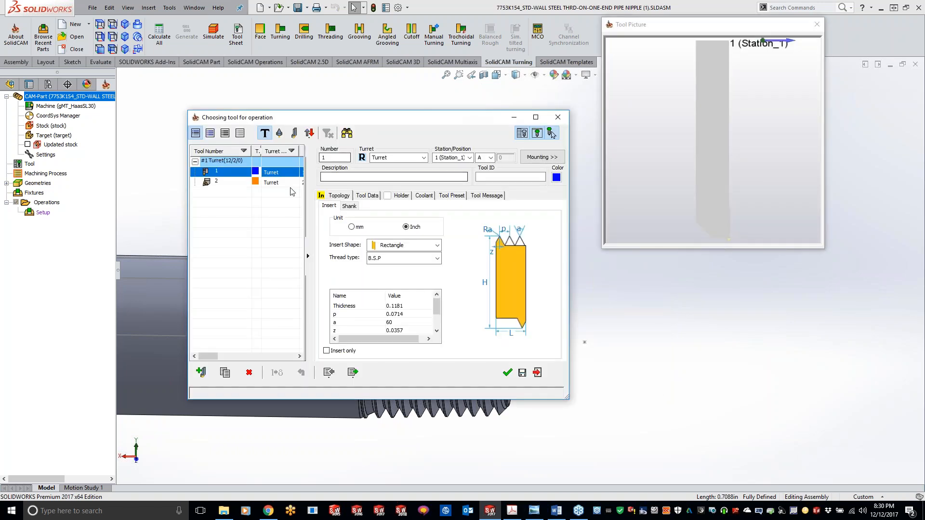
{"action": "double_click", "coordinate": [227, 182]}
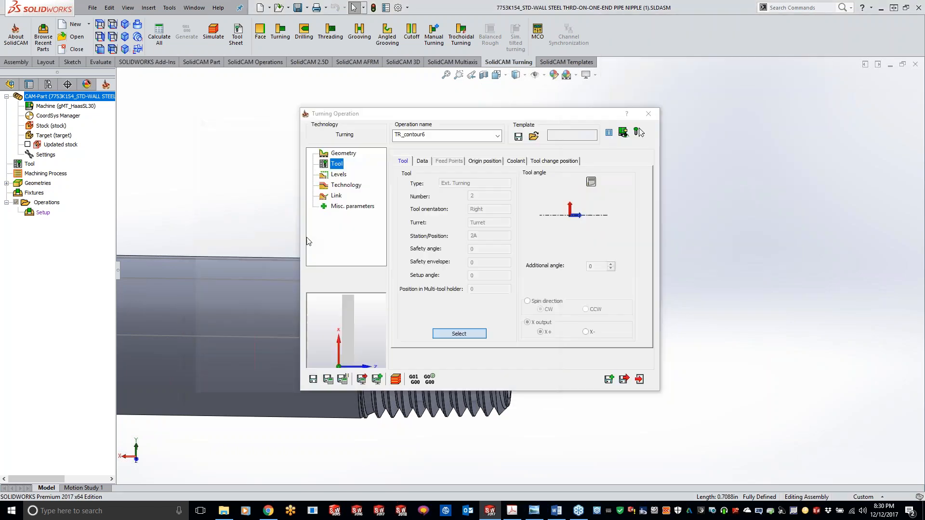
Set the turning work type to Finish only, and save and calculate the operation.
{"action": "left_click", "coordinate": [339, 186]}
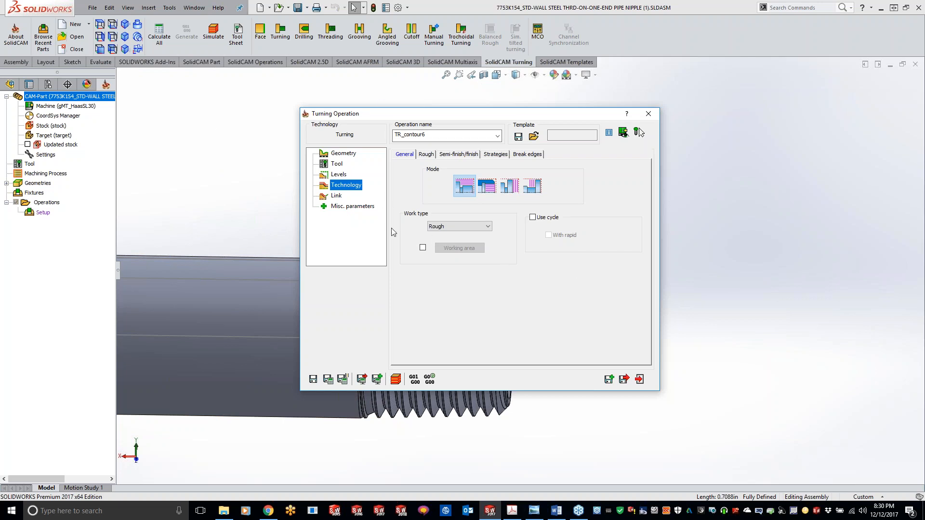
{"action": "left_click", "coordinate": [468, 227]}
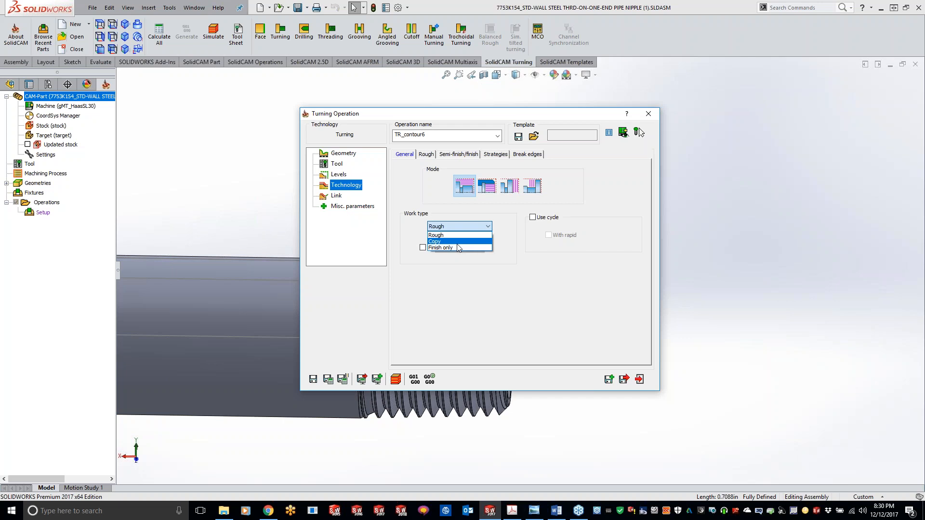
{"action": "left_click", "coordinate": [455, 250]}
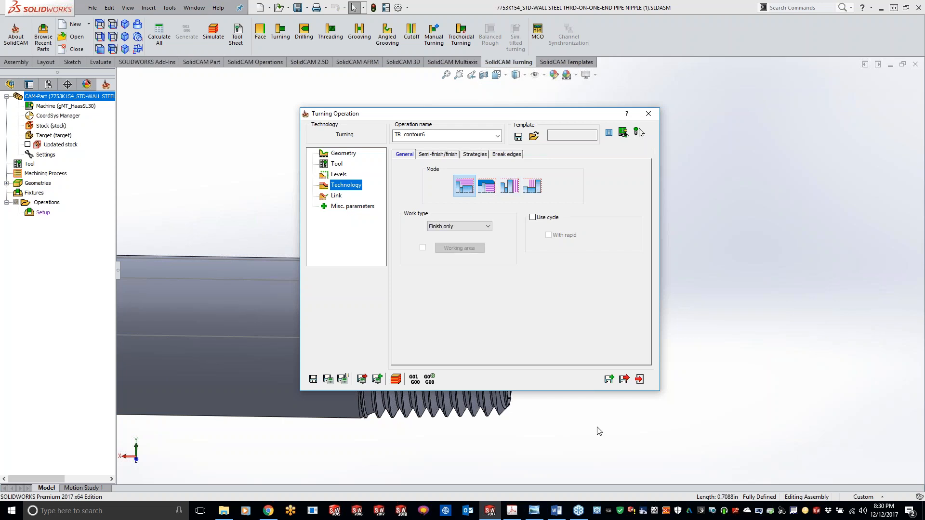
{"action": "left_click", "coordinate": [328, 379]}
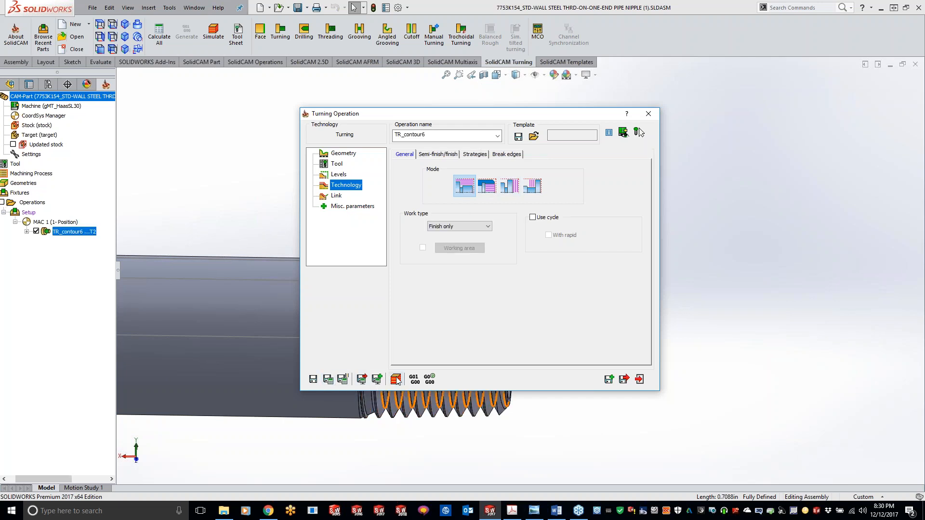
Run the turning simulation of the finish pass on the tapered contour, and close the simulation and the turning operation.
{"action": "left_click", "coordinate": [638, 132]}
{"action": "left_click", "coordinate": [96, 153]}
{"action": "middle_click_drag", "start_coordinate": [574, 179], "coordinate": [178, 277]}
{"action": "left_click", "coordinate": [65, 266]}
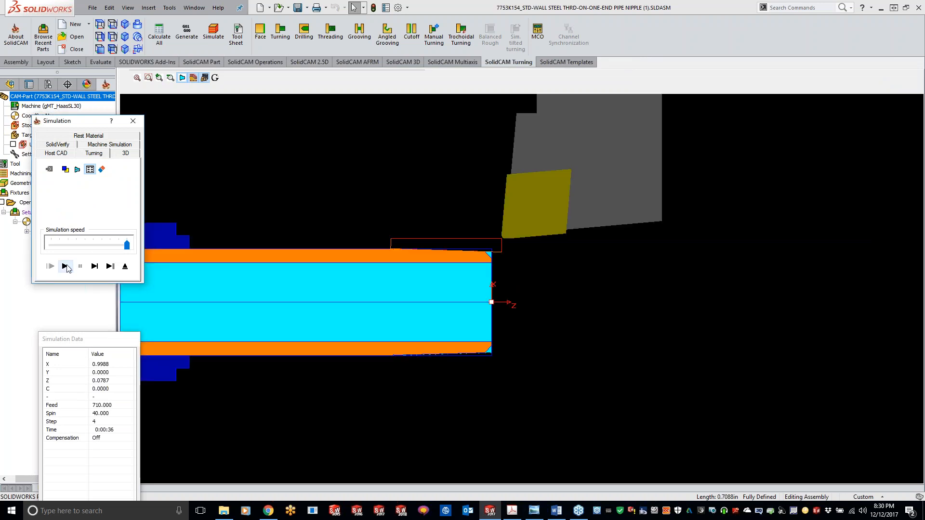
{"action": "left_click", "coordinate": [133, 121]}
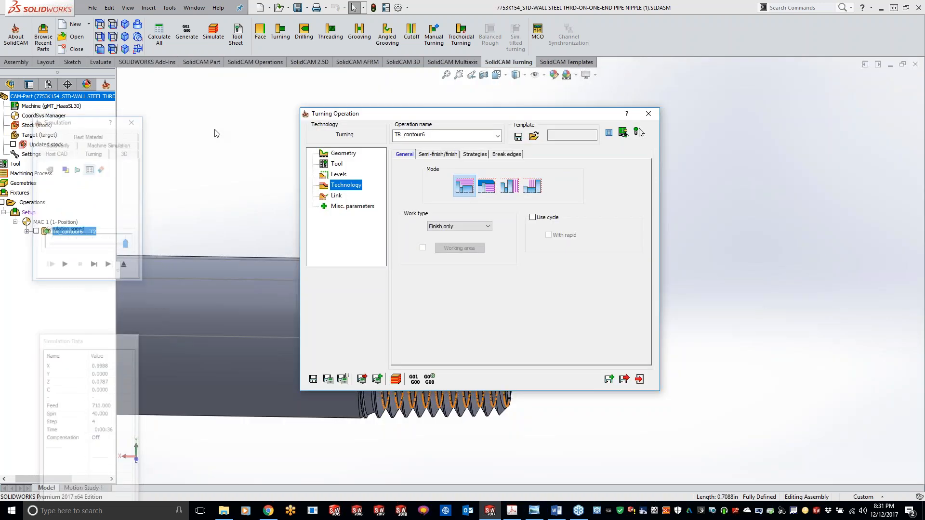
{"action": "left_click", "coordinate": [658, 118]}
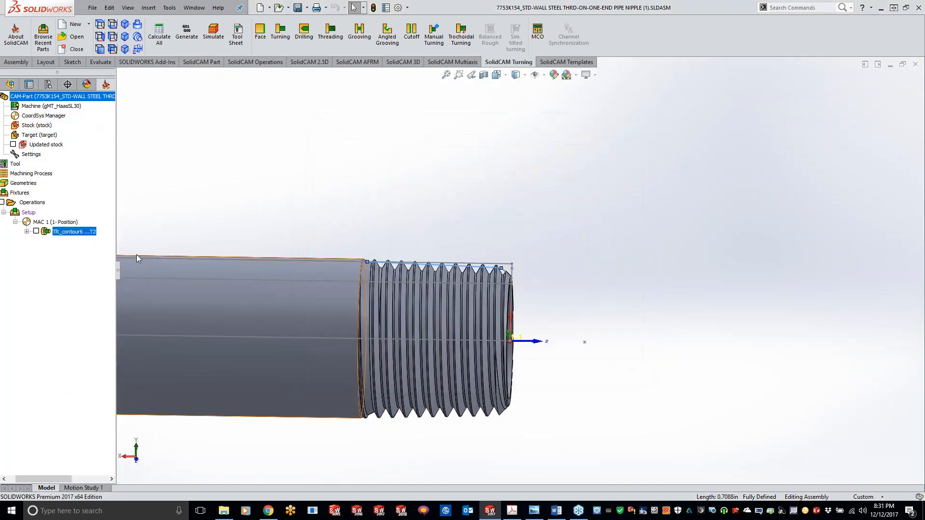
Start a threading operation and define its geometry chain from the tapered sketch line along the pipe thread.
{"action": "left_click", "coordinate": [326, 36]}
{"action": "left_click", "coordinate": [426, 178]}
{"action": "scroll", "coordinate": [534, 296], "scroll_direction": "down", "scroll_amount": 5}
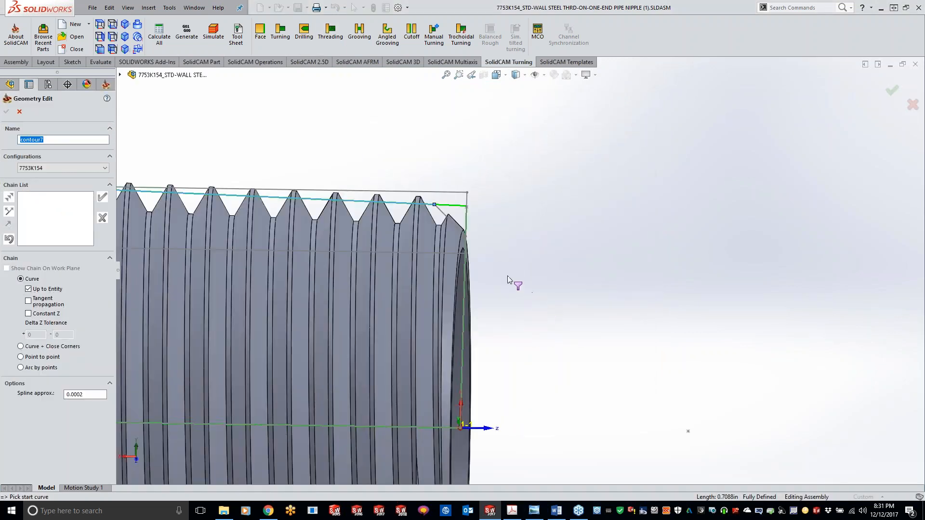
{"action": "left_click", "coordinate": [399, 206]}
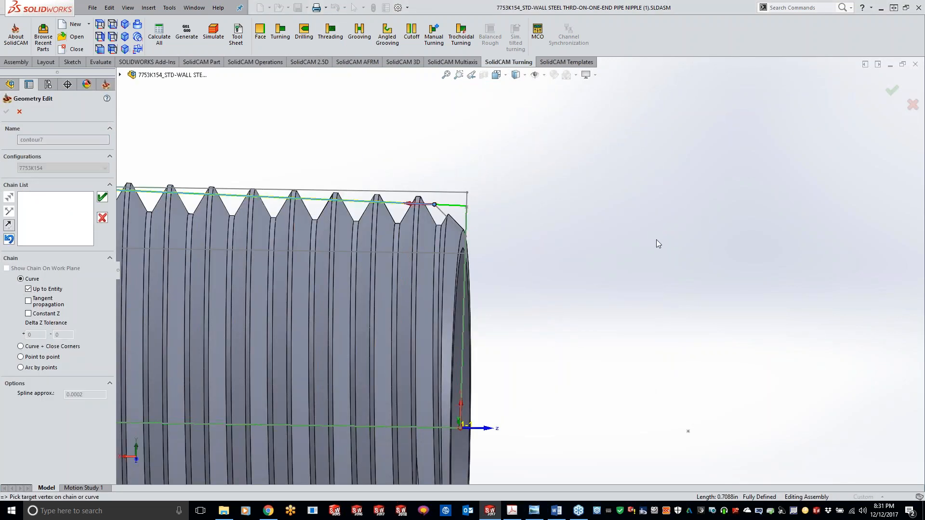
{"action": "scroll", "coordinate": [520, 272], "scroll_direction": "up", "scroll_amount": 3}
{"action": "left_click", "coordinate": [102, 197]}
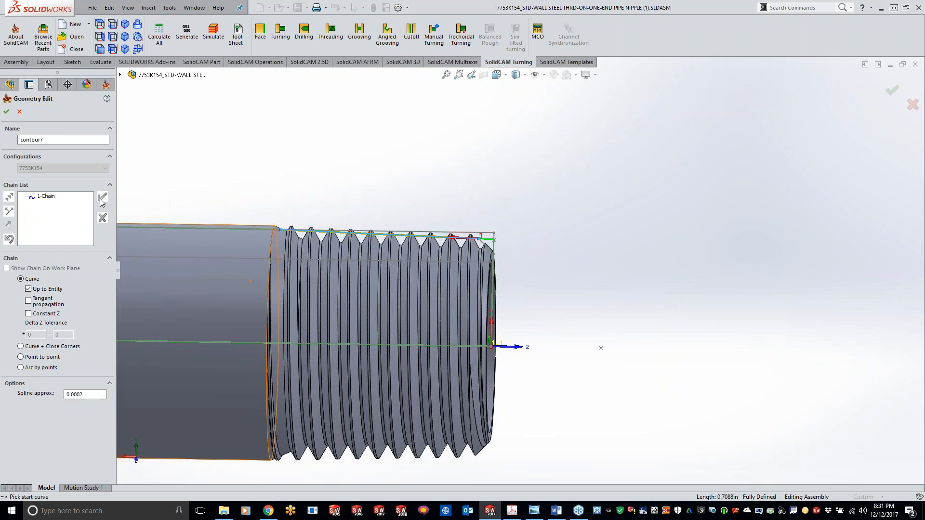
{"action": "left_click", "coordinate": [7, 112]}
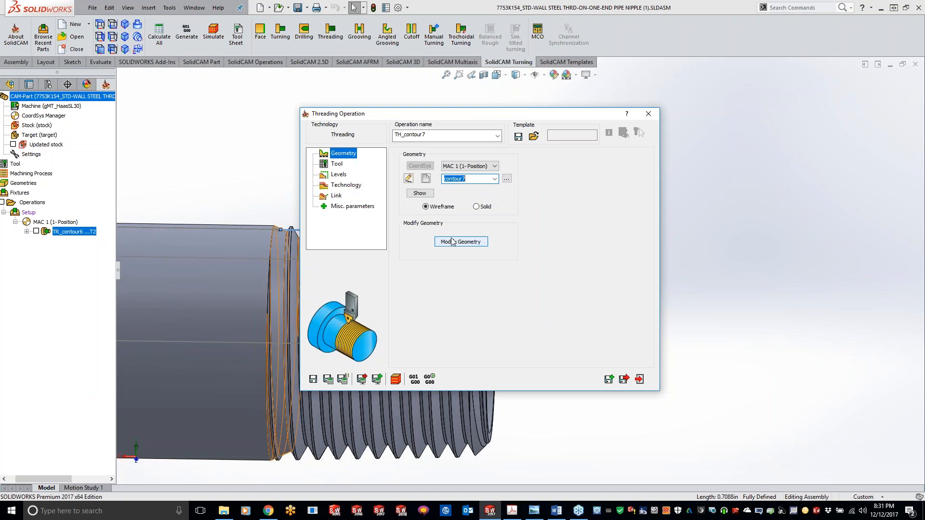
Assign external threading tool 1 from the turret to the threading operation.
{"action": "left_click", "coordinate": [338, 166]}
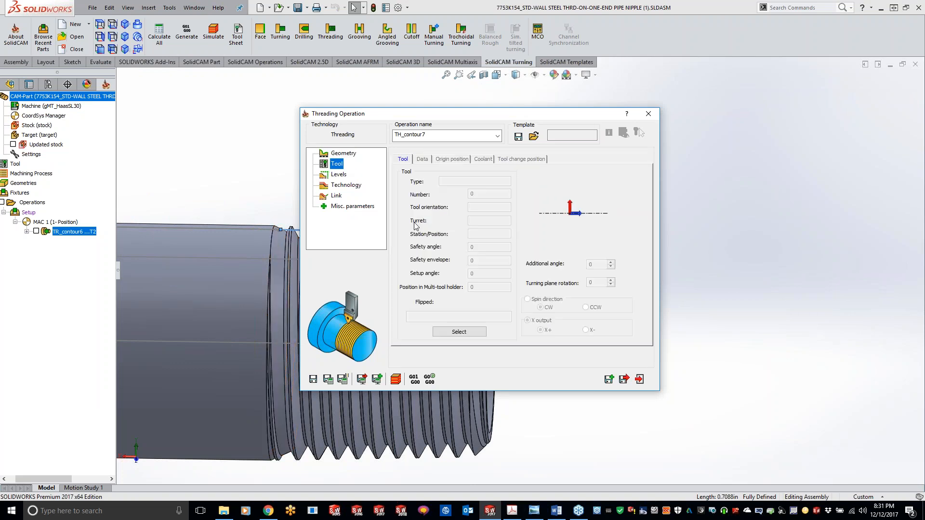
{"action": "left_click", "coordinate": [458, 332]}
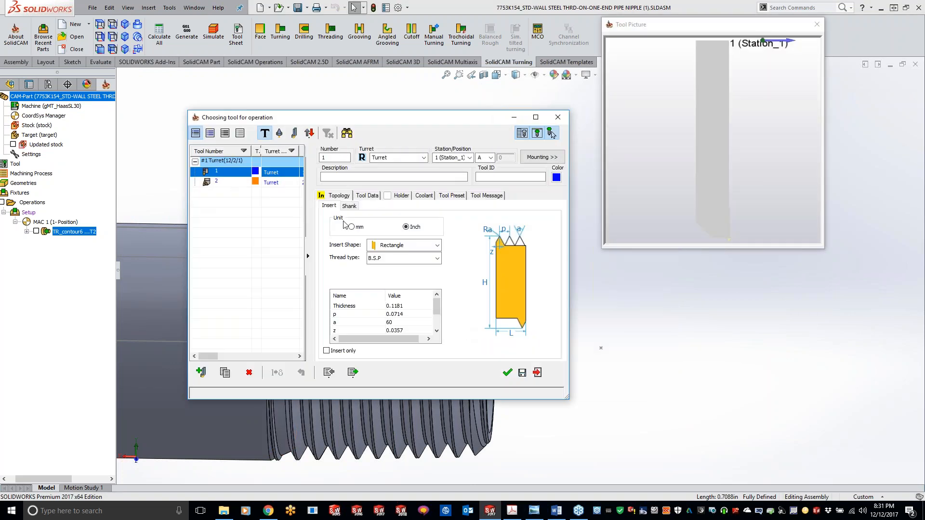
{"action": "left_click", "coordinate": [228, 183]}
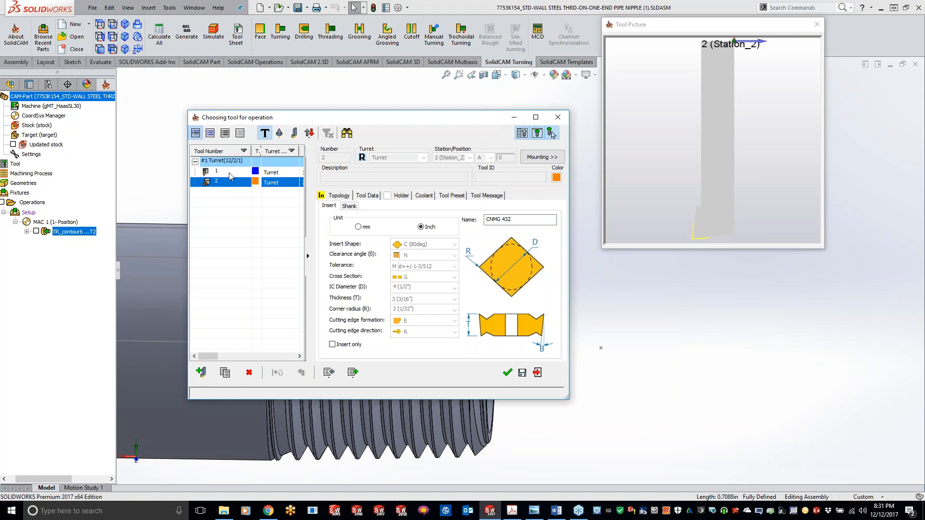
{"action": "double_click", "coordinate": [228, 172]}
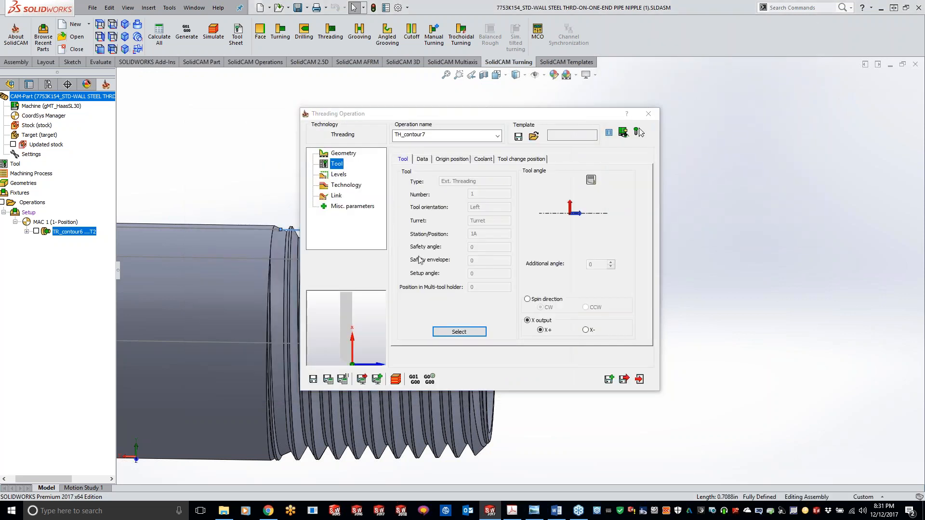
Set the threading technology's step down to 0.05 and the minimum step down to 0.05.
{"action": "left_click", "coordinate": [339, 175]}
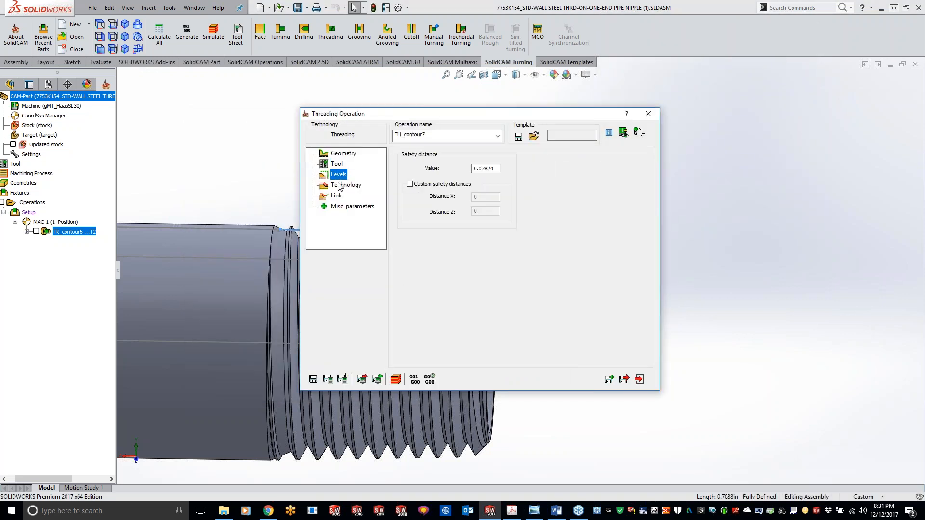
{"action": "left_click", "coordinate": [340, 186]}
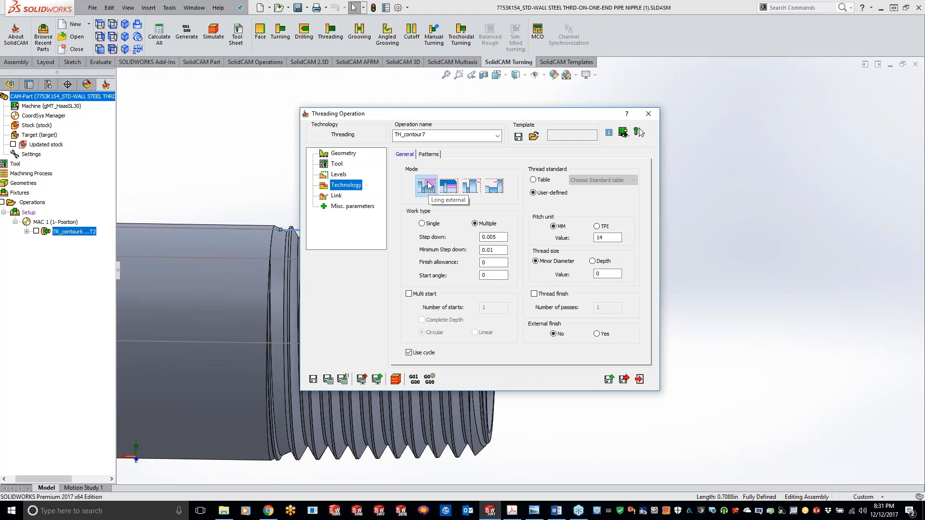
{"action": "left_click", "coordinate": [491, 236]}
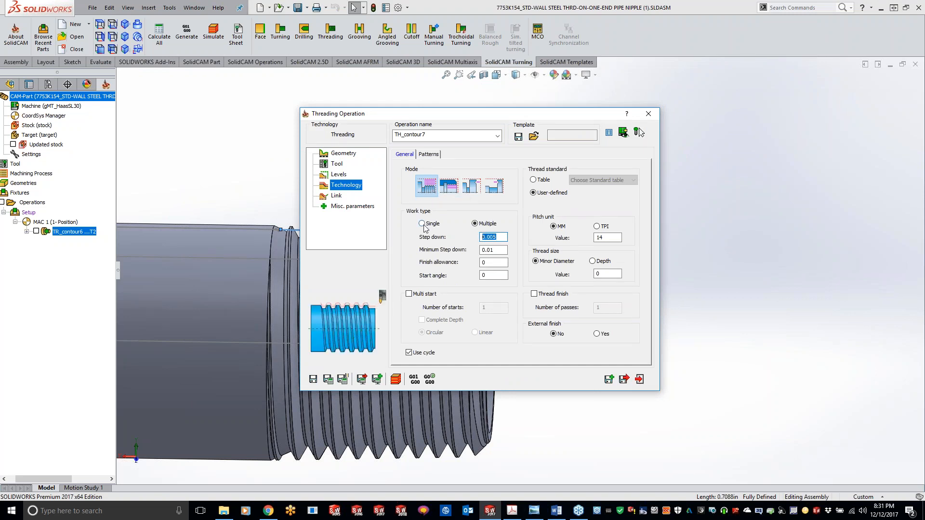
{"action": "type", "text": ".05"}
{"action": "key", "text": "Tab"}
{"action": "type", "text": ".05"}
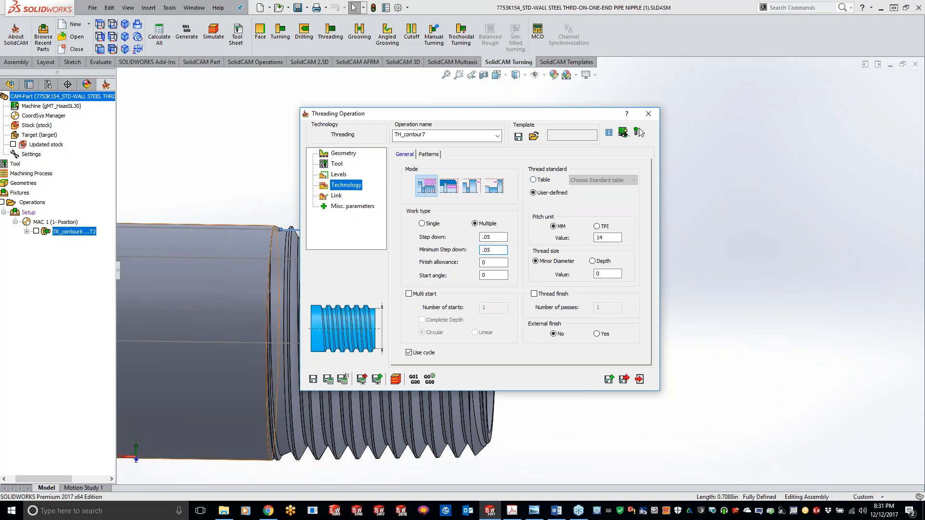
Enable Thread finish with 1 pass and set External finish to Yes for the threading operation.
{"action": "left_click", "coordinate": [639, 129]}
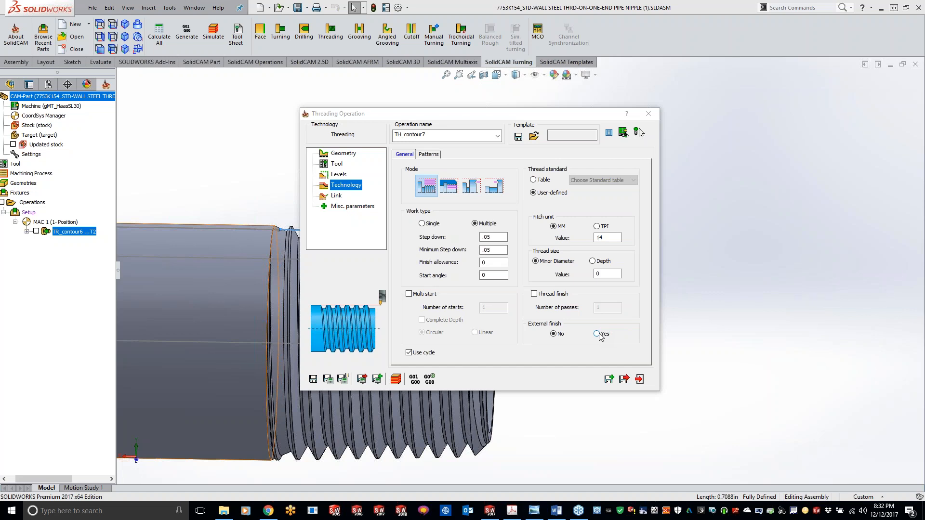
{"action": "left_click", "coordinate": [535, 294]}
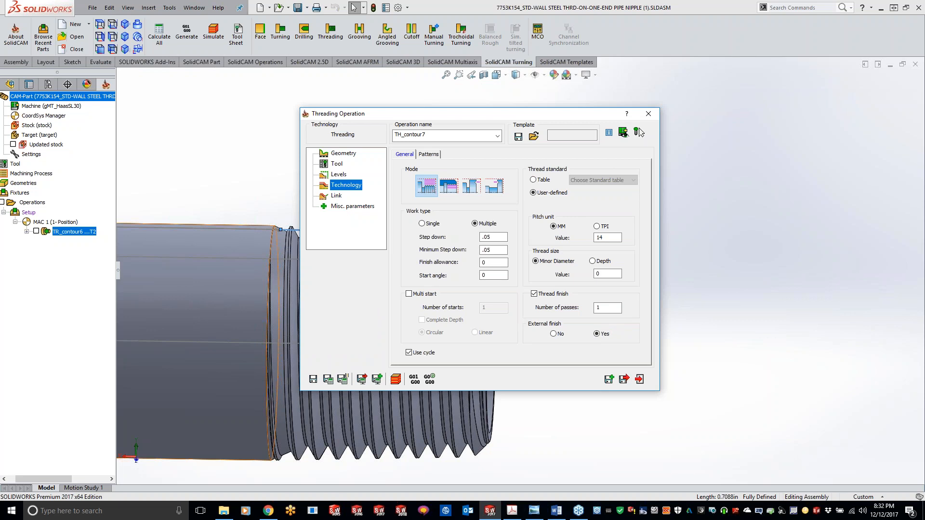
{"action": "left_click", "coordinate": [639, 129]}
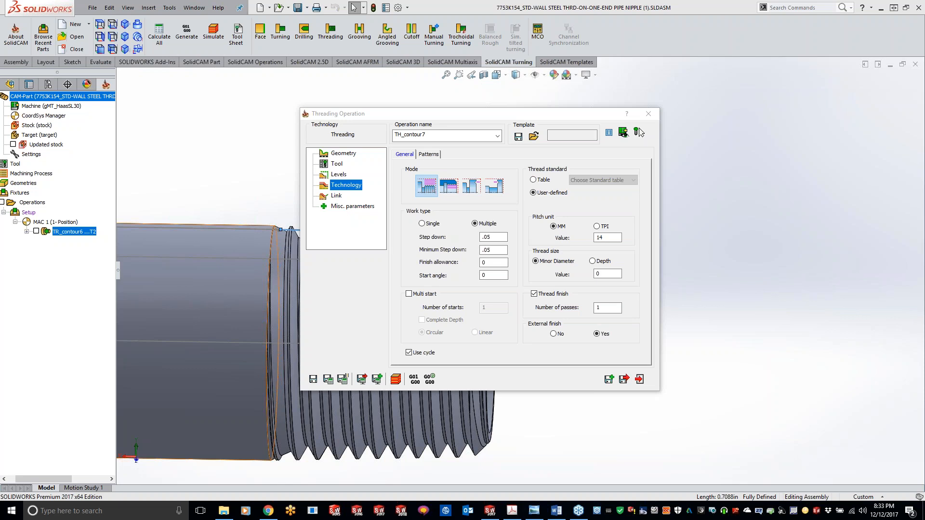
{"action": "mouse_move", "coordinate": [599, 337]}
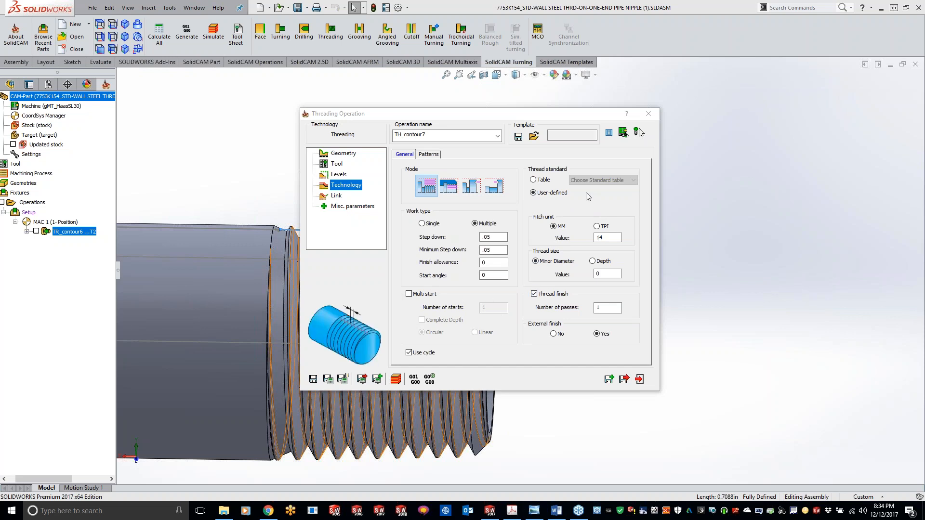
Set the thread standard from the B.S.P table to the 1/2 x 14 thread.
{"action": "left_click", "coordinate": [533, 181]}
{"action": "left_click", "coordinate": [588, 180]}
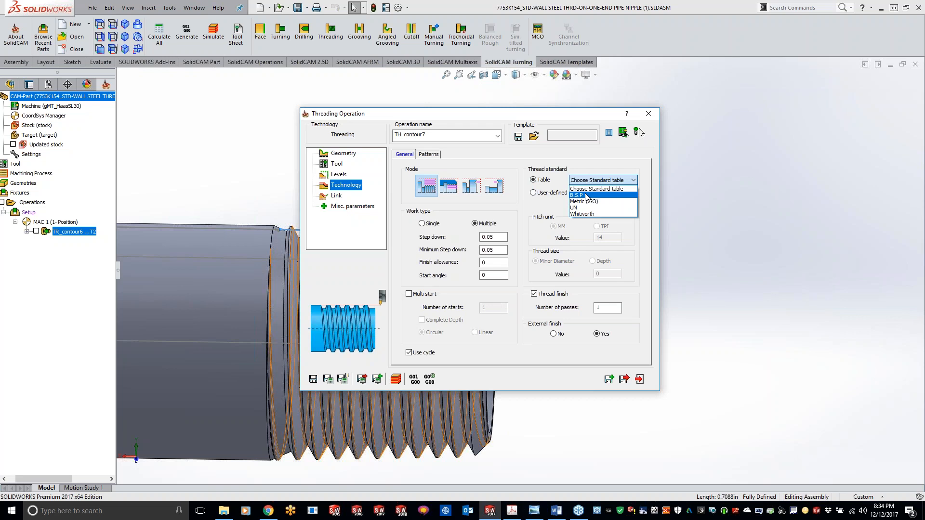
{"action": "left_click", "coordinate": [586, 195]}
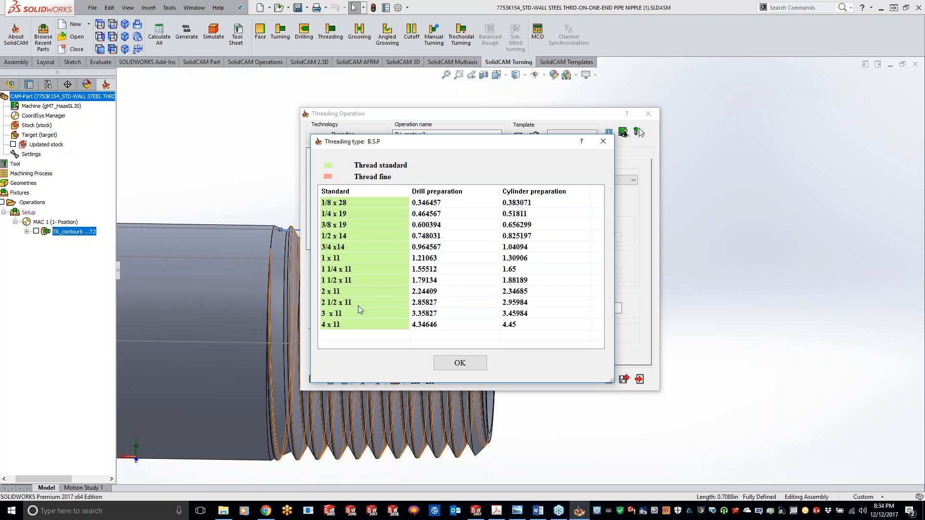
{"action": "left_click", "coordinate": [353, 236]}
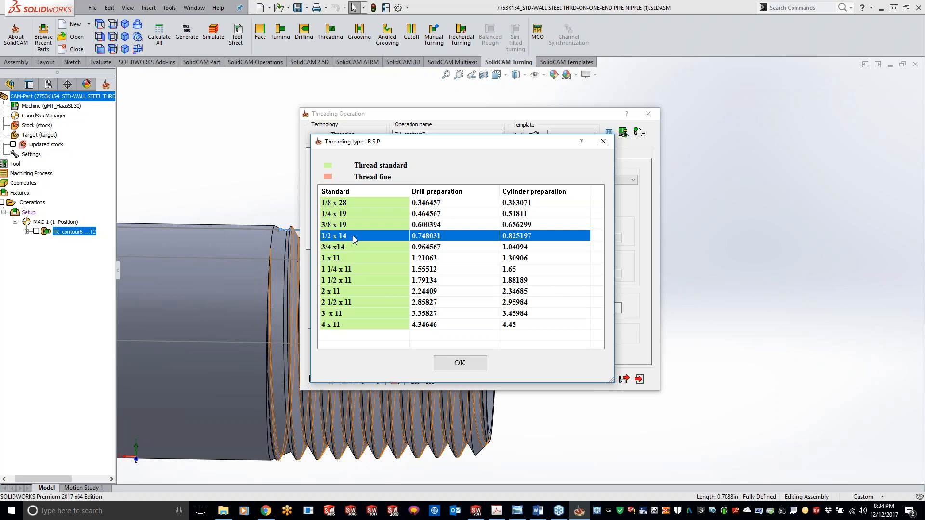
{"action": "left_click", "coordinate": [469, 365]}
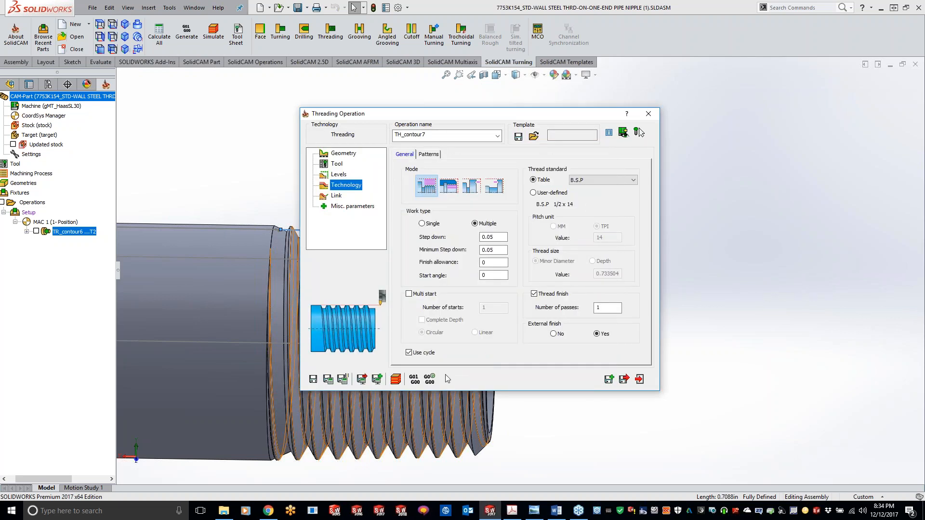
Change the threading work type to Single, and save and calculate the operation.
{"action": "left_click", "coordinate": [422, 223]}
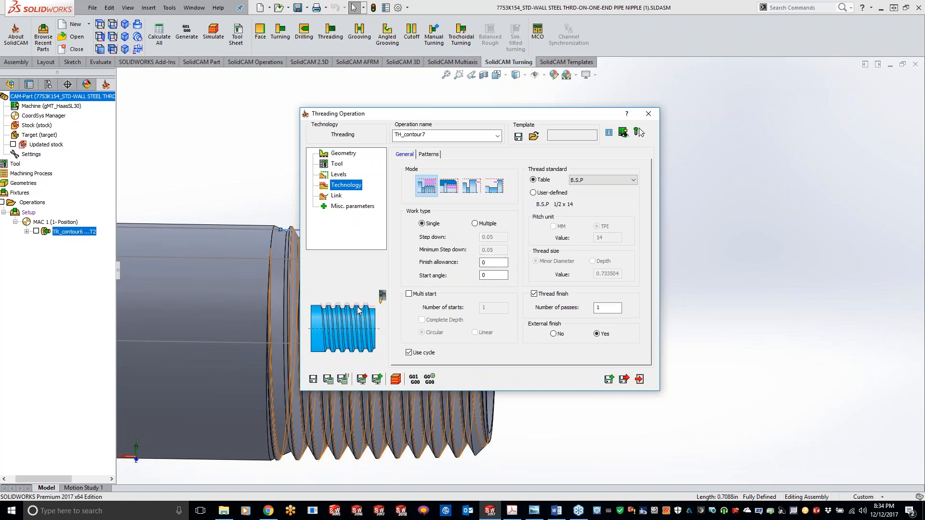
{"action": "left_click", "coordinate": [329, 381]}
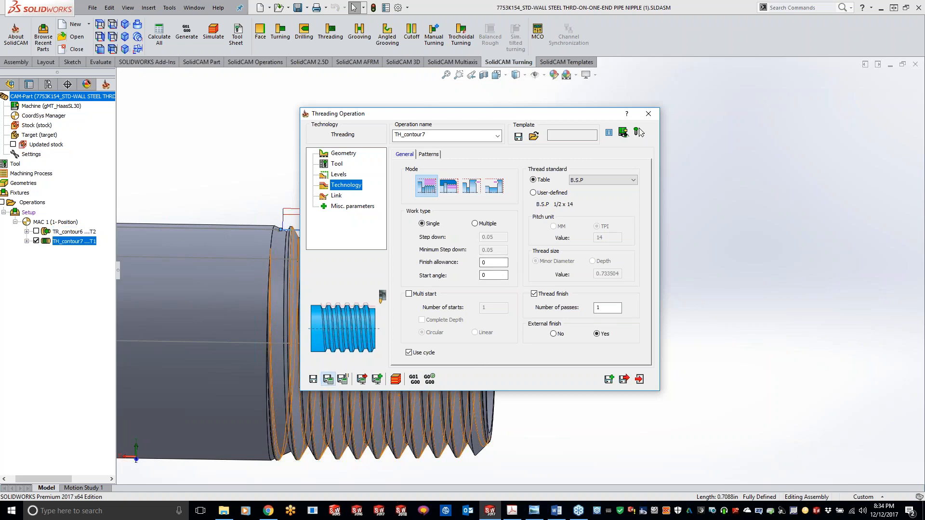
Review the B.S.P thread table and the available standards, and switch the thread standard to User-defined.
{"action": "left_click", "coordinate": [593, 186]}
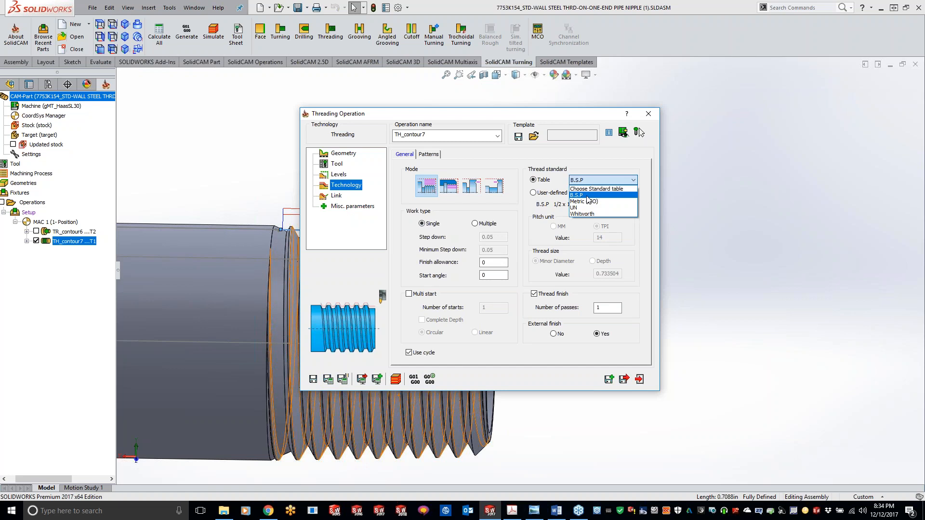
{"action": "left_click", "coordinate": [589, 198]}
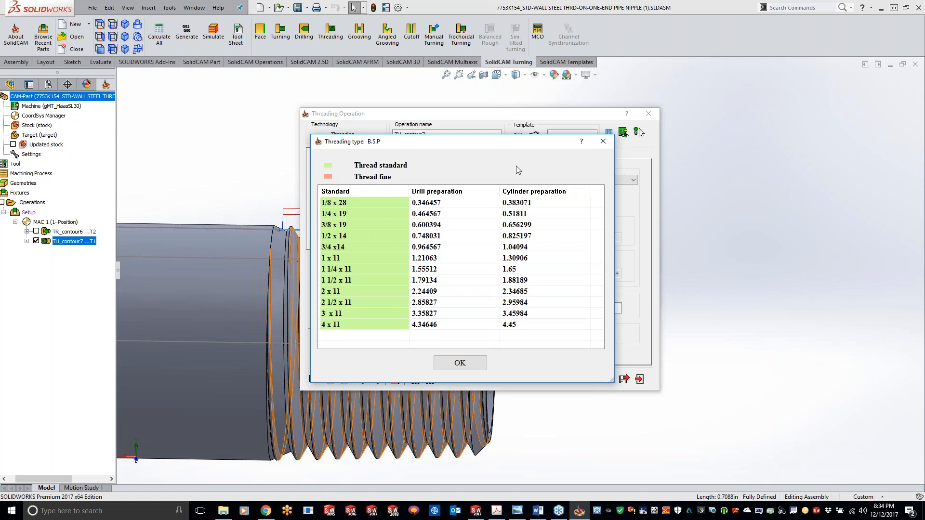
{"action": "left_click", "coordinate": [602, 143]}
{"action": "left_click", "coordinate": [600, 180]}
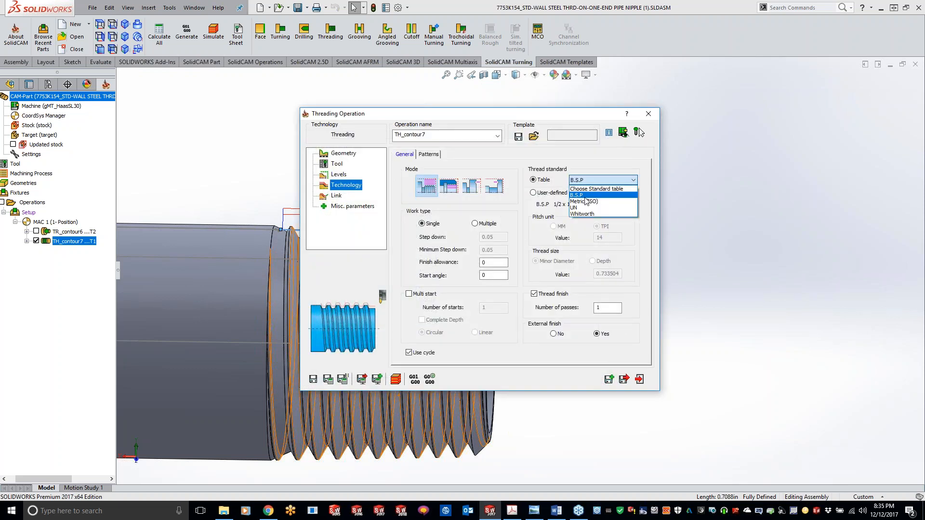
{"action": "left_click", "coordinate": [756, 212]}
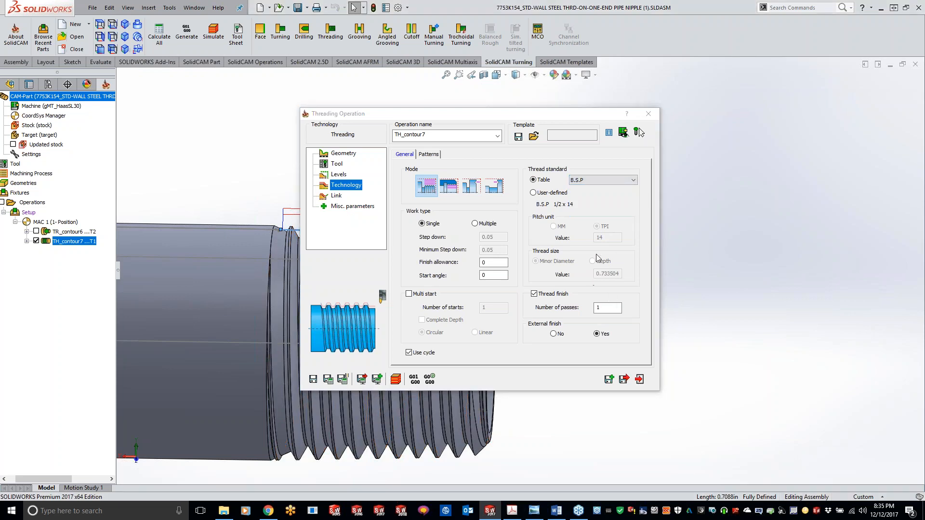
{"action": "left_click", "coordinate": [533, 193]}
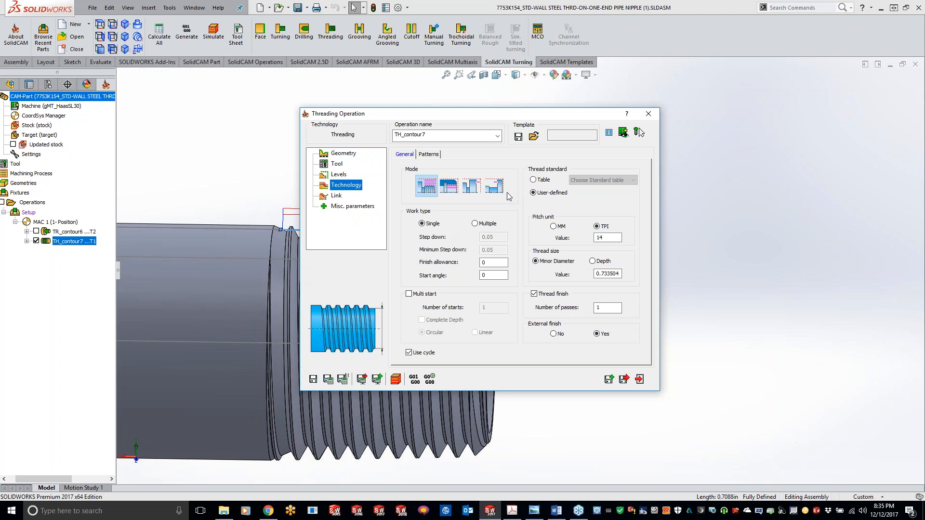
Try thread cutting pattern 2 and switch back to pattern 1.
{"action": "left_click", "coordinate": [430, 154]}
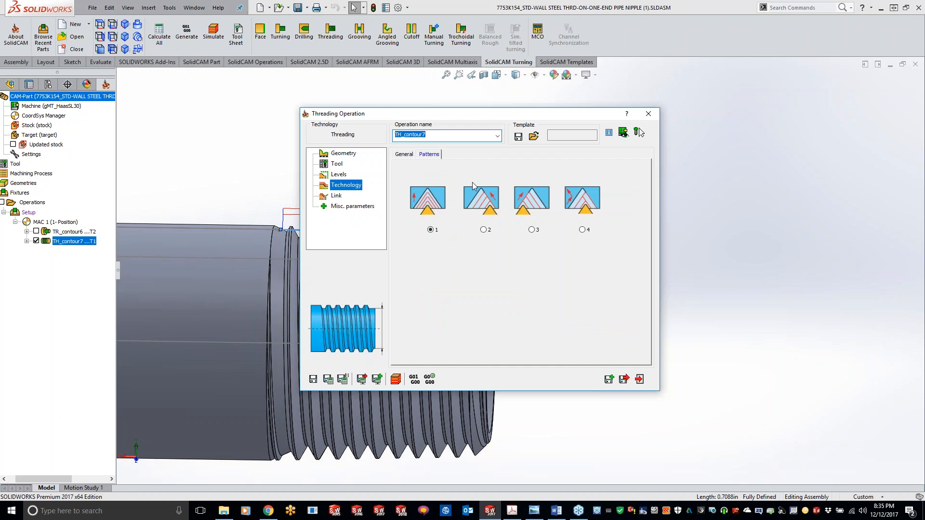
{"action": "left_click", "coordinate": [484, 229]}
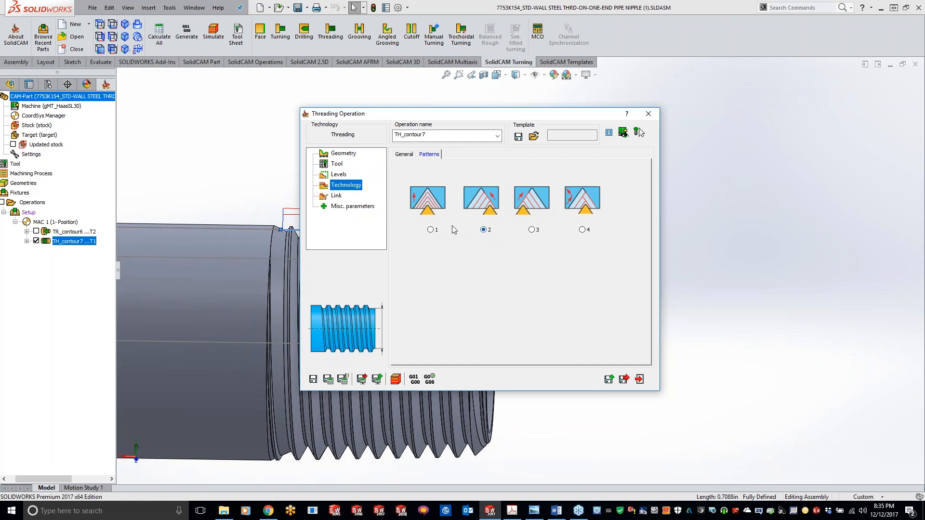
{"action": "left_click", "coordinate": [431, 230]}
{"action": "left_click", "coordinate": [405, 154]}
Save and calculate the threading operation, and step through its thread passes in the Turning simulation.
{"action": "left_click", "coordinate": [328, 379]}
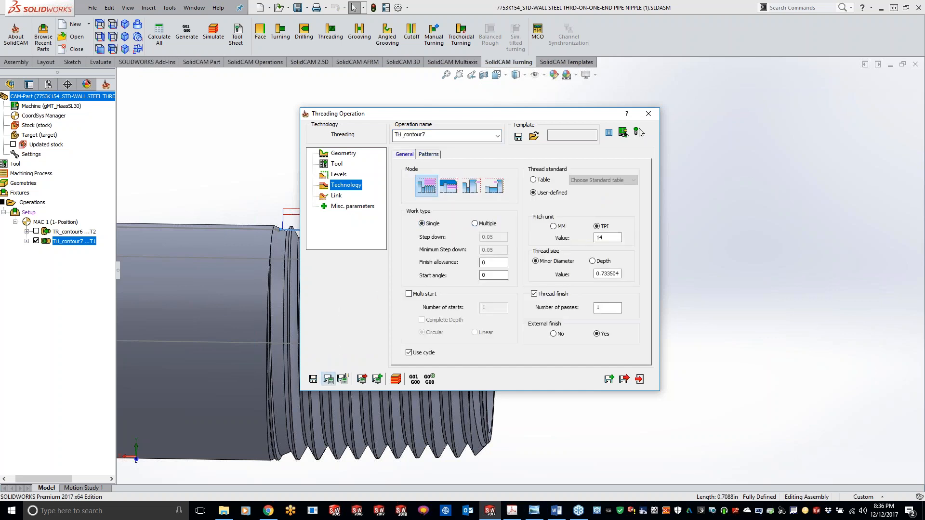
{"action": "left_click", "coordinate": [396, 379]}
{"action": "left_click", "coordinate": [125, 153]}
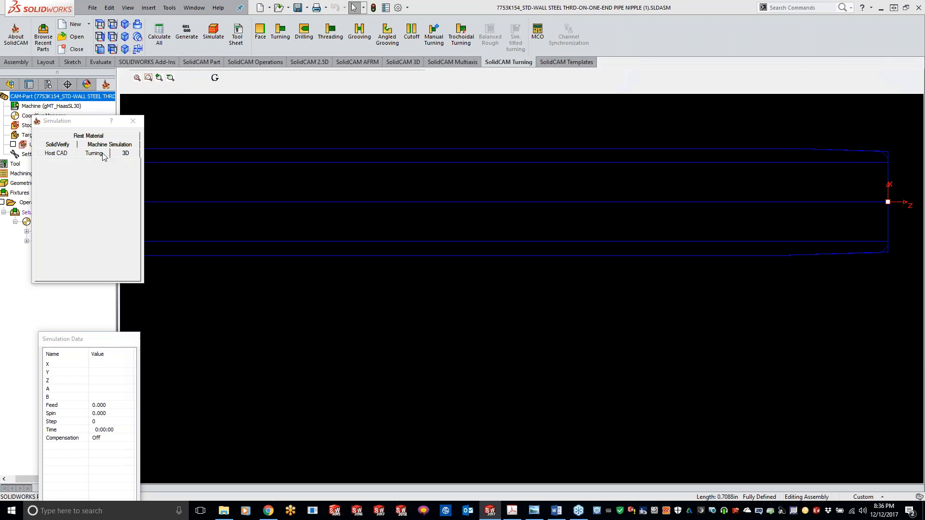
{"action": "scroll", "coordinate": [490, 278], "scroll_direction": "up", "scroll_amount": 5}
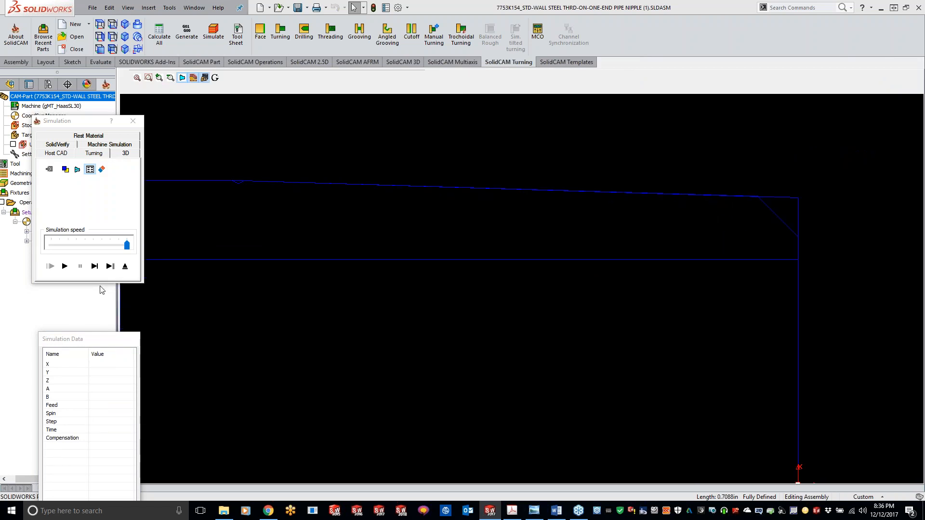
{"action": "left_click", "coordinate": [94, 266]}
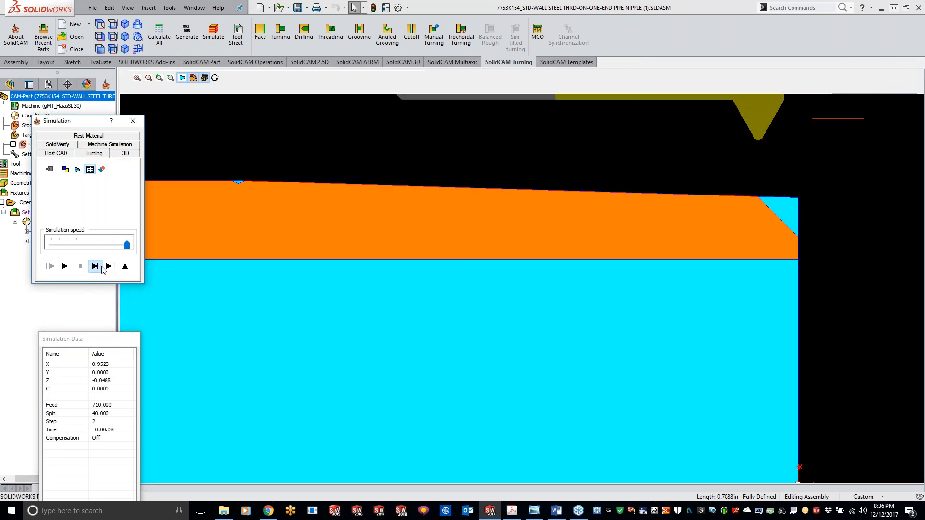
{"action": "left_click", "coordinate": [102, 269]}
{"action": "left_click", "coordinate": [101, 267]}
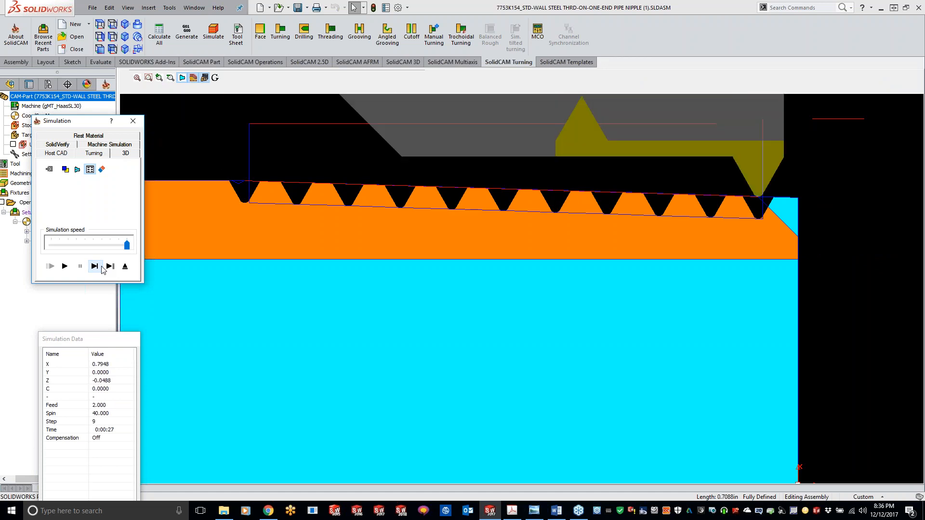
{"action": "left_click", "coordinate": [101, 266]}
{"action": "left_click", "coordinate": [102, 267]}
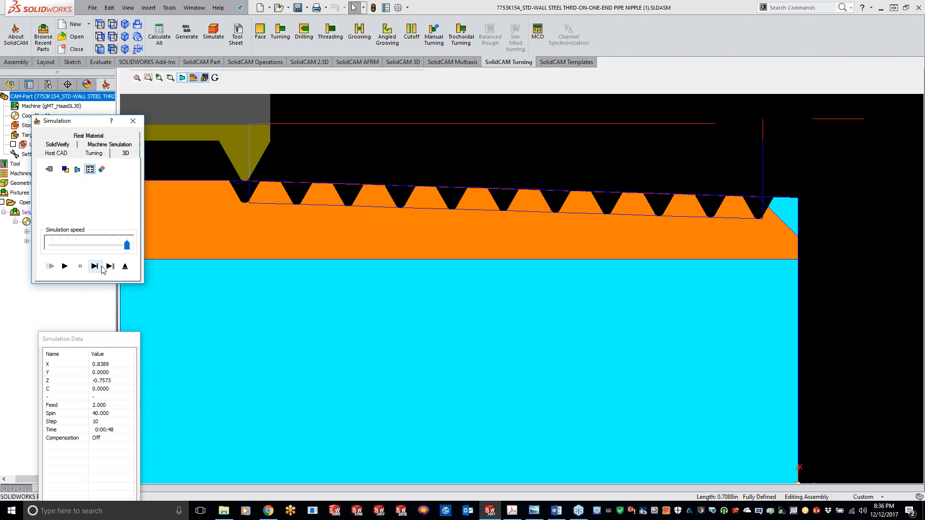
{"action": "left_click", "coordinate": [102, 266]}
{"action": "left_click", "coordinate": [101, 266]}
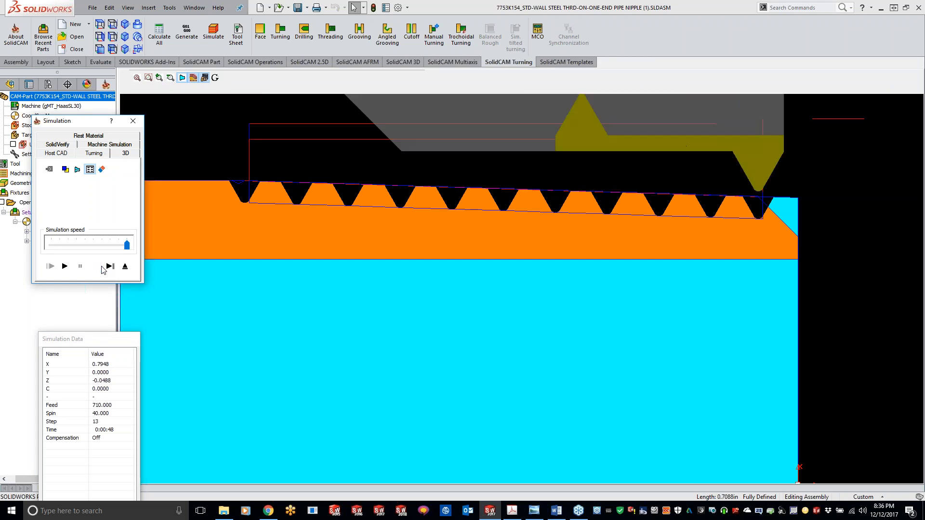
{"action": "left_click", "coordinate": [102, 267]}
{"action": "left_click", "coordinate": [102, 267]}
{"action": "left_click", "coordinate": [101, 267]}
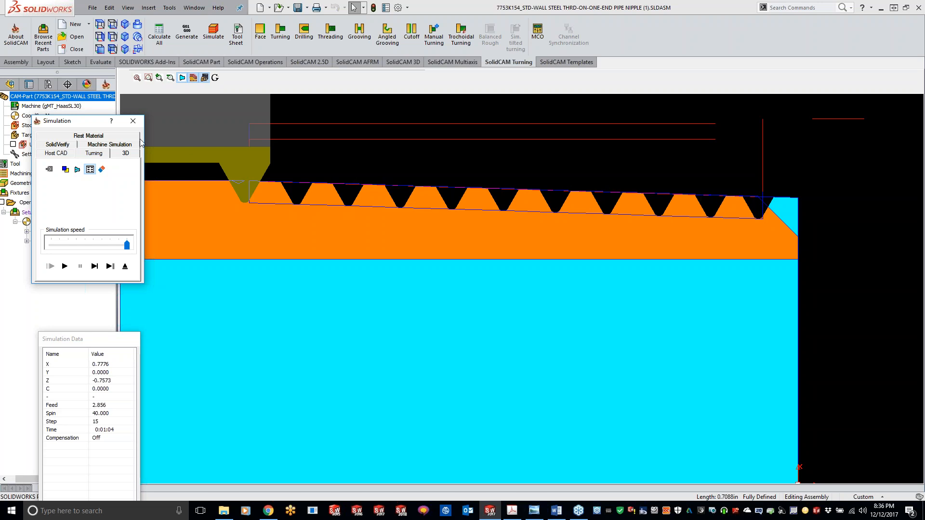
{"action": "left_click", "coordinate": [133, 122]}
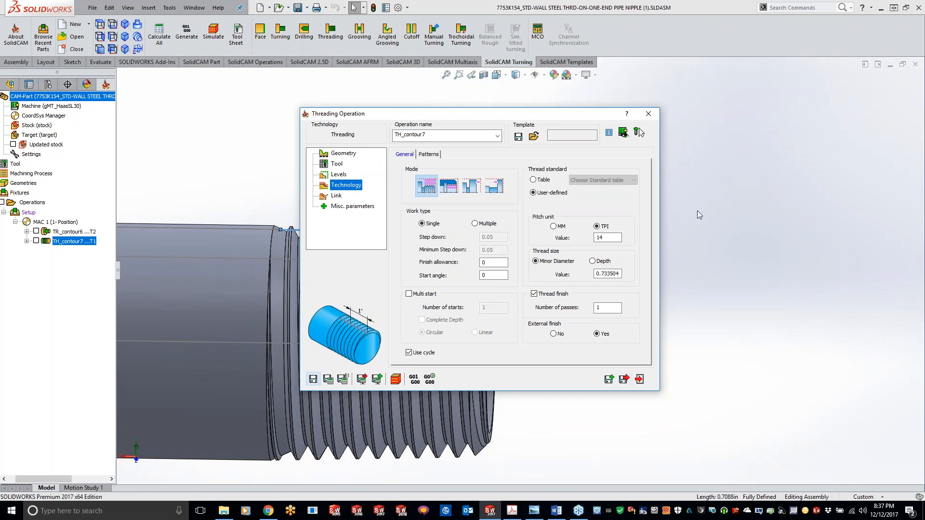
Reopen and close the threading operation's simulation, and exit the TH_contour7 operation.
{"action": "left_click", "coordinate": [394, 380]}
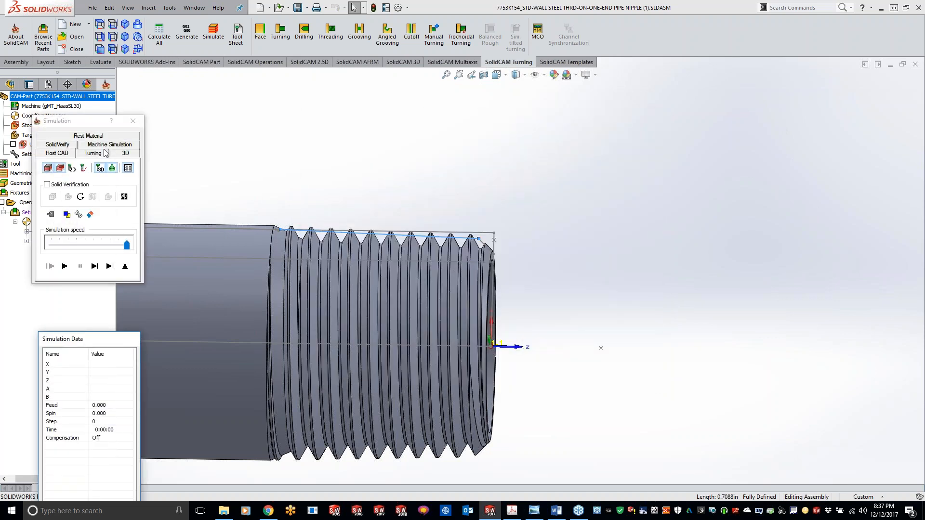
{"action": "left_click", "coordinate": [133, 121]}
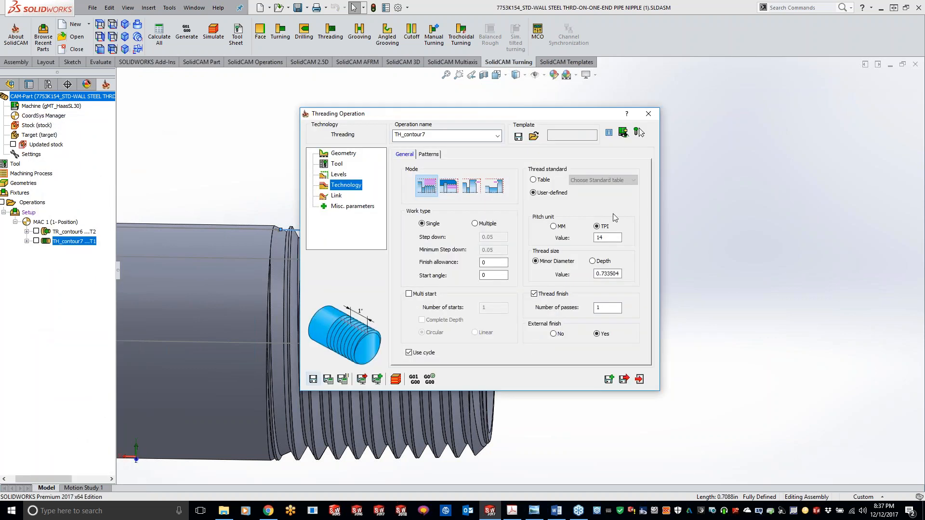
{"action": "left_click", "coordinate": [640, 380]}
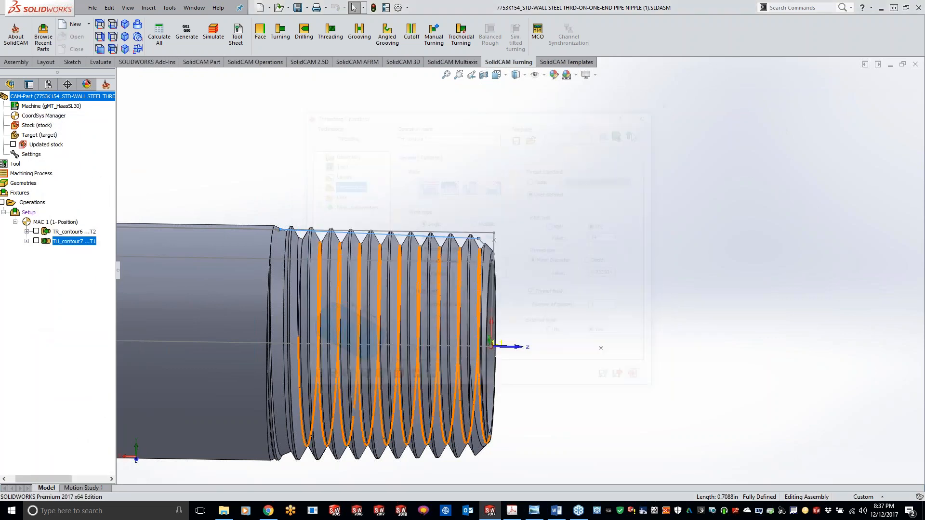
Start a new threading operation and set its thread cutting pattern to 2.
{"action": "left_click", "coordinate": [324, 38]}
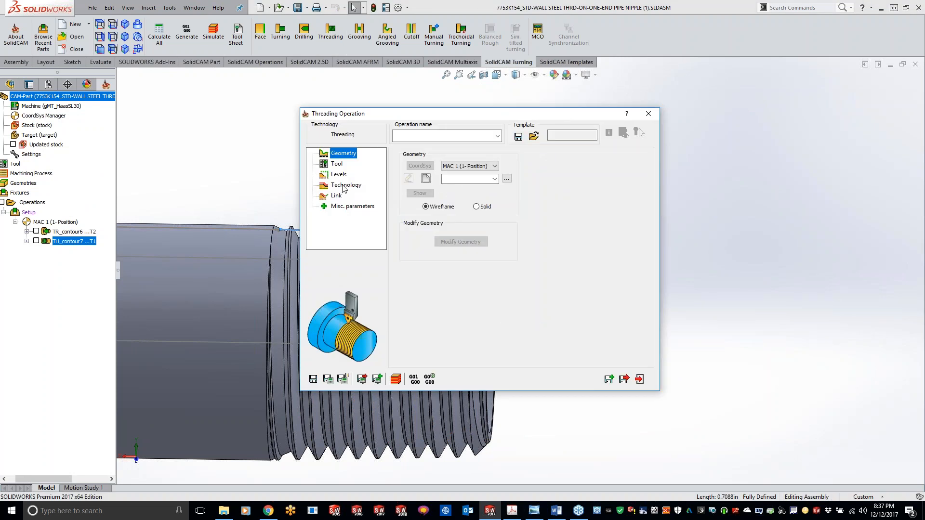
{"action": "left_click", "coordinate": [344, 186]}
{"action": "left_click", "coordinate": [428, 154]}
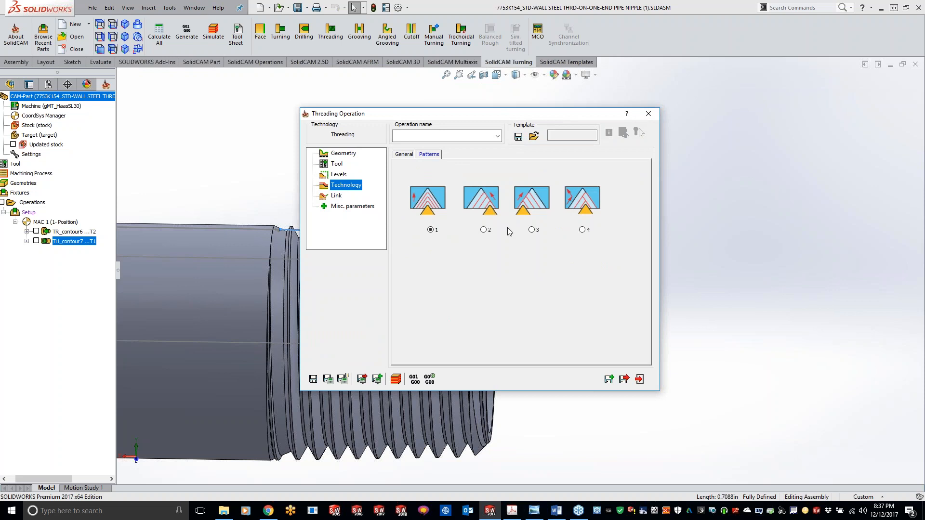
{"action": "left_click", "coordinate": [484, 230]}
Save the new threading operation as the template "kevcam threading left to right" without tool data, and close the operation.
{"action": "left_click", "coordinate": [534, 136]}
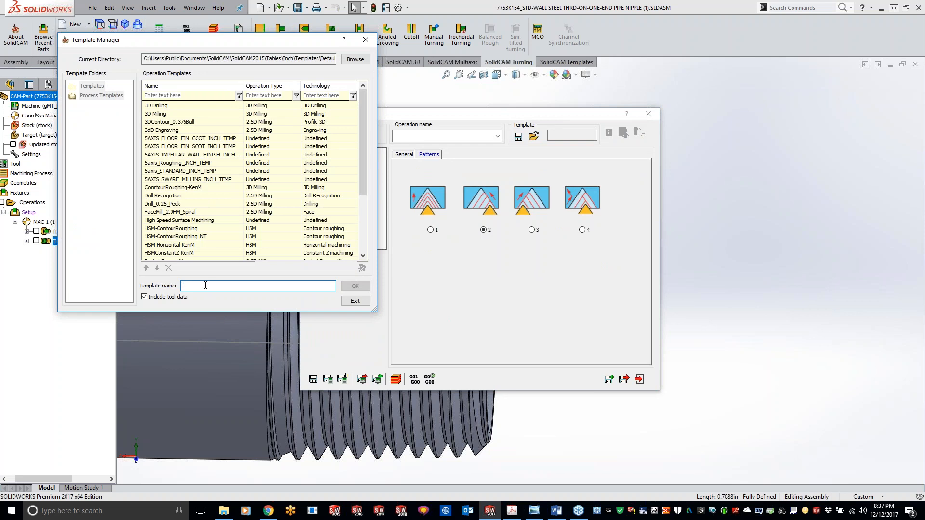
{"action": "type", "text": "kevcam threading left to right"}
{"action": "left_click", "coordinate": [144, 297]}
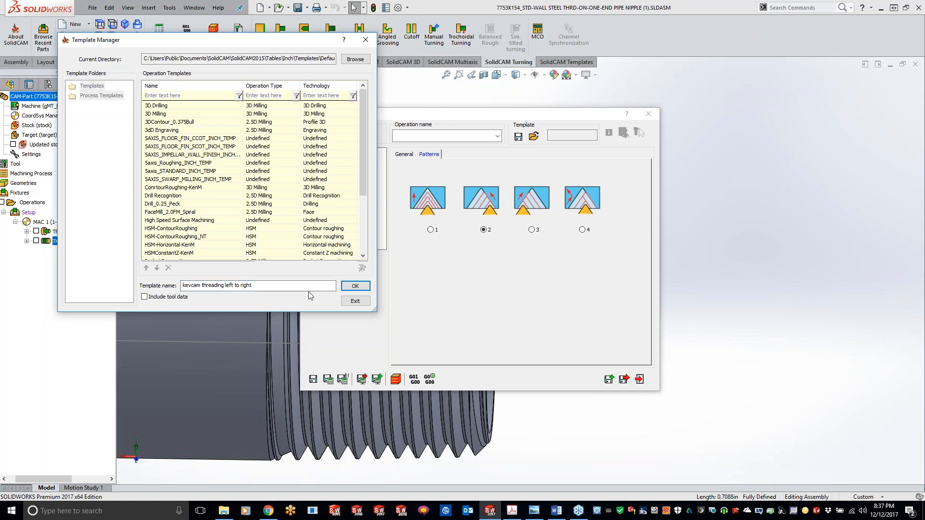
{"action": "left_click", "coordinate": [355, 286]}
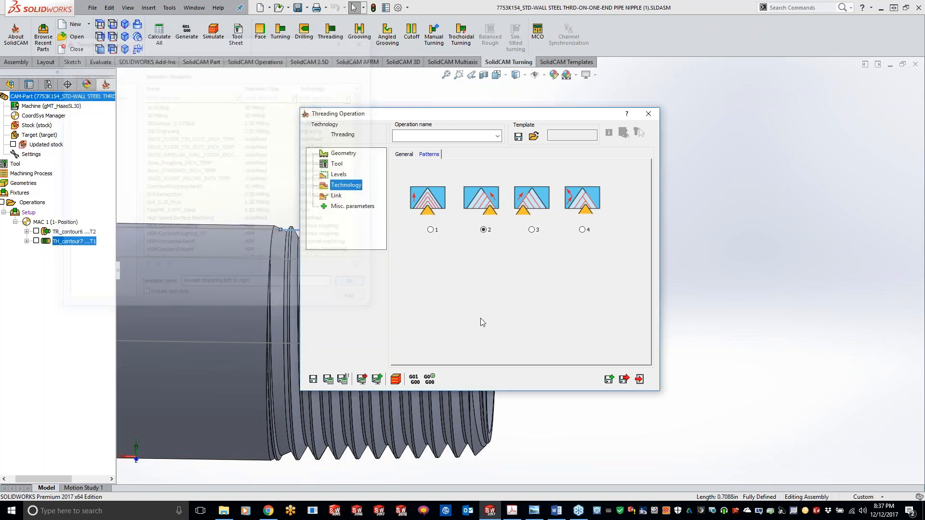
{"action": "left_click", "coordinate": [649, 114]}
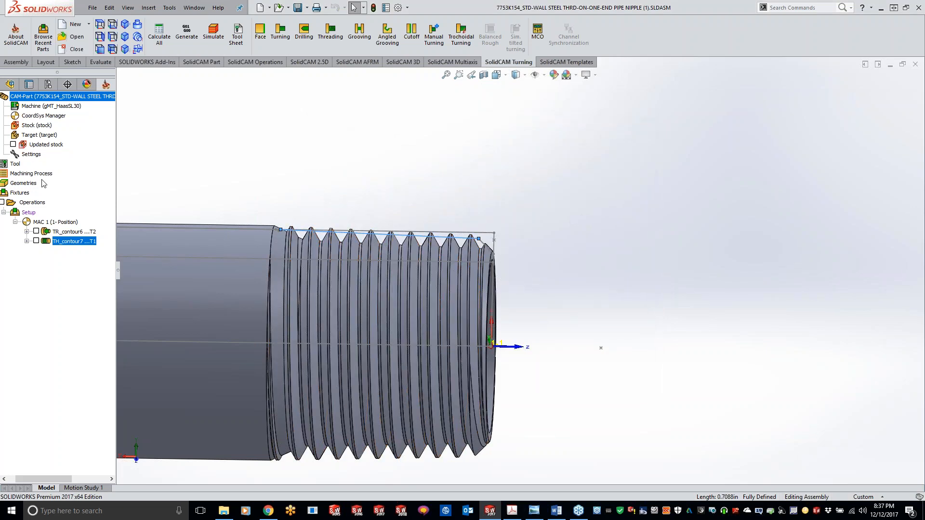
In the part settings, make "kevcam threading left to right" the default template for turning Threading operations.
{"action": "double_click", "coordinate": [31, 155]}
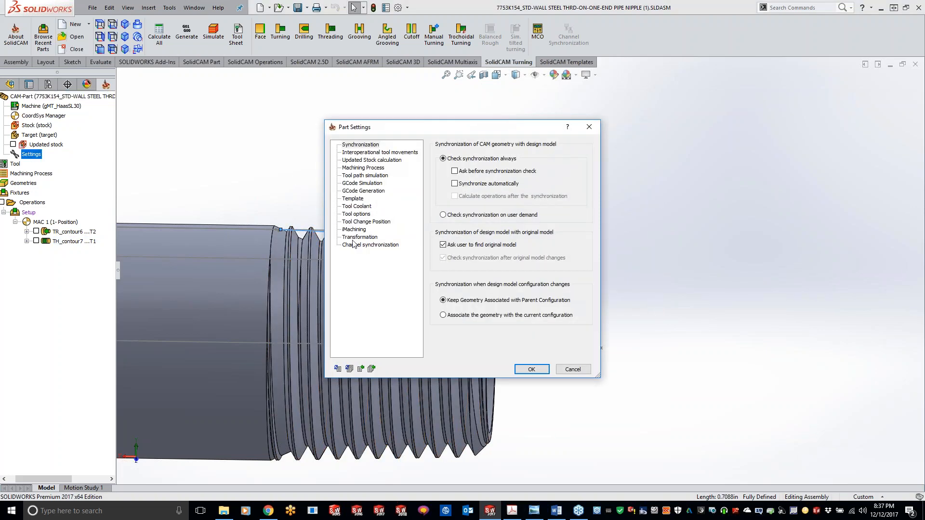
{"action": "left_click", "coordinate": [353, 199]}
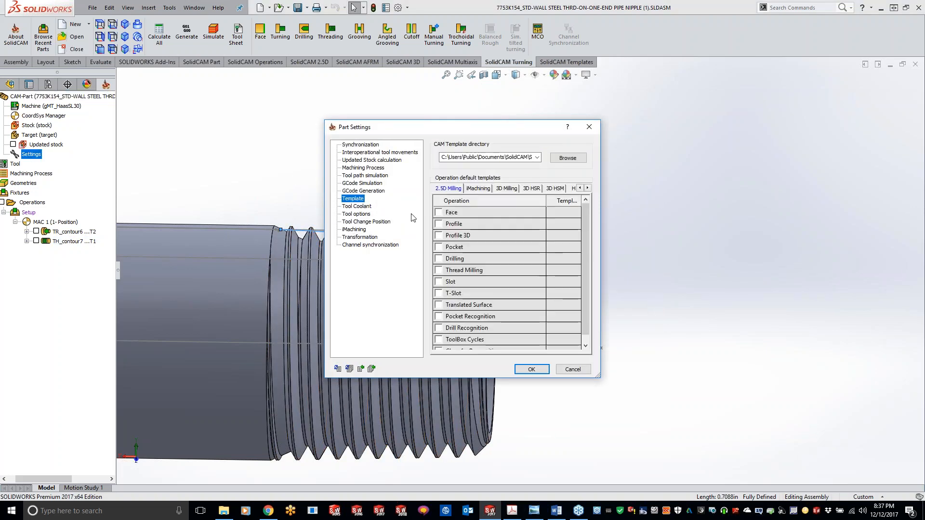
{"action": "left_click", "coordinate": [588, 188]}
{"action": "left_click", "coordinate": [587, 188]}
{"action": "left_click", "coordinate": [587, 188]}
{"action": "left_click", "coordinate": [587, 188]}
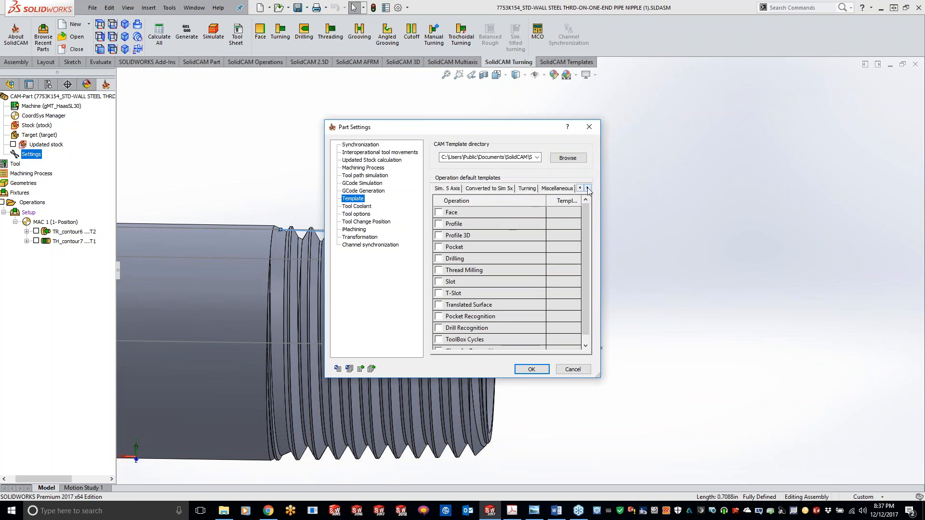
{"action": "left_click", "coordinate": [526, 188]}
{"action": "left_click", "coordinate": [439, 247]}
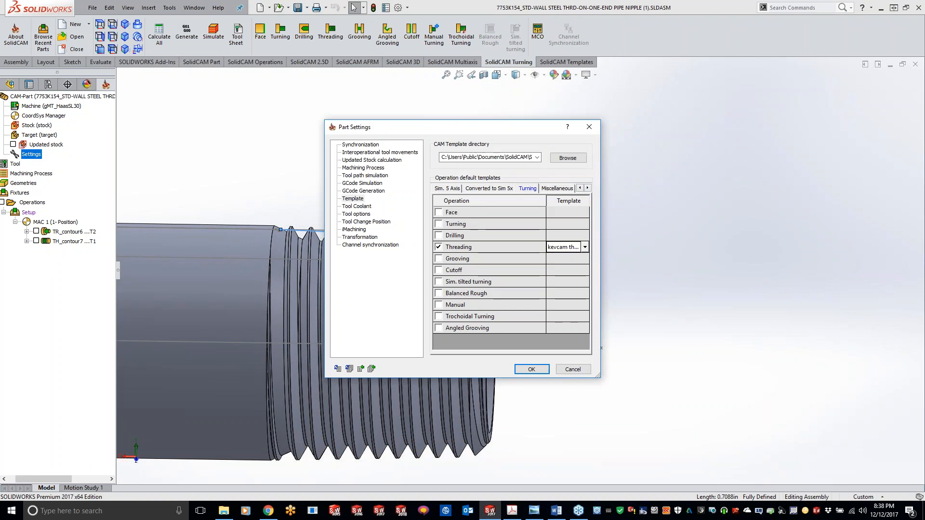
{"action": "left_click", "coordinate": [534, 371]}
Start a new threading operation to check the technology values and cutting pattern from the default template, and close it.
{"action": "right_click", "coordinate": [69, 242]}
{"action": "left_click", "coordinate": [355, 165]}
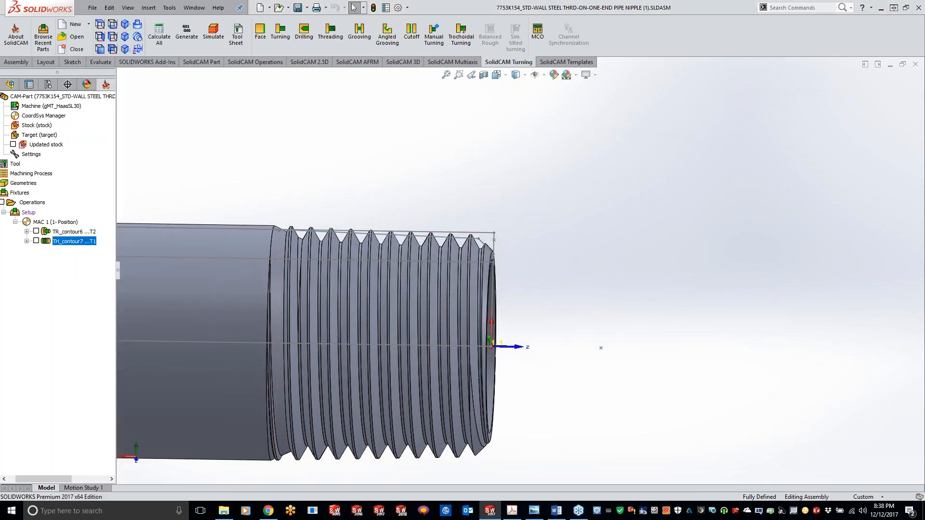
{"action": "left_click", "coordinate": [328, 39]}
{"action": "left_click", "coordinate": [346, 185]}
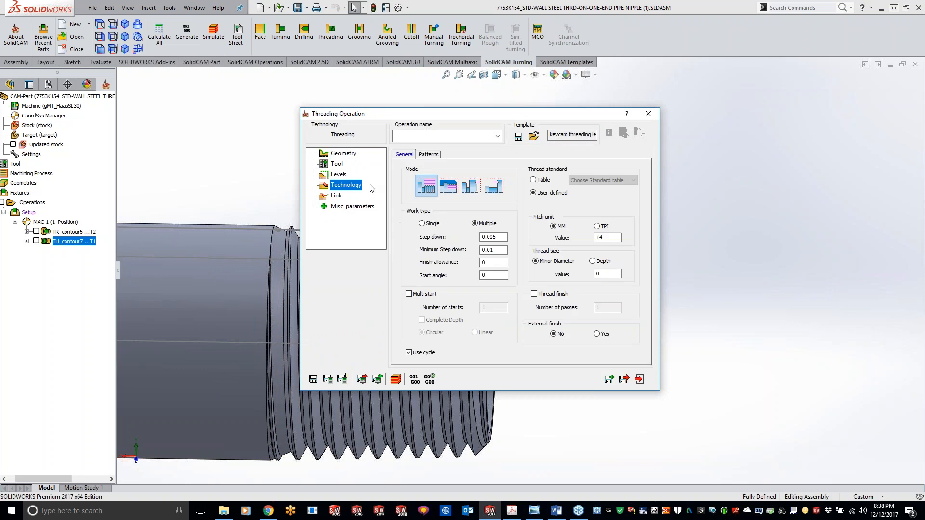
{"action": "left_click", "coordinate": [429, 154]}
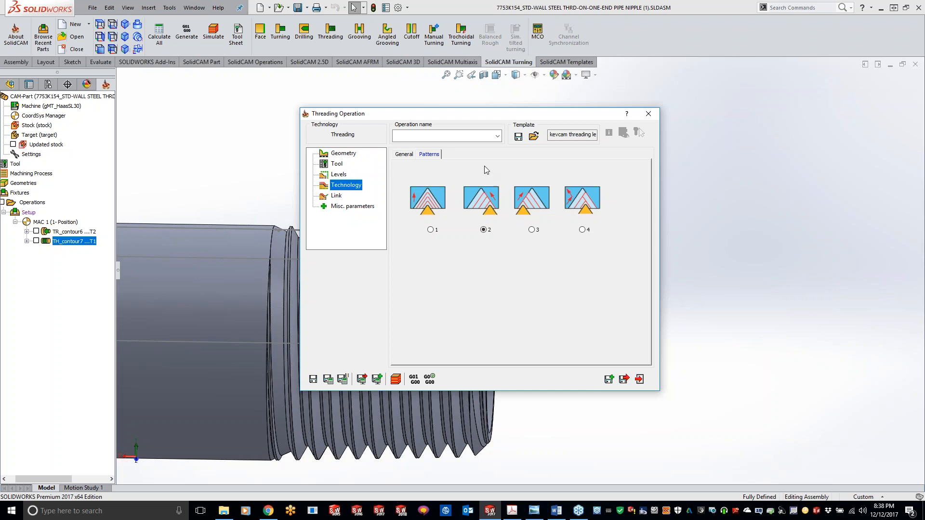
{"action": "left_click", "coordinate": [648, 114]}
Save the TH_contour7 operation as a template named 1_2_14NPT without tool data, and exit the operation.
{"action": "double_click", "coordinate": [72, 241]}
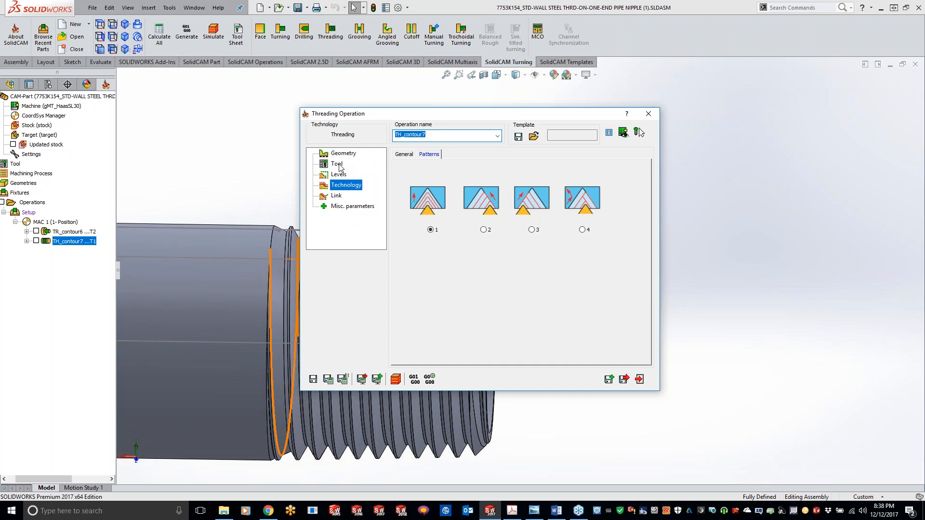
{"action": "left_click", "coordinate": [518, 136]}
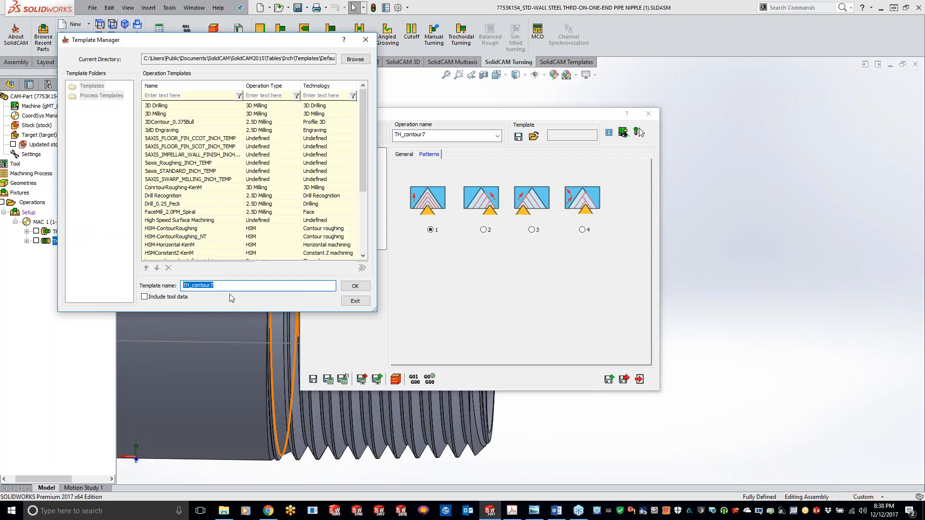
{"action": "type", "text": "12"}
{"action": "type", "text": "14"}
{"action": "type", "text": "T"}
{"action": "left_click", "coordinate": [355, 286]}
{"action": "left_click", "coordinate": [639, 379]}
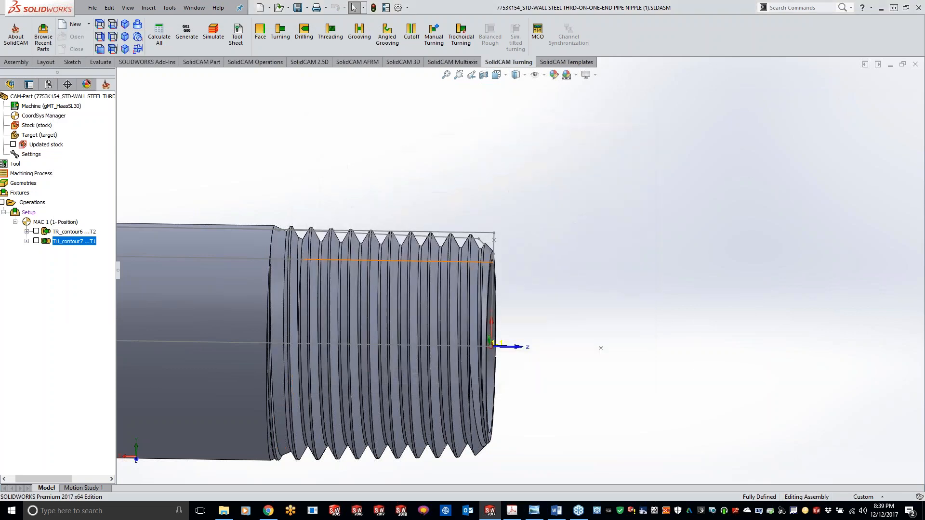
Start a new threading operation and load the 1_2_14NPT template into it.
{"action": "left_click", "coordinate": [329, 38]}
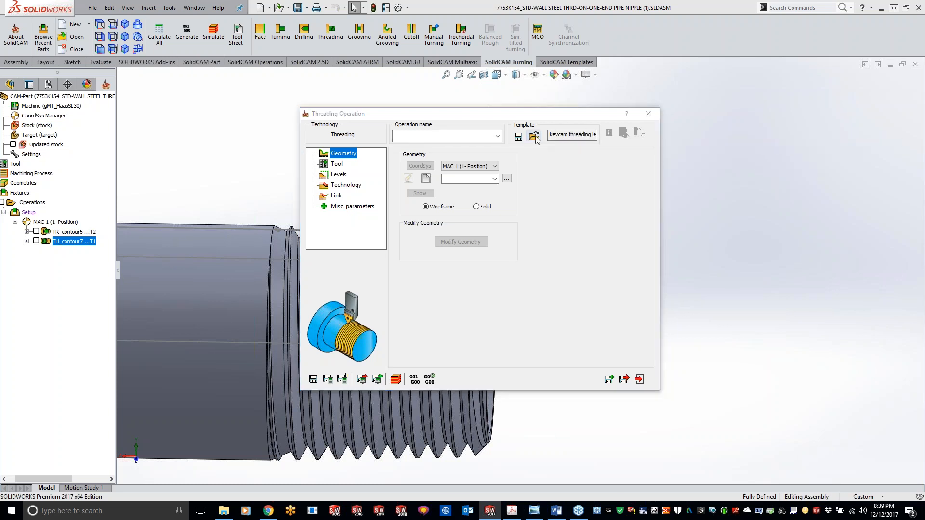
{"action": "left_click", "coordinate": [533, 137]}
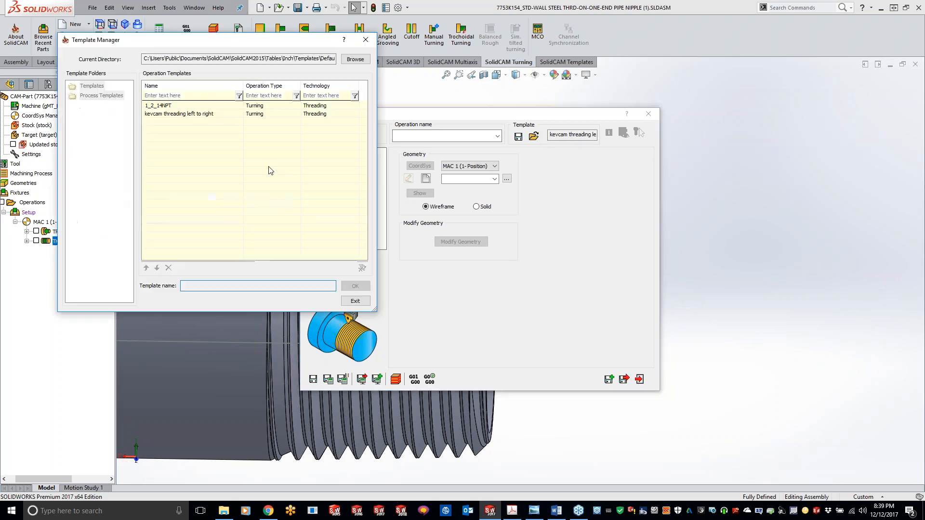
{"action": "left_click", "coordinate": [164, 106]}
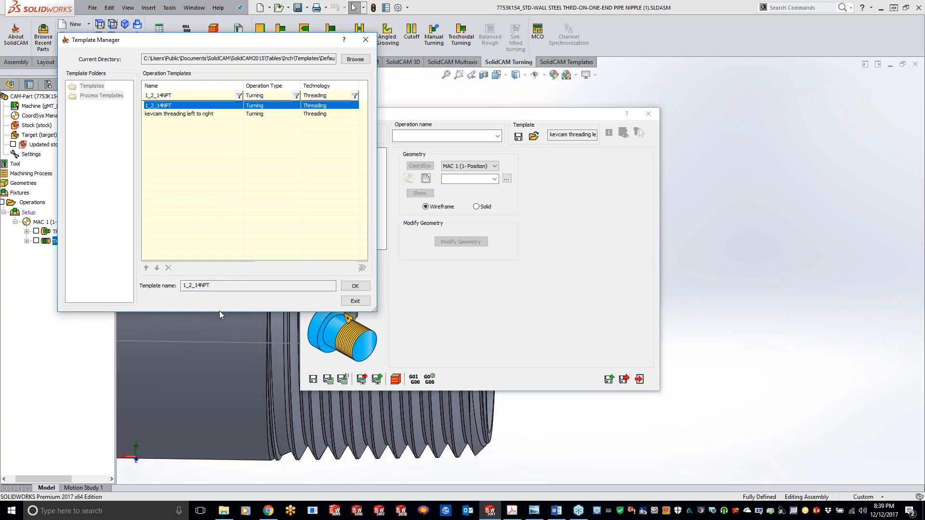
{"action": "left_click", "coordinate": [355, 286]}
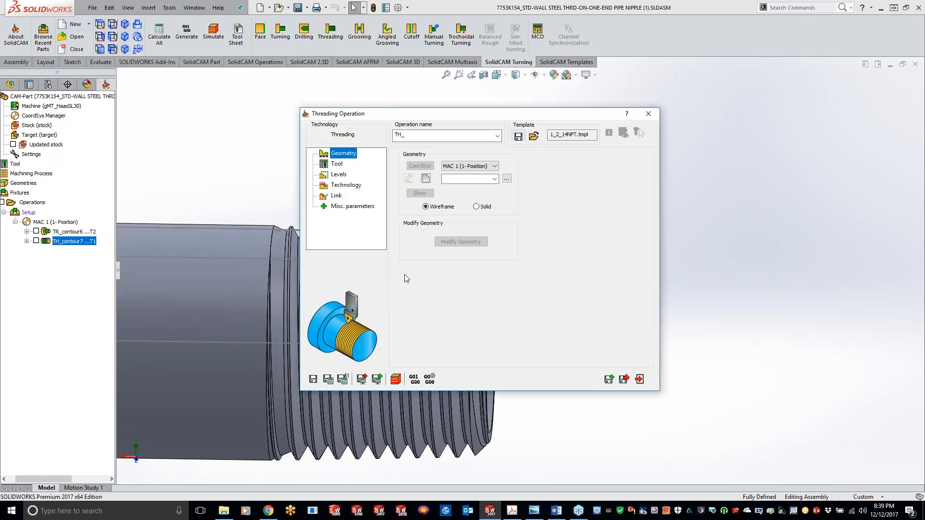
Review the tool, levels, technology and geometry settings loaded from the 1_2_14NPT template.
{"action": "left_click", "coordinate": [345, 164]}
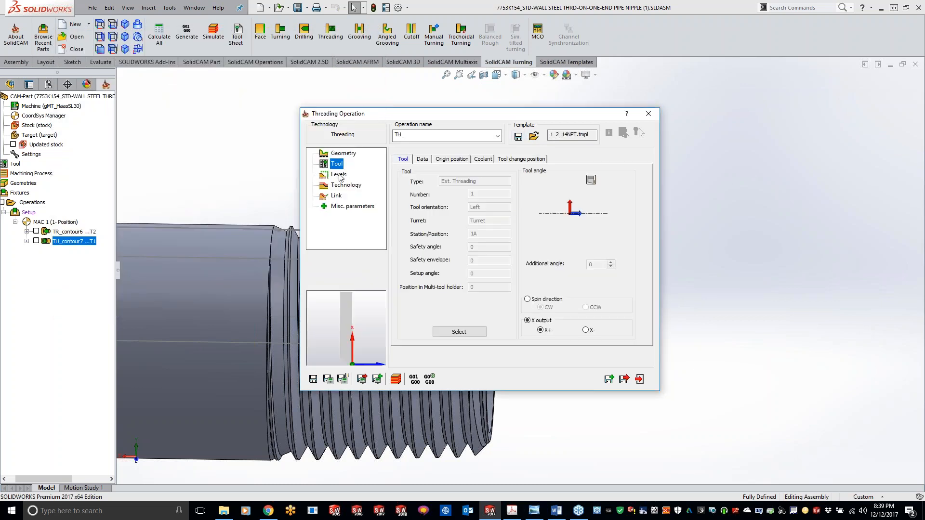
{"action": "left_click", "coordinate": [341, 175]}
{"action": "left_click", "coordinate": [341, 186]}
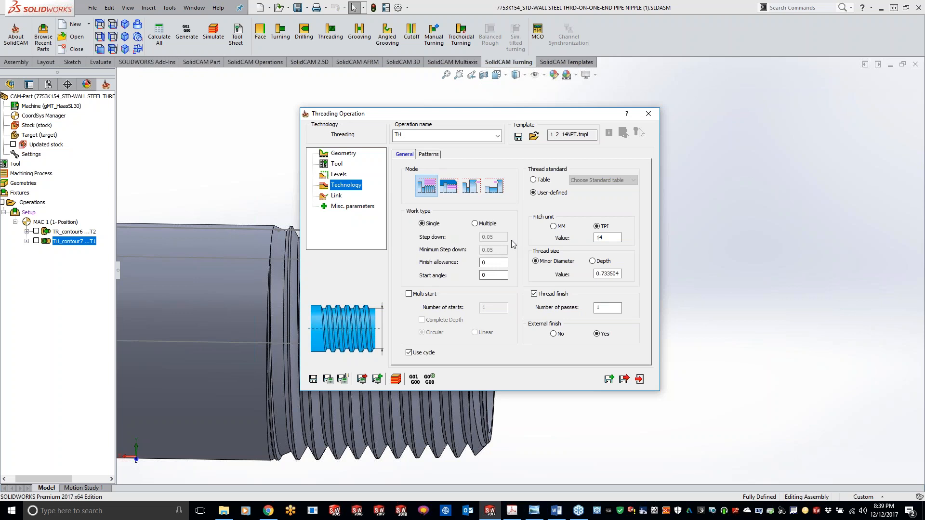
{"action": "left_click", "coordinate": [344, 153]}
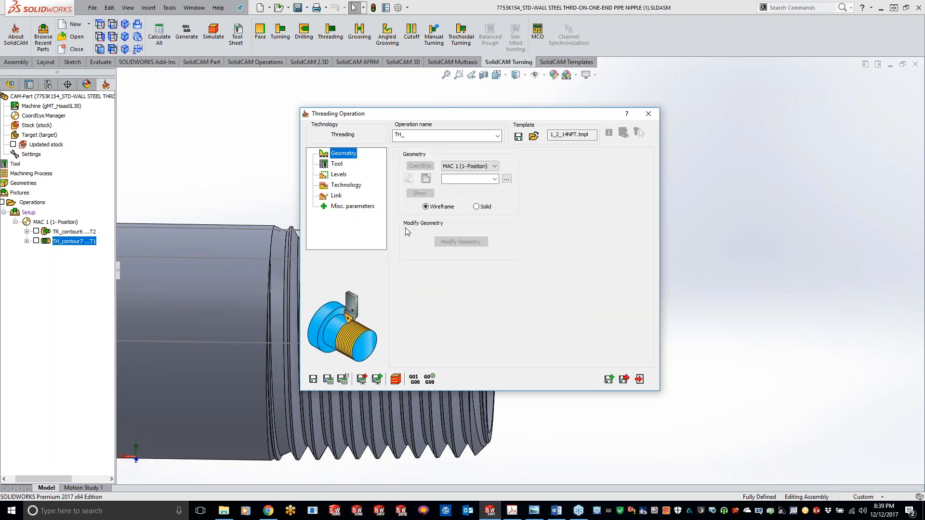
Define a new wireframe geometry by chaining the tapered line along the thread crests, and review the technology values and cutting pattern.
{"action": "left_click", "coordinate": [426, 179]}
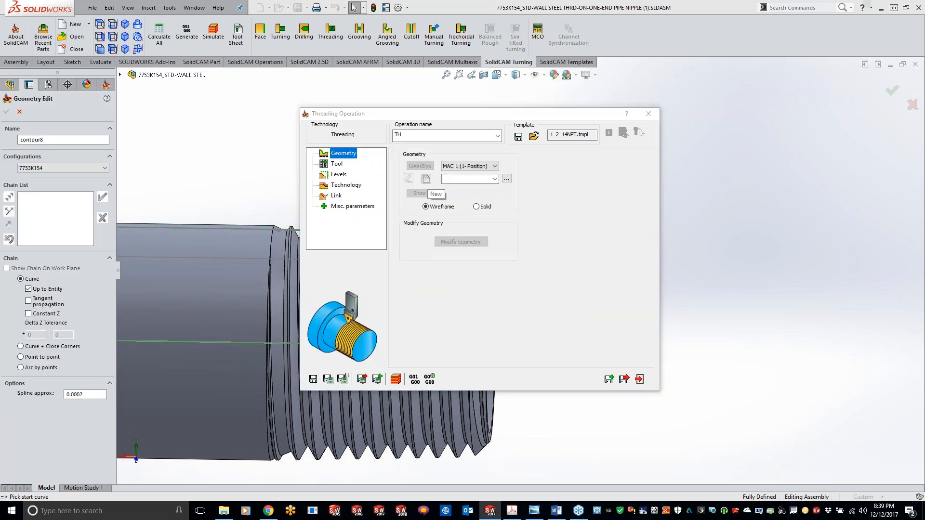
{"action": "left_click", "coordinate": [429, 236]}
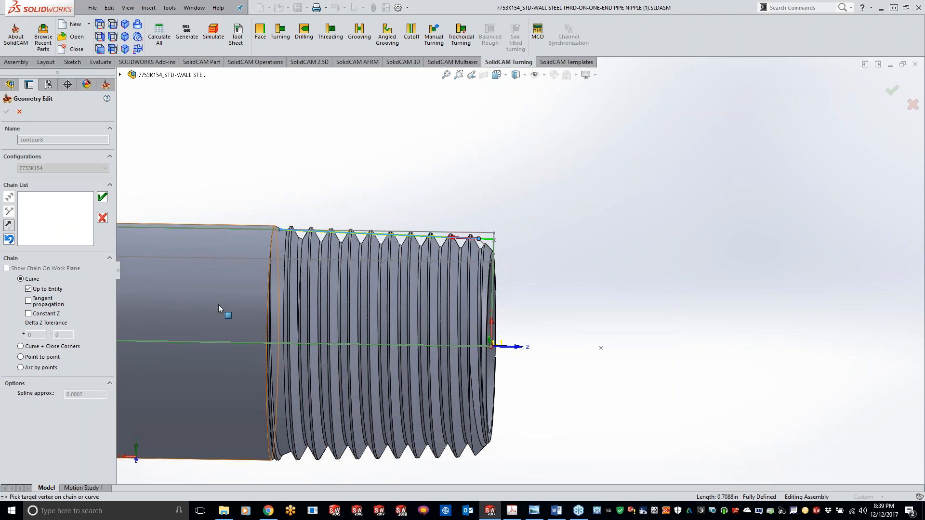
{"action": "left_click", "coordinate": [102, 196]}
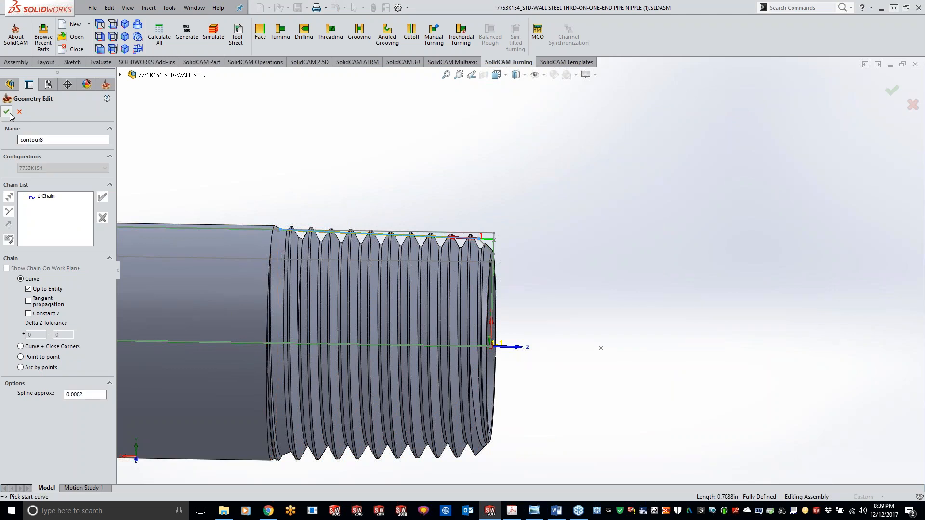
{"action": "left_click", "coordinate": [7, 111]}
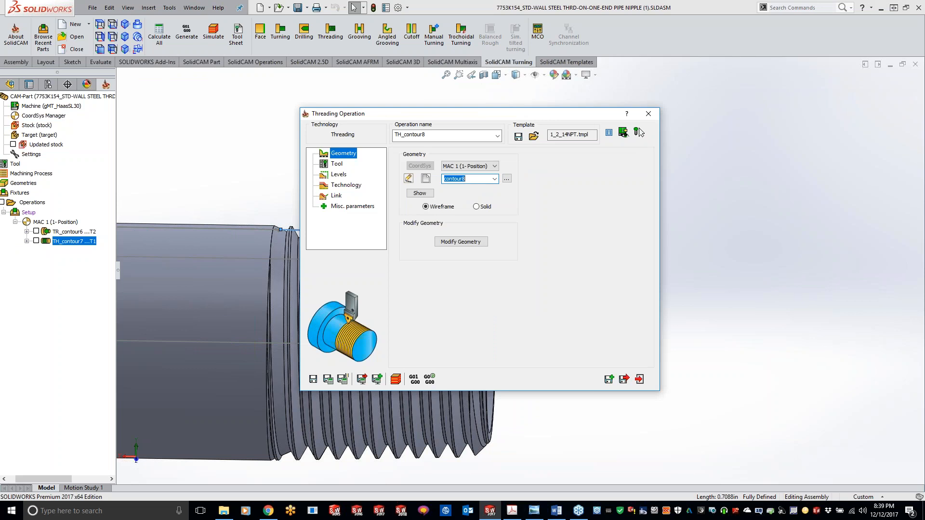
{"action": "left_click", "coordinate": [345, 185]}
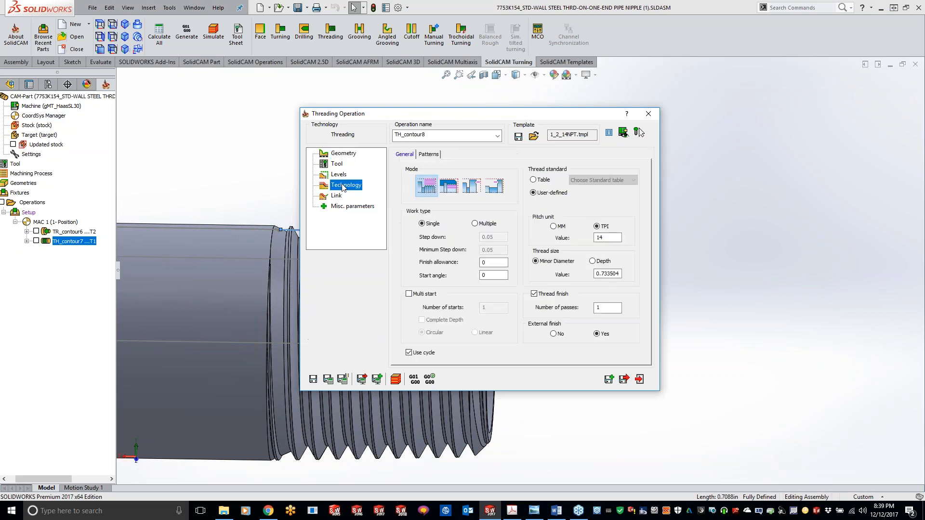
{"action": "left_click", "coordinate": [430, 154]}
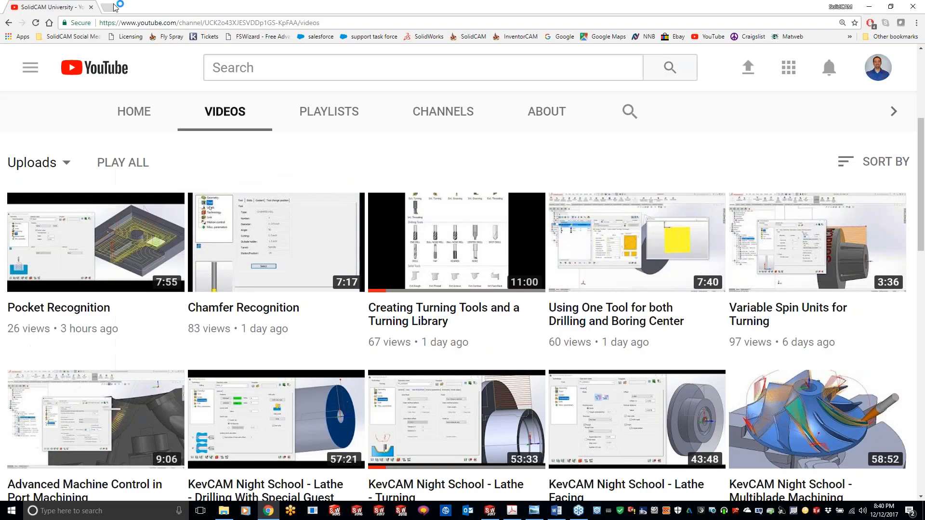
Switch to the Chrome browser and open the Technical Support page of the SolidCAM website in a new tab.
{"action": "left_click", "coordinate": [114, 6]}
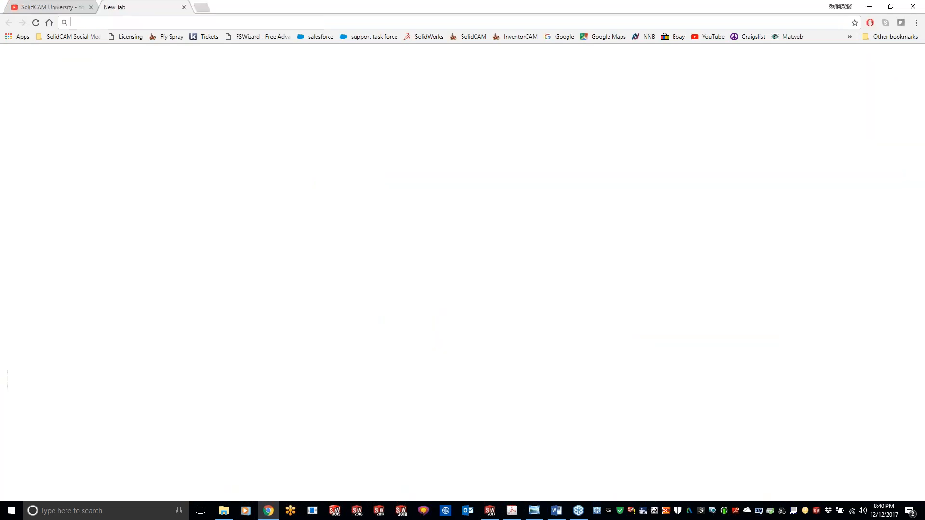
{"action": "left_click", "coordinate": [461, 39]}
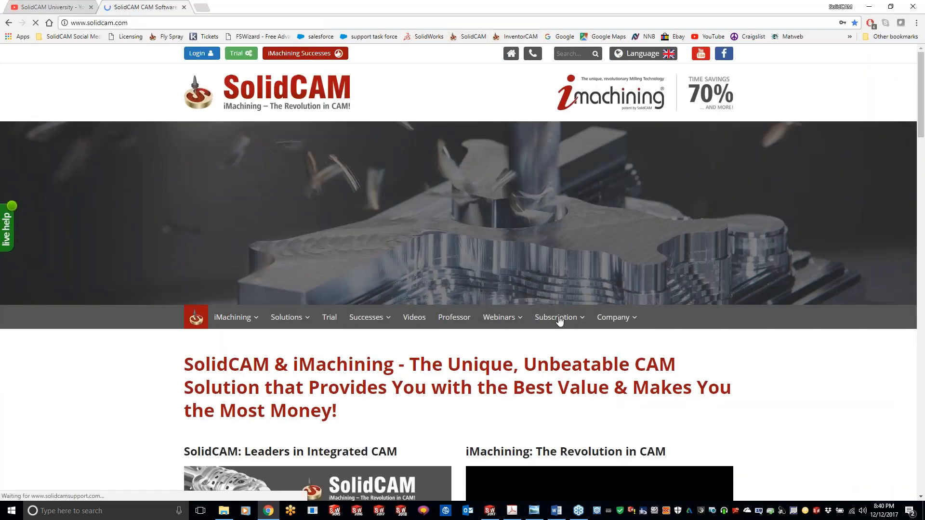
{"action": "mouse_move", "coordinate": [559, 321]}
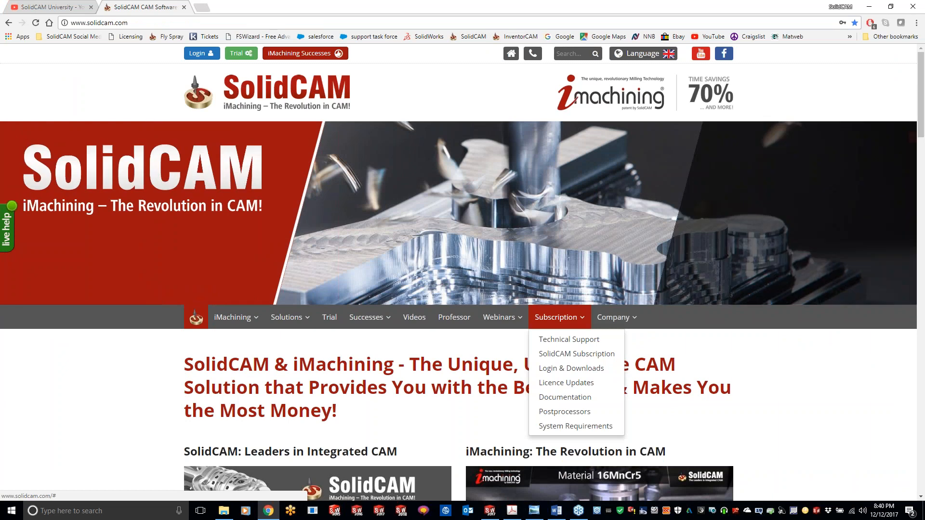
{"action": "left_click", "coordinate": [569, 340]}
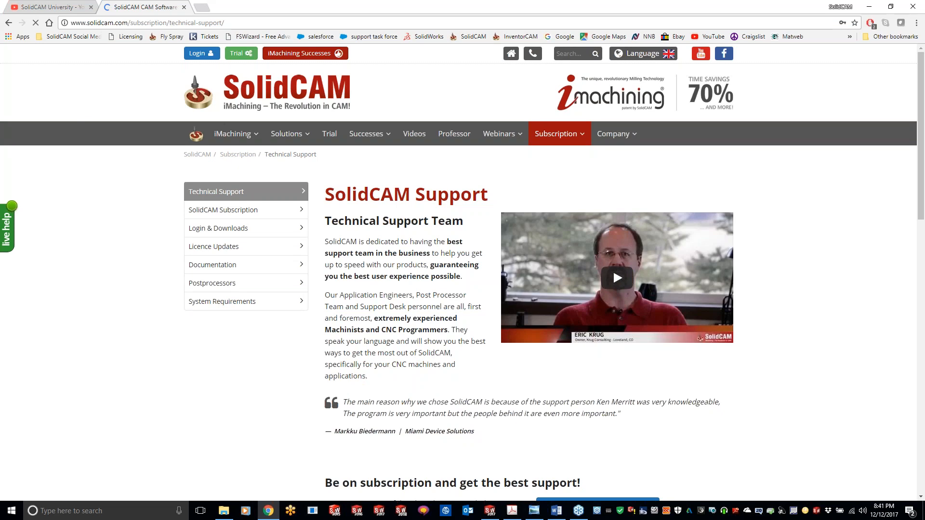
Find and highlight the USA and Canada support line number in the international helpdesks section, and return to the threading operation in SolidCAM.
{"action": "scroll", "coordinate": [459, 272], "scroll_direction": "down", "scroll_amount": 7}
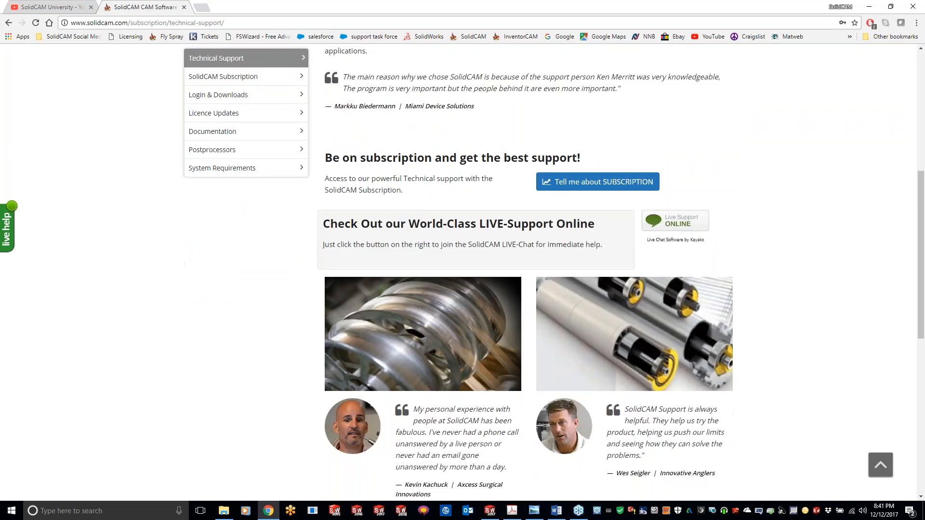
{"action": "scroll", "coordinate": [271, 294], "scroll_direction": "down", "scroll_amount": 4}
{"action": "scroll", "coordinate": [271, 293], "scroll_direction": "down", "scroll_amount": 3}
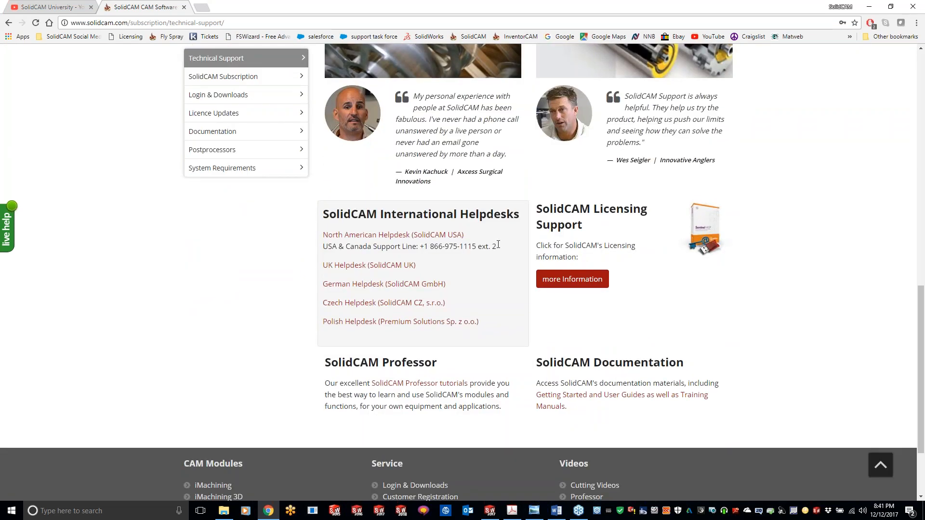
{"action": "left_click_drag", "start_coordinate": [500, 247], "coordinate": [424, 246]}
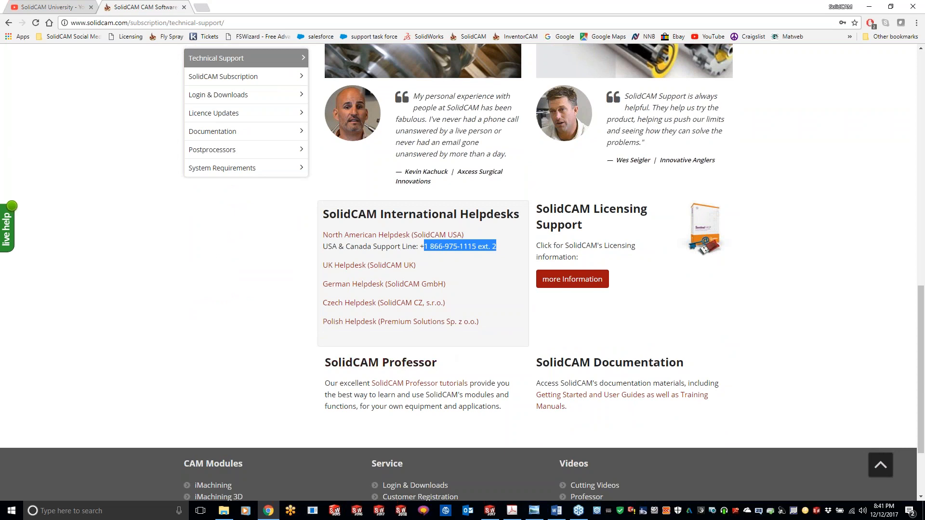
{"action": "scroll", "coordinate": [397, 325], "scroll_direction": "up", "scroll_amount": 9}
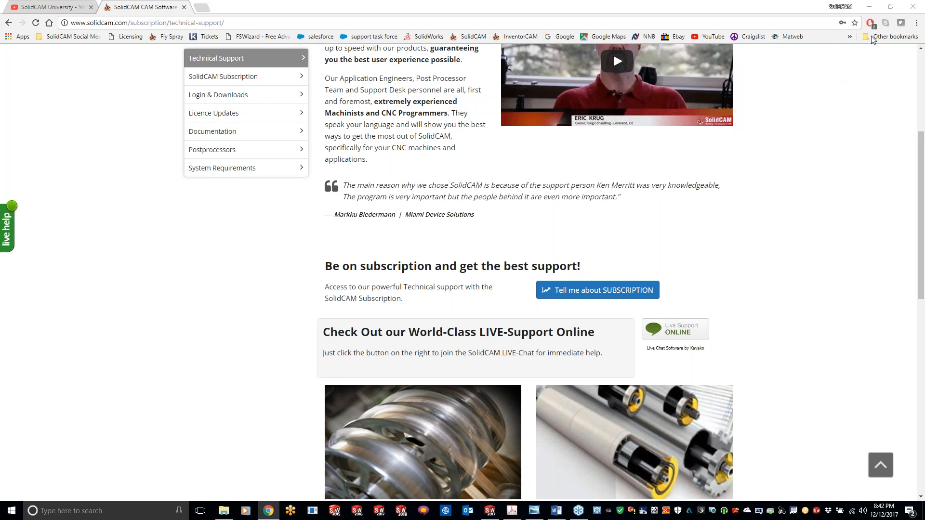
{"action": "left_click", "coordinate": [868, 6]}
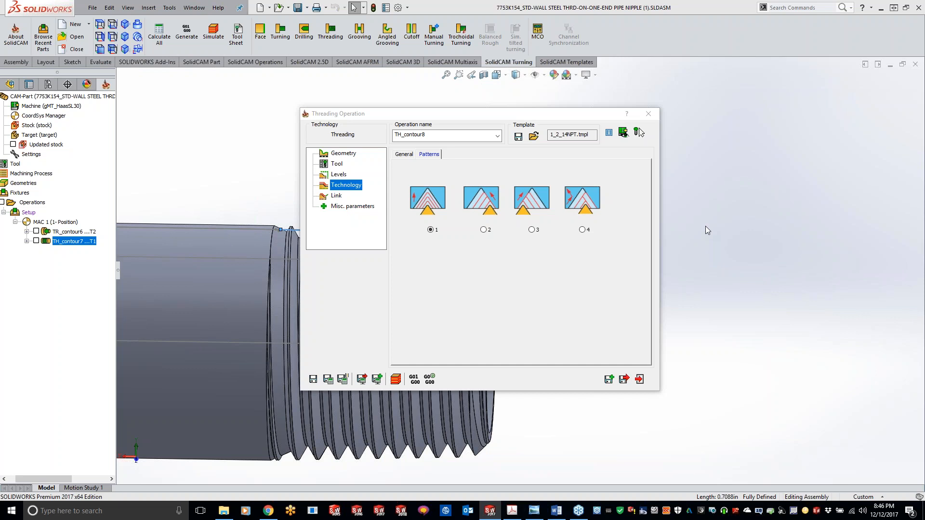
{"action": "left_click", "coordinate": [806, 219]}
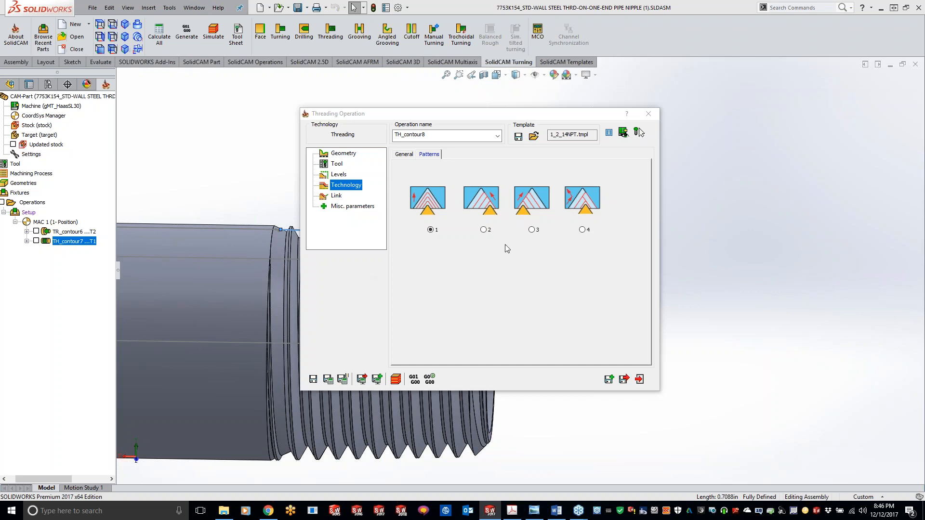